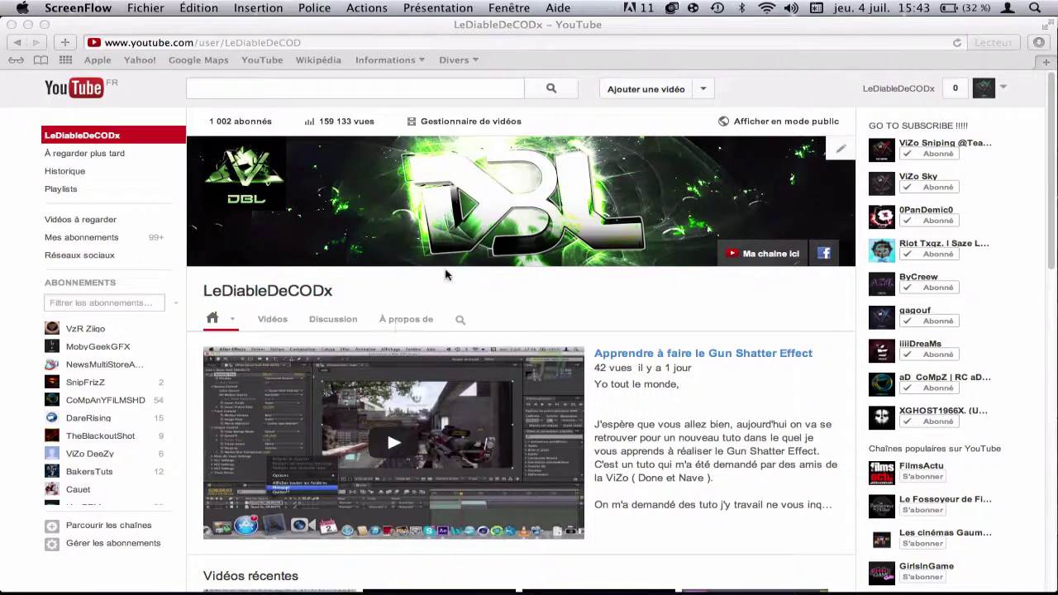
pyautogui.click(498, 306)
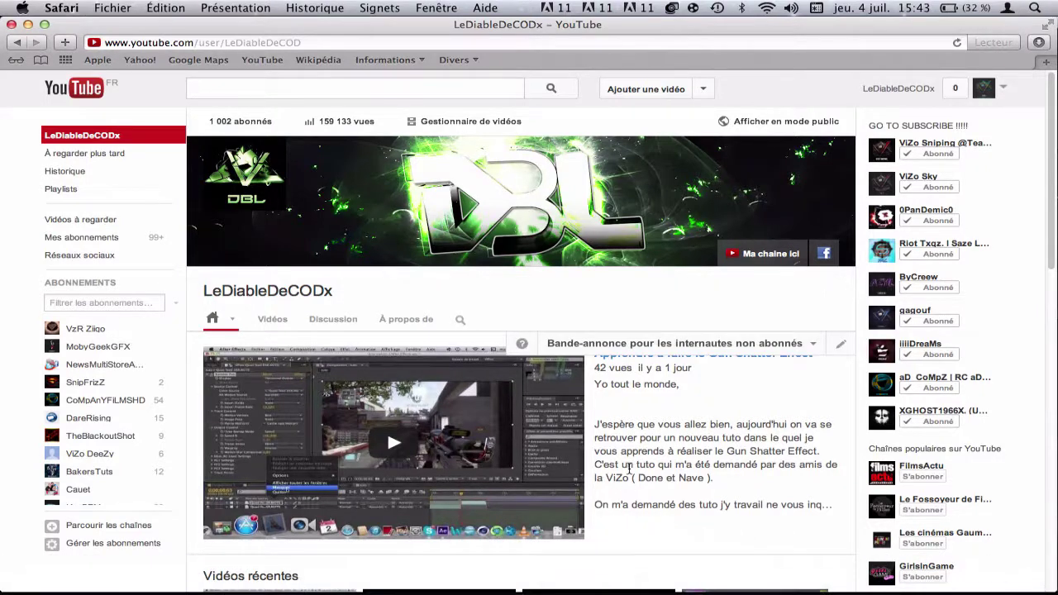
pyautogui.moveTo(989, 581)
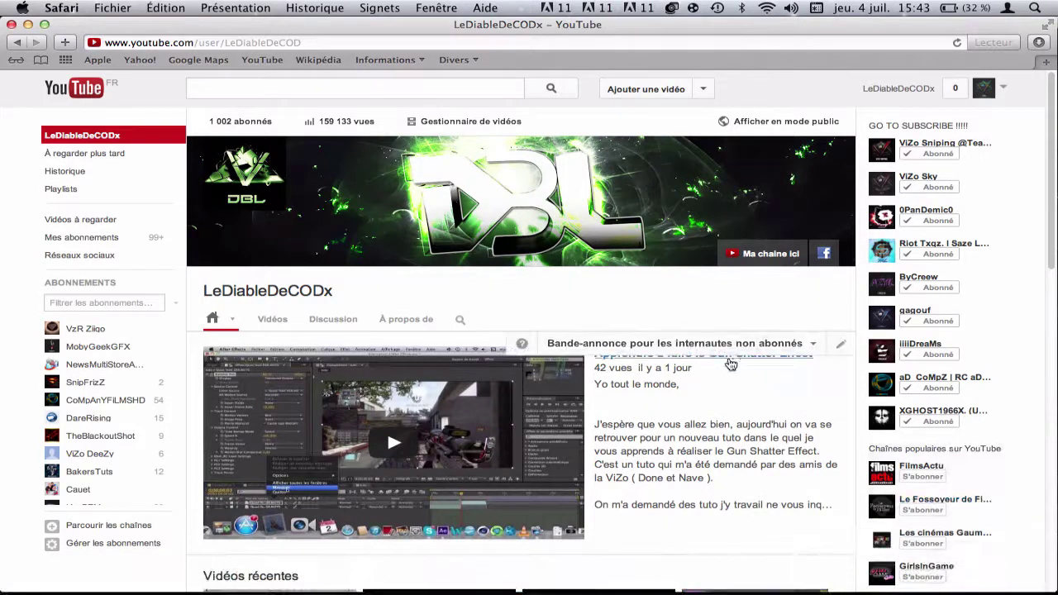
pyautogui.scroll(-2, 732, 405)
pyautogui.scroll(-1, 732, 400)
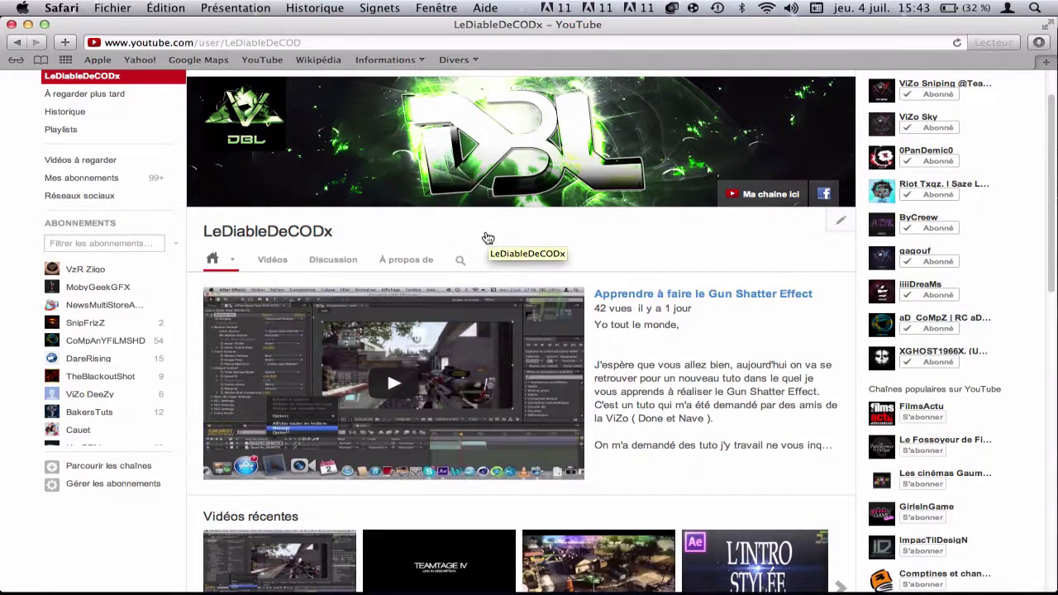
pyautogui.scroll(-4, 487, 238)
pyautogui.scroll(5, 488, 238)
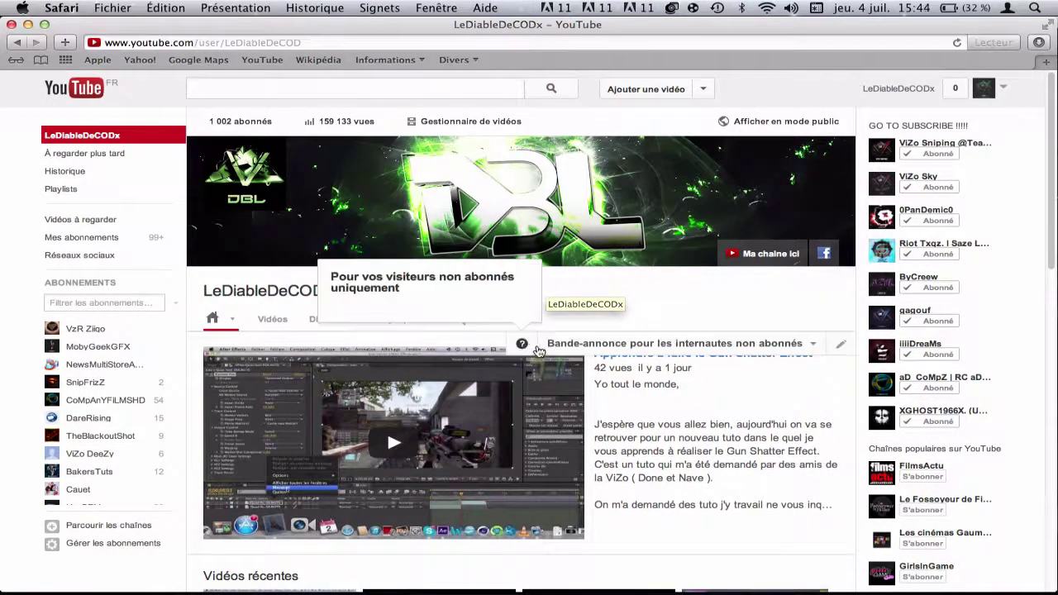
pyautogui.scroll(-1, 684, 462)
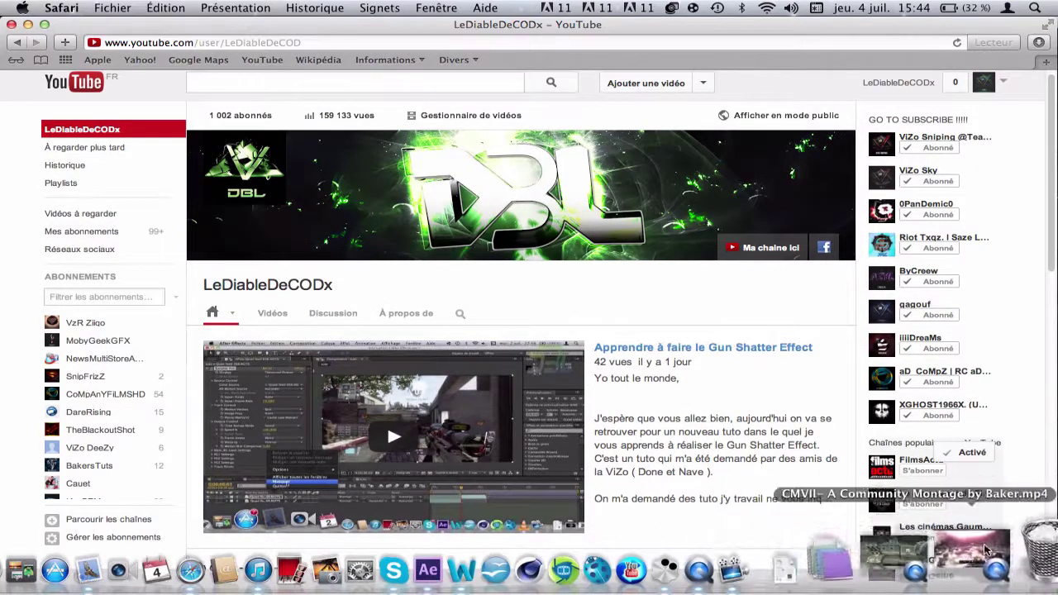
# Step: Bring up the minimised CMVII montage video, mute it and play the explosion scene in short bursts from 02:08
pyautogui.click(969, 569)
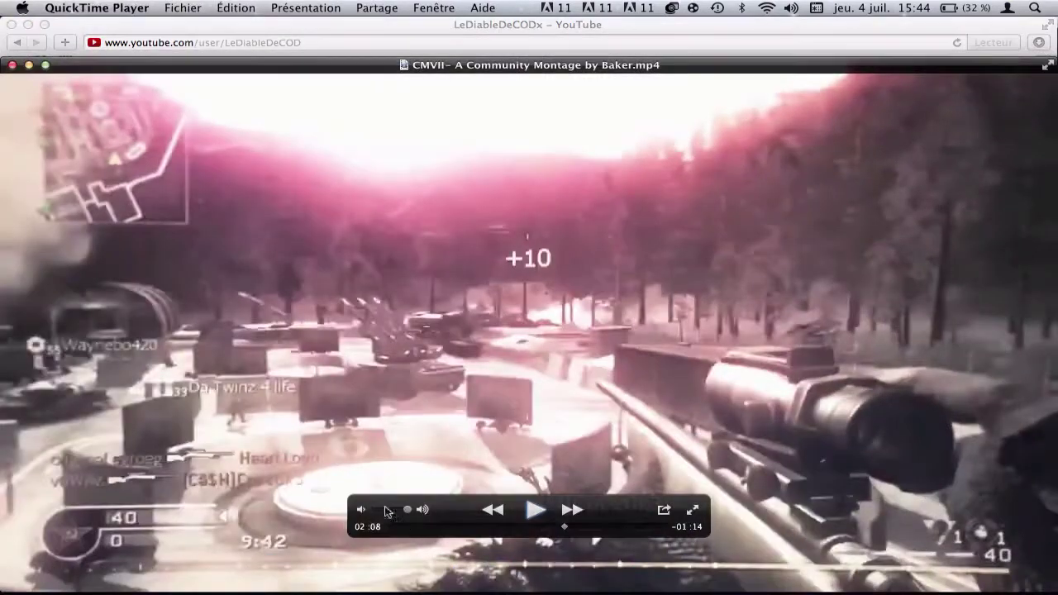
pyautogui.moveTo(407, 509); pyautogui.dragTo(374, 509)
pyautogui.click(535, 509)
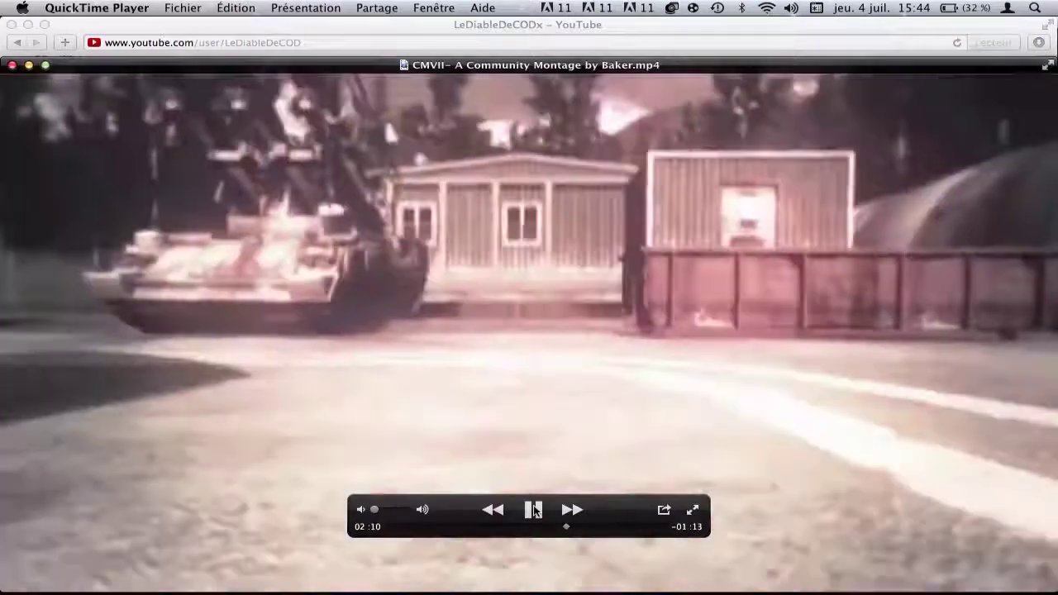
pyautogui.click(534, 510)
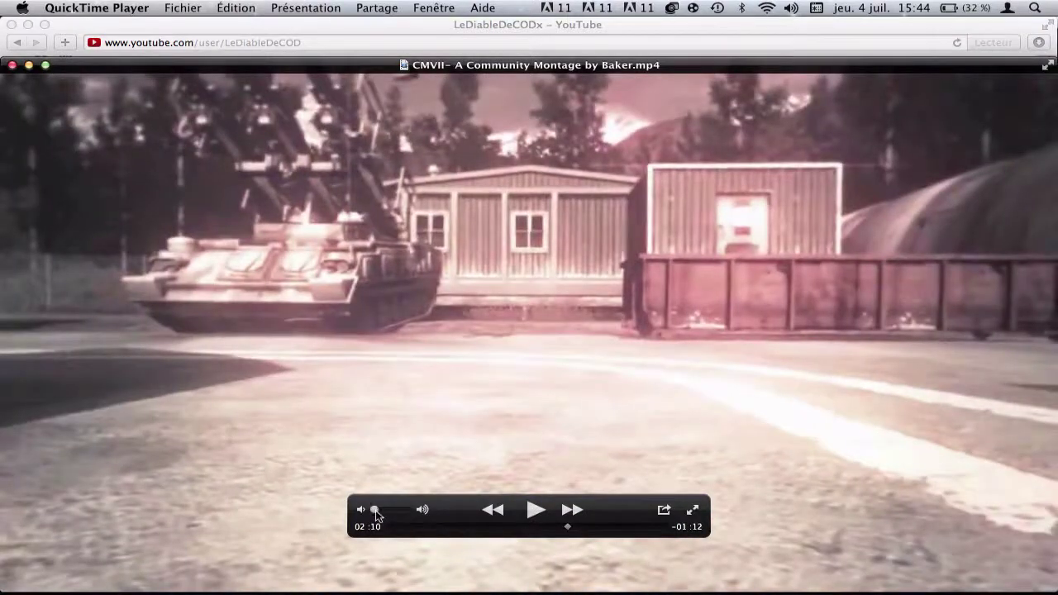
pyautogui.click(536, 511)
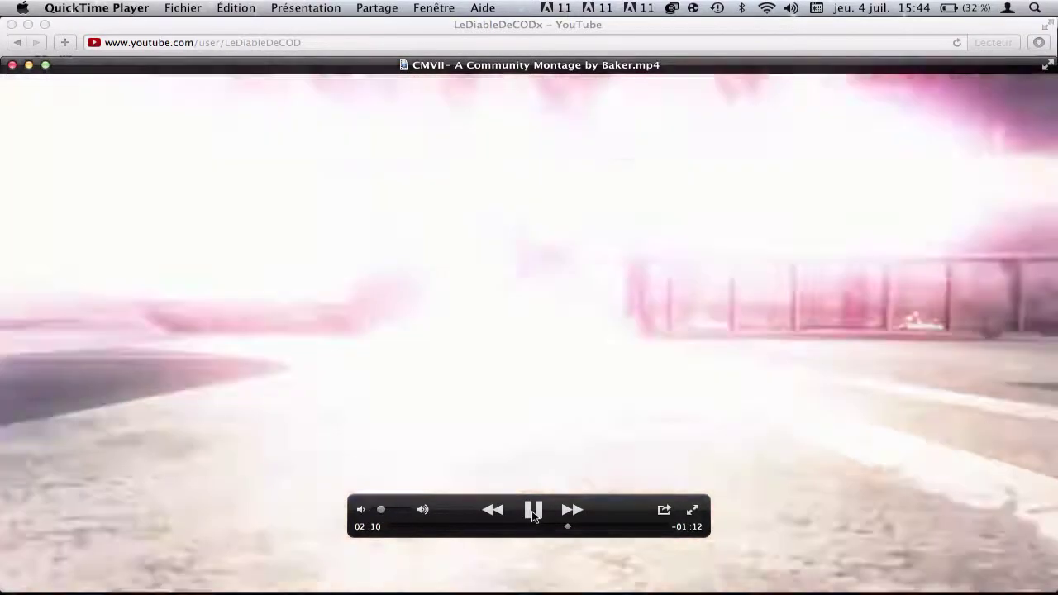
pyautogui.click(534, 512)
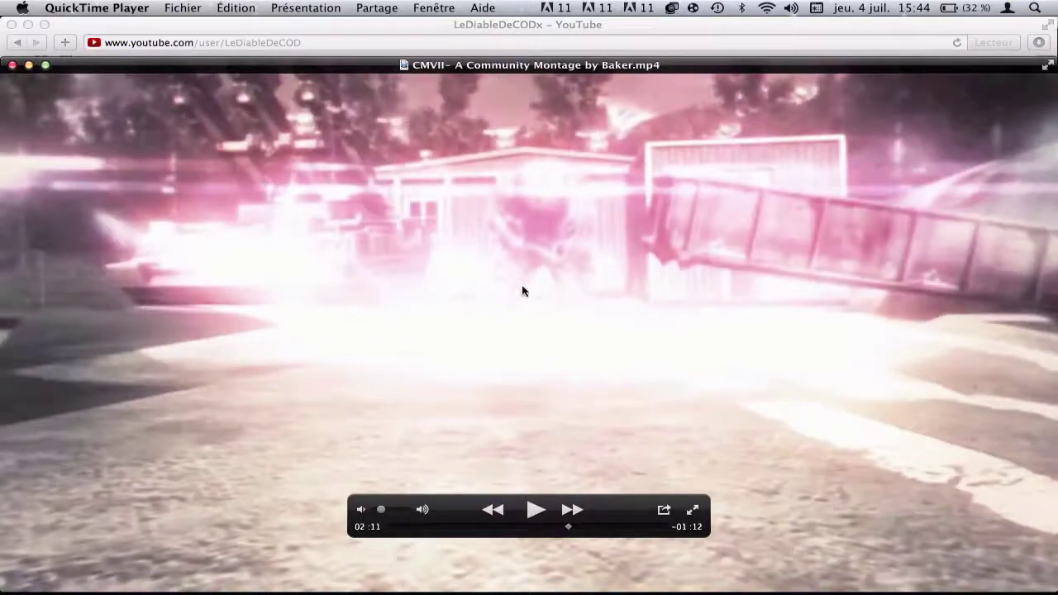
pyautogui.click(537, 513)
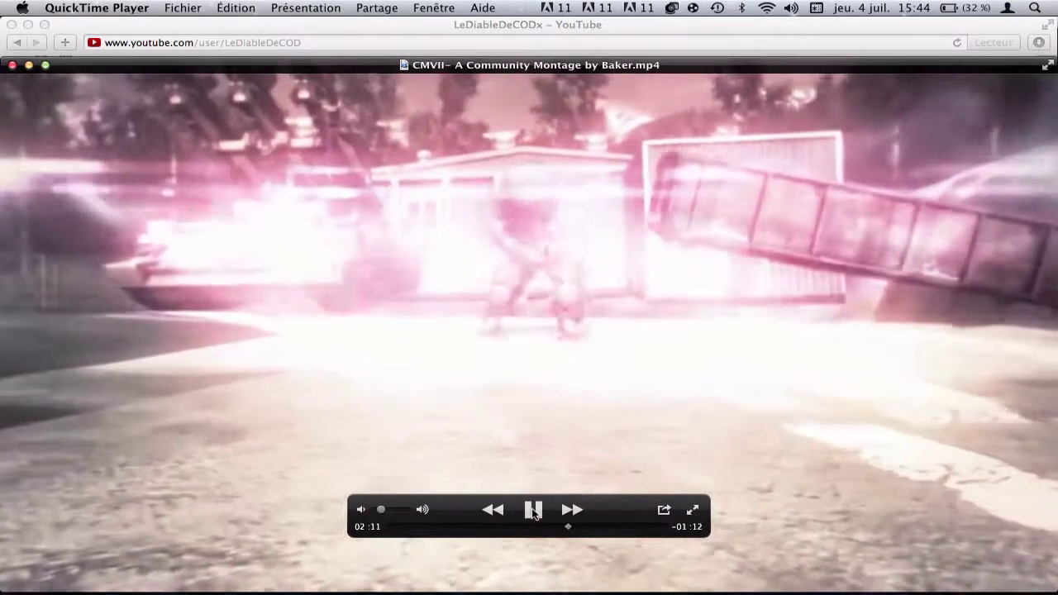
pyautogui.click(535, 512)
pyautogui.moveTo(381, 510); pyautogui.dragTo(354, 505)
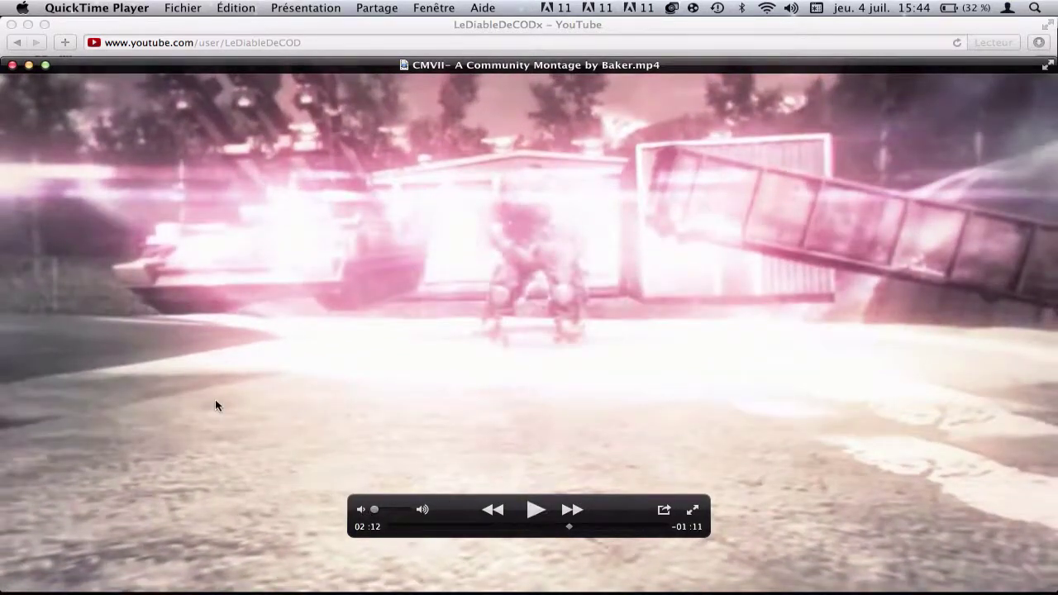
# Step: Step through the flying tank and container shot around 02:12 in short bursts, and minimise the montage video
pyautogui.click(533, 511)
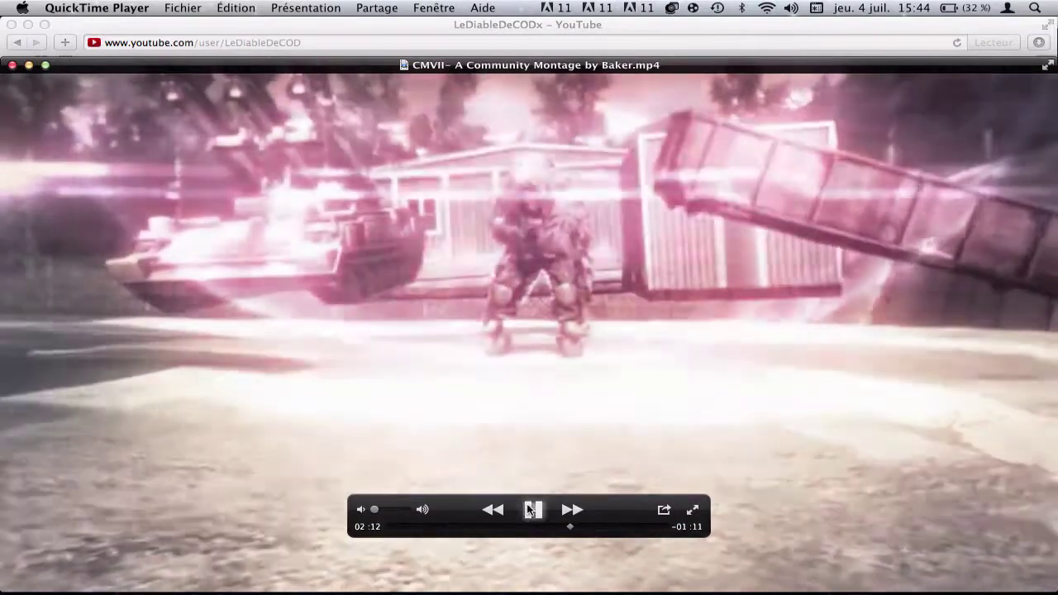
pyautogui.click(531, 511)
pyautogui.click(529, 512)
pyautogui.click(530, 512)
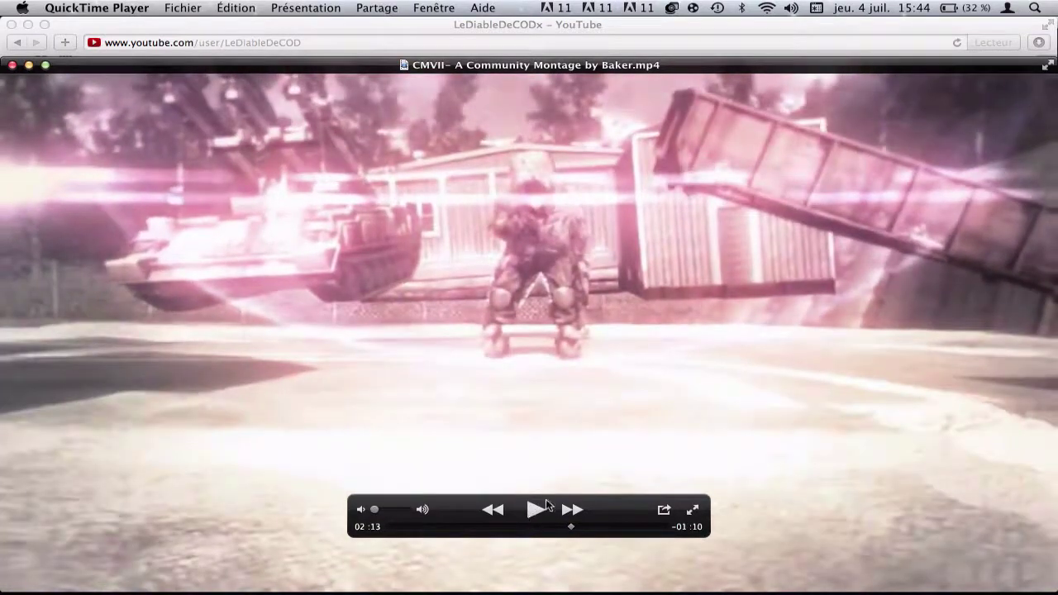
pyautogui.click(537, 509)
pyautogui.click(530, 512)
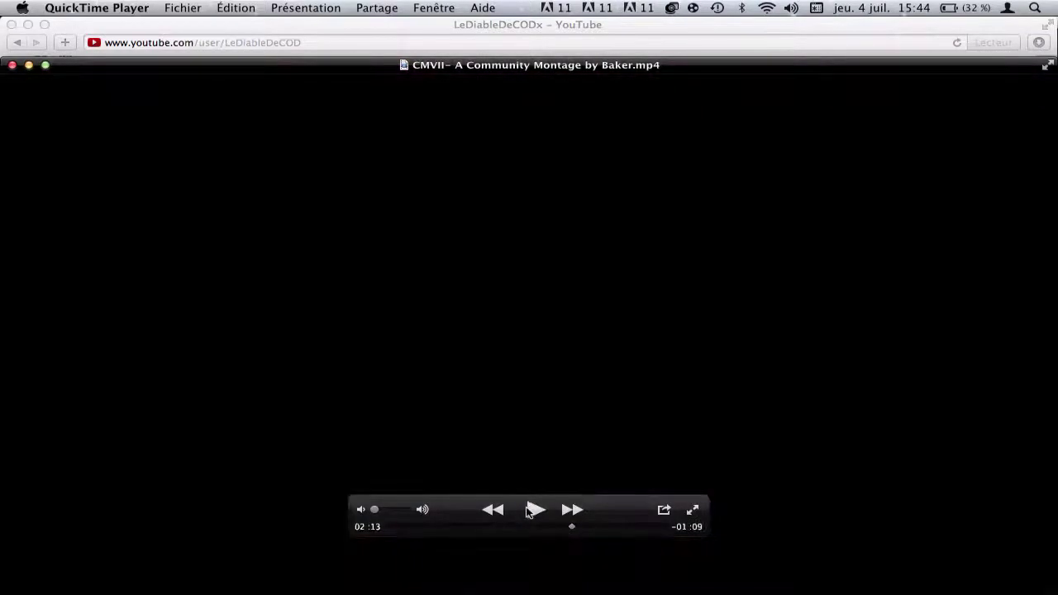
pyautogui.moveTo(577, 535); pyautogui.dragTo(554, 513)
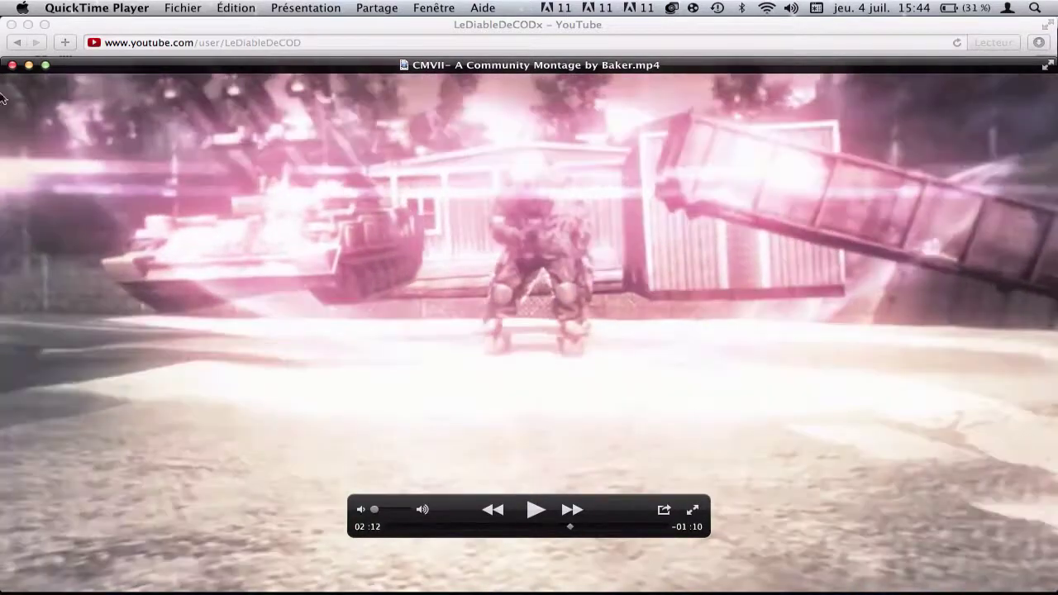
pyautogui.click(28, 65)
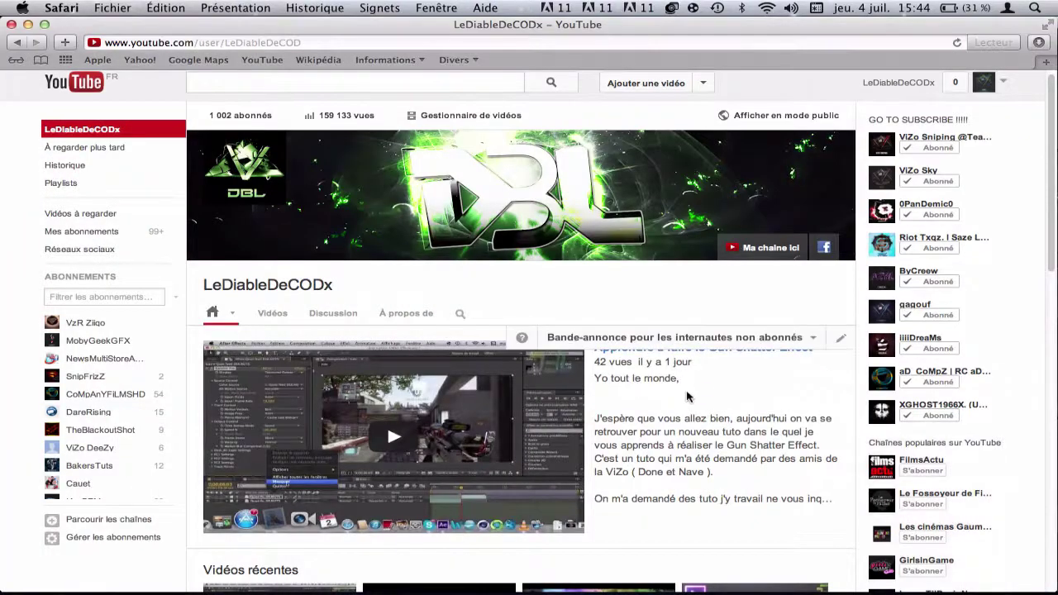
# Step: Close the browser window, replay tutobakers.mp4 from the start to examine the lifting container, and minimise the video
pyautogui.click(11, 25)
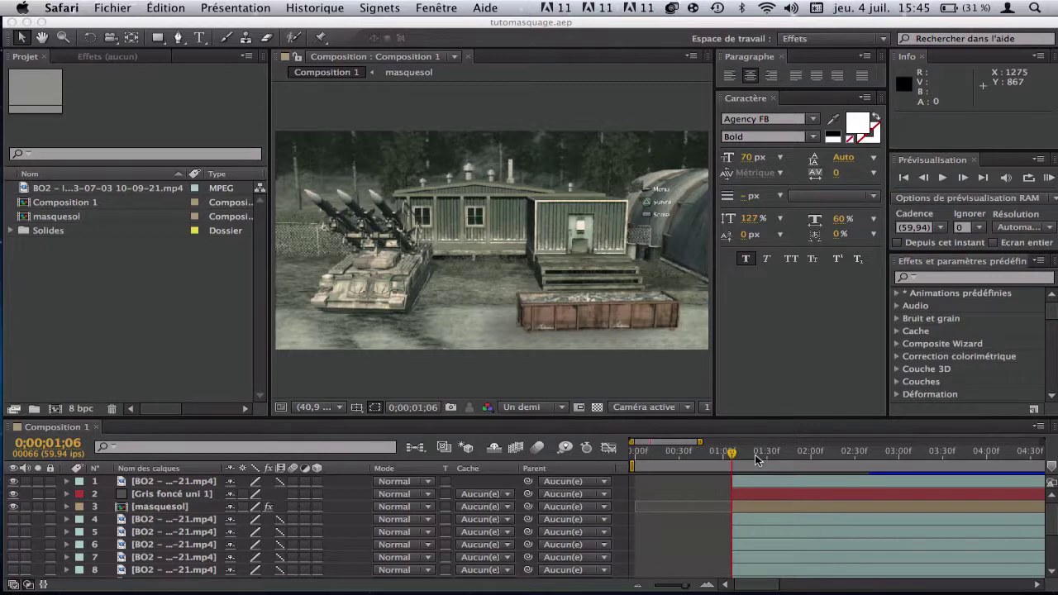
pyautogui.click(654, 447)
pyautogui.moveTo(631, 442); pyautogui.dragTo(670, 442)
pyautogui.moveTo(555, 578)
pyautogui.click(947, 569)
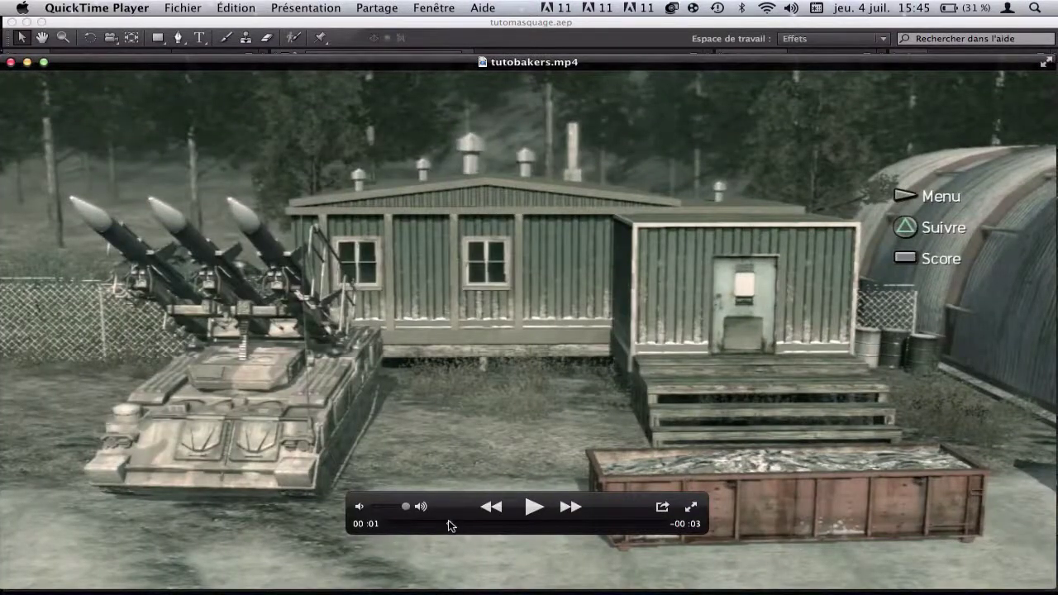
pyautogui.moveTo(451, 526); pyautogui.dragTo(313, 526)
pyautogui.click(534, 507)
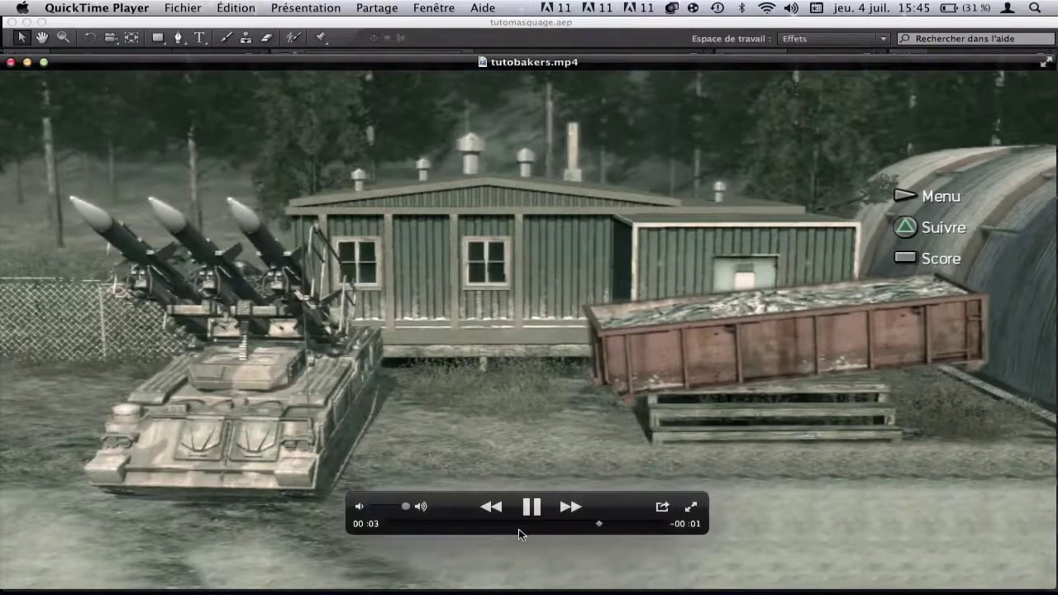
pyautogui.moveTo(389, 525); pyautogui.dragTo(348, 526)
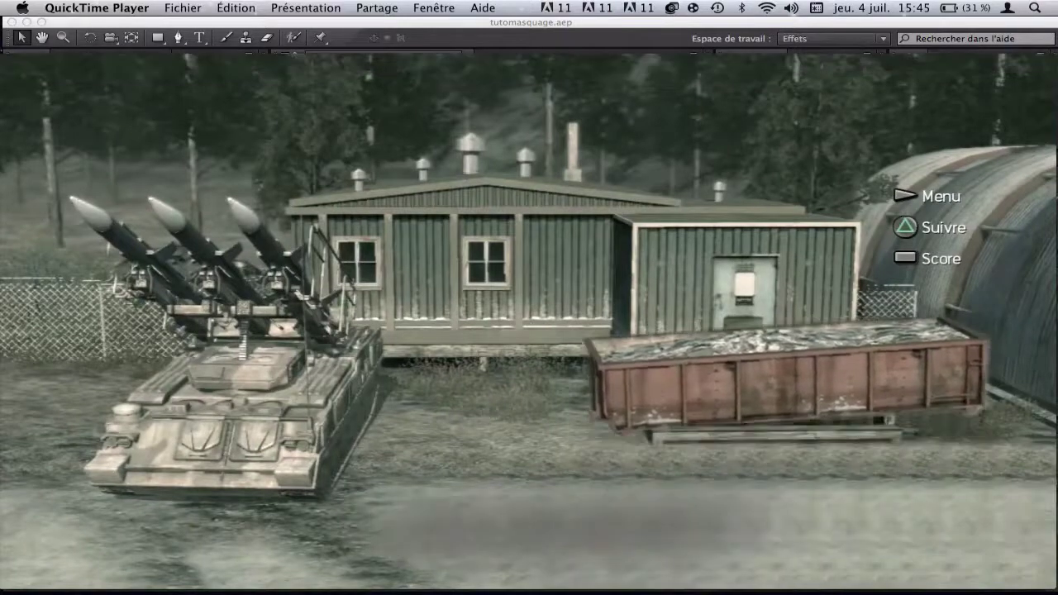
pyautogui.moveTo(685, 509)
pyautogui.moveTo(542, 522); pyautogui.dragTo(730, 270)
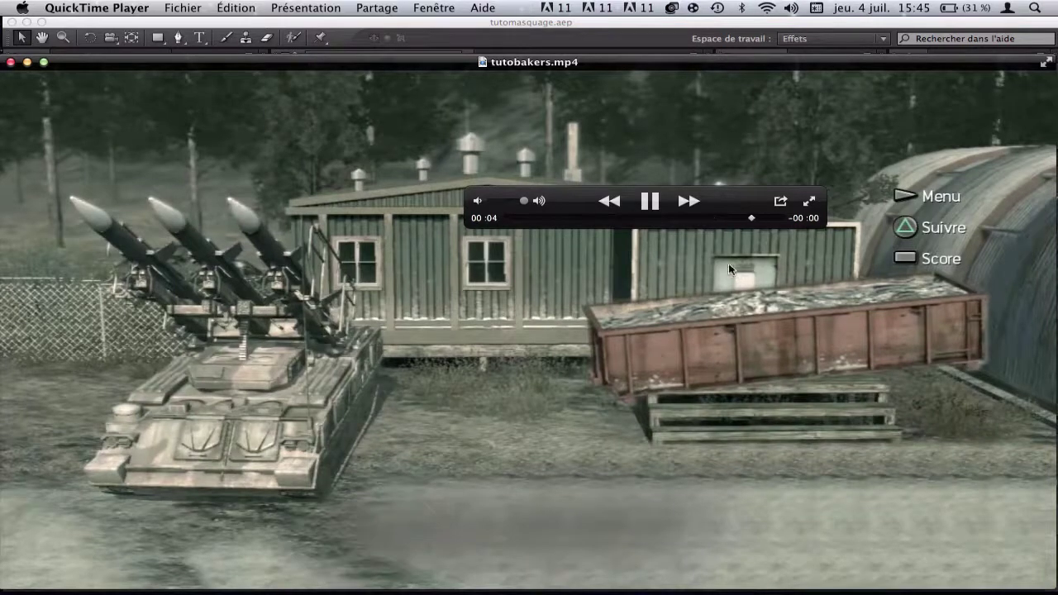
pyautogui.click(27, 62)
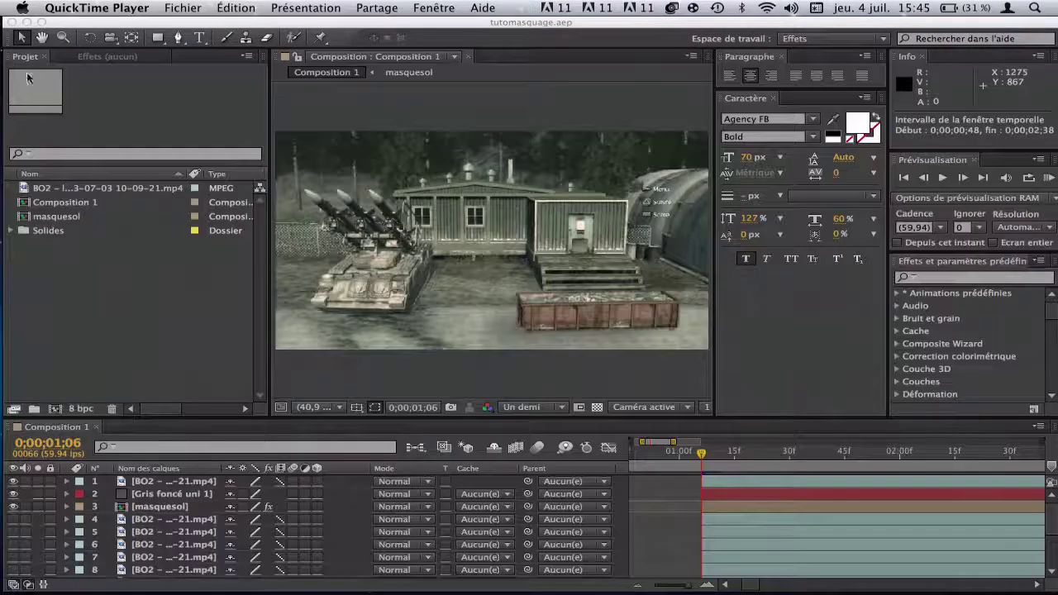
pyautogui.click(744, 481)
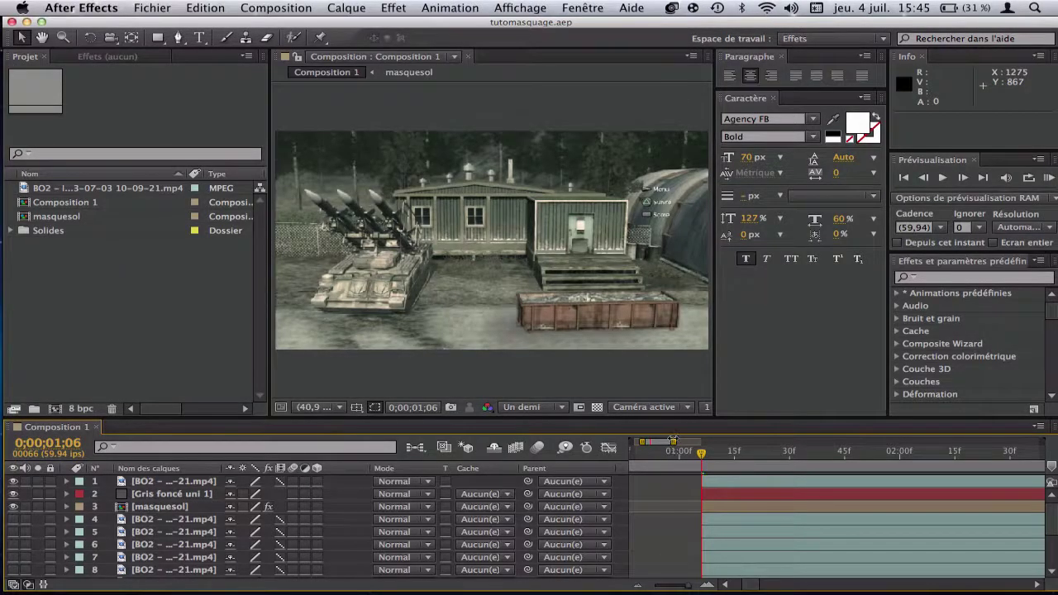
pyautogui.moveTo(674, 441); pyautogui.dragTo(623, 445)
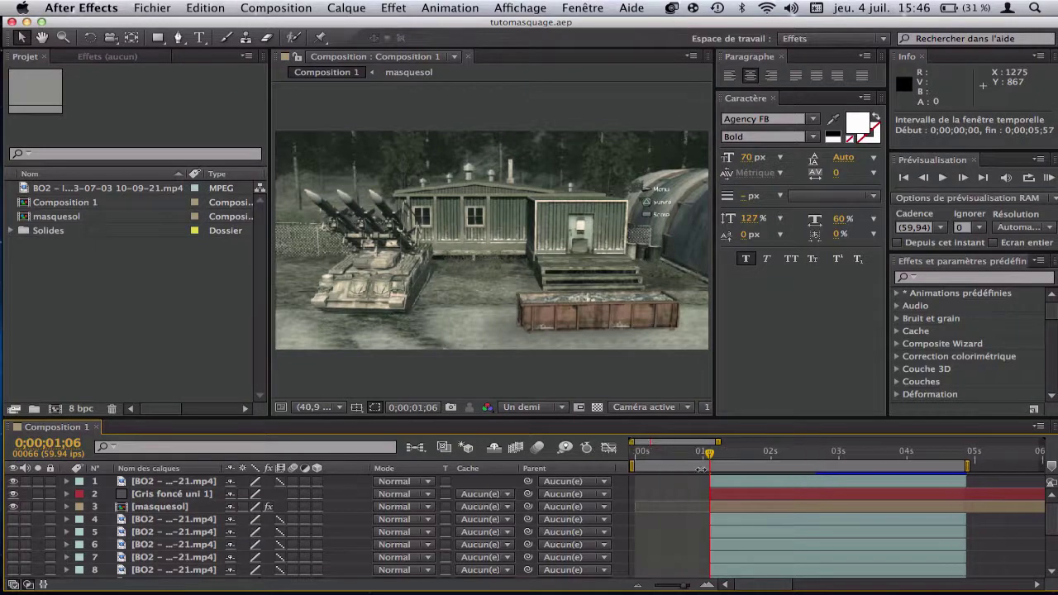
pyautogui.click(739, 504)
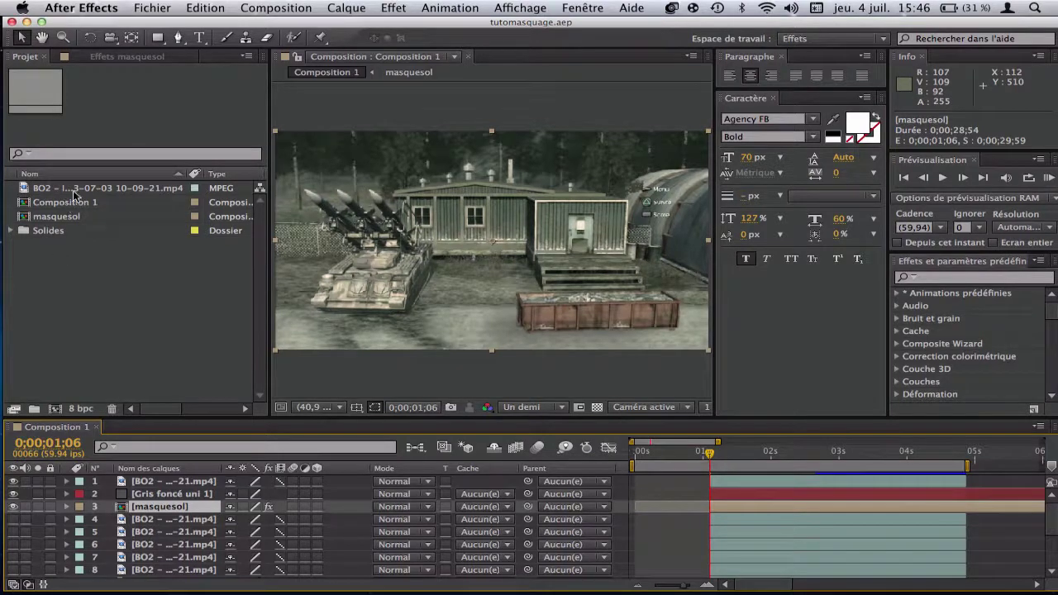
pyautogui.click(114, 188)
pyautogui.moveTo(63, 389); pyautogui.dragTo(54, 408)
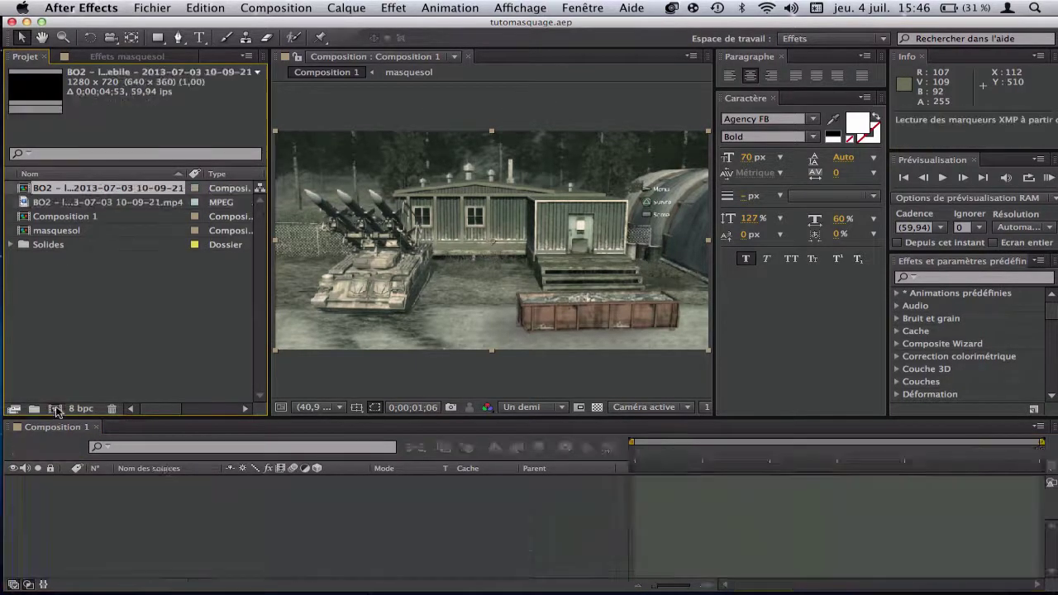
pyautogui.moveTo(692, 467); pyautogui.dragTo(583, 475)
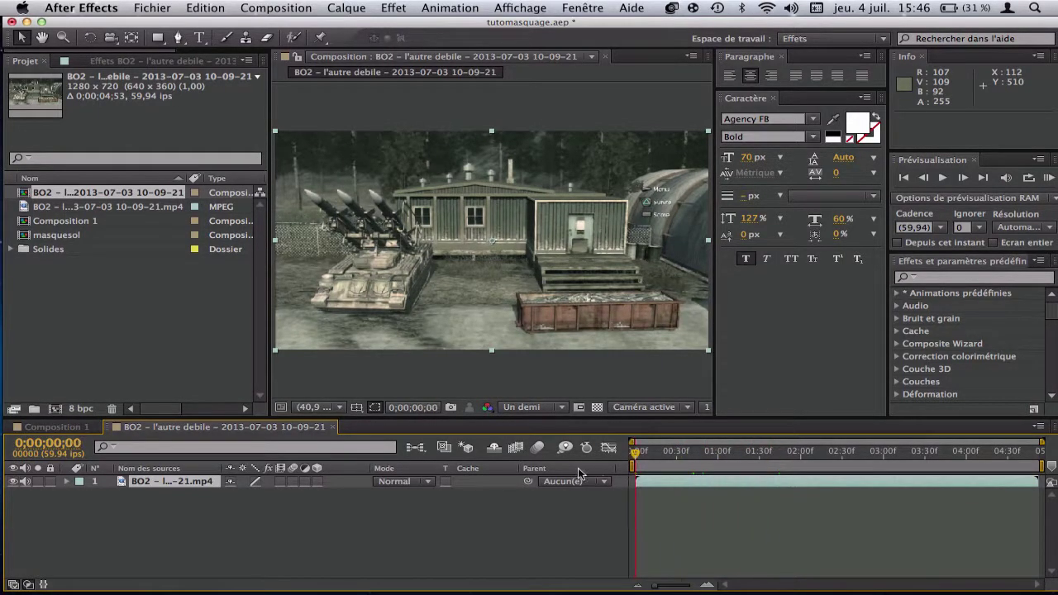
pyautogui.doubleClick(647, 483)
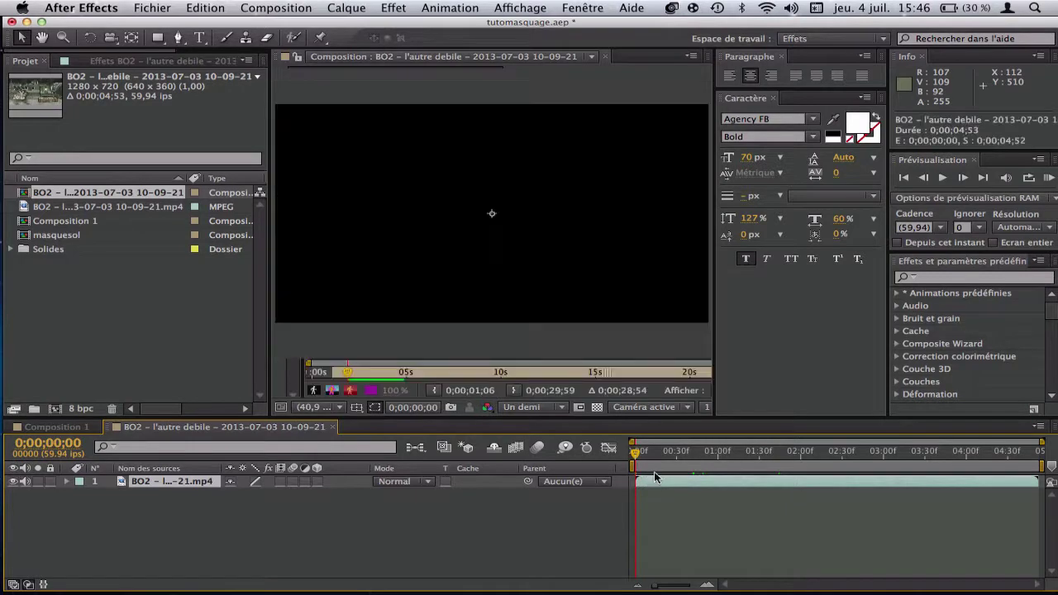
pyautogui.click(674, 62)
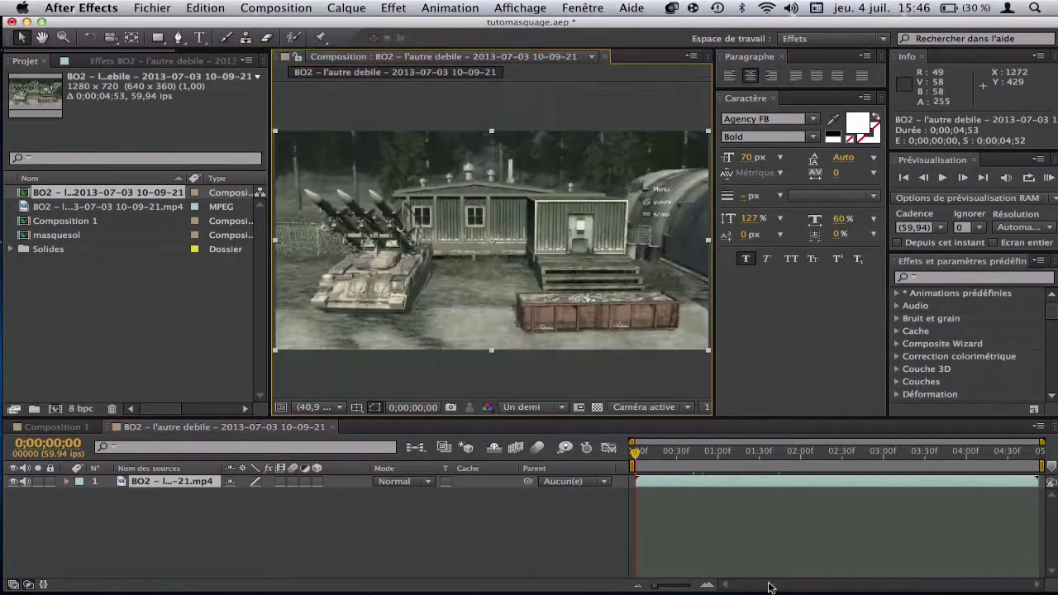
# Step: Freeze the BO2 footage layer on its first frame and scrub to 0;00;01;41 to check the still image
pyautogui.rightClick(654, 482)
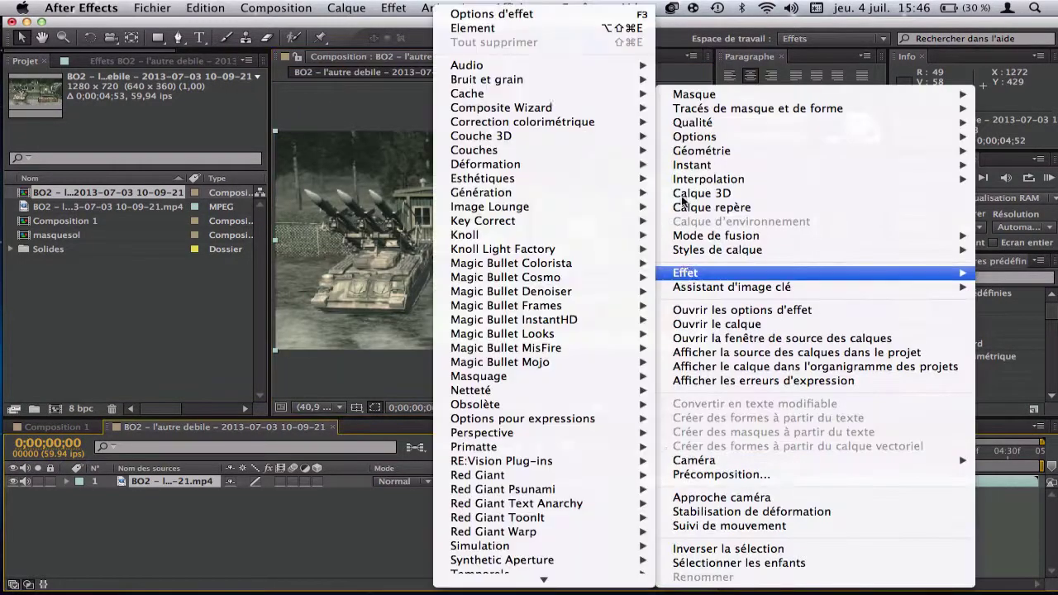
pyautogui.moveTo(691, 165)
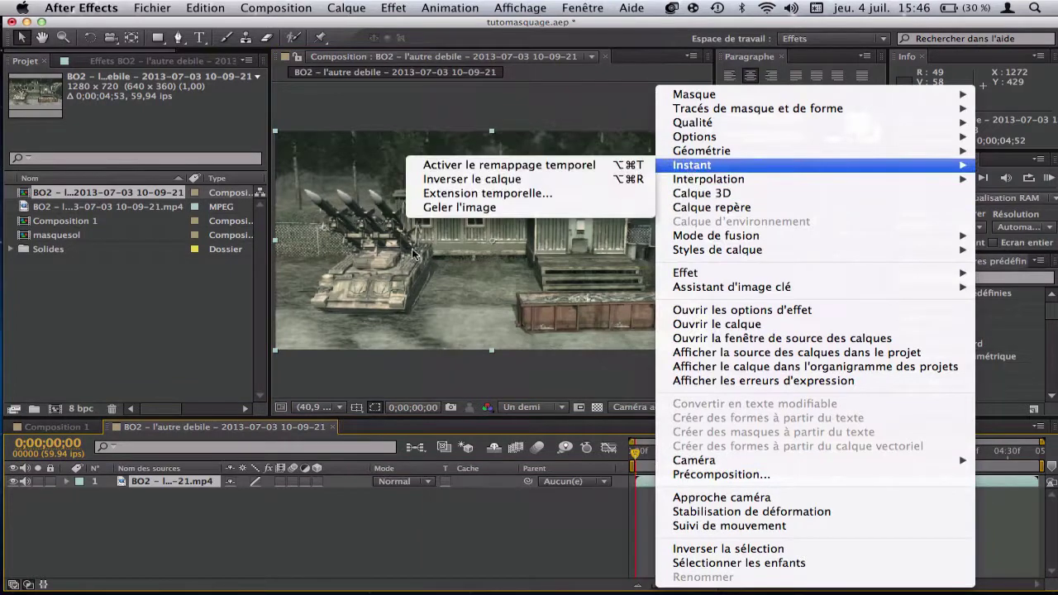
pyautogui.click(460, 207)
pyautogui.moveTo(637, 453); pyautogui.dragTo(599, 422)
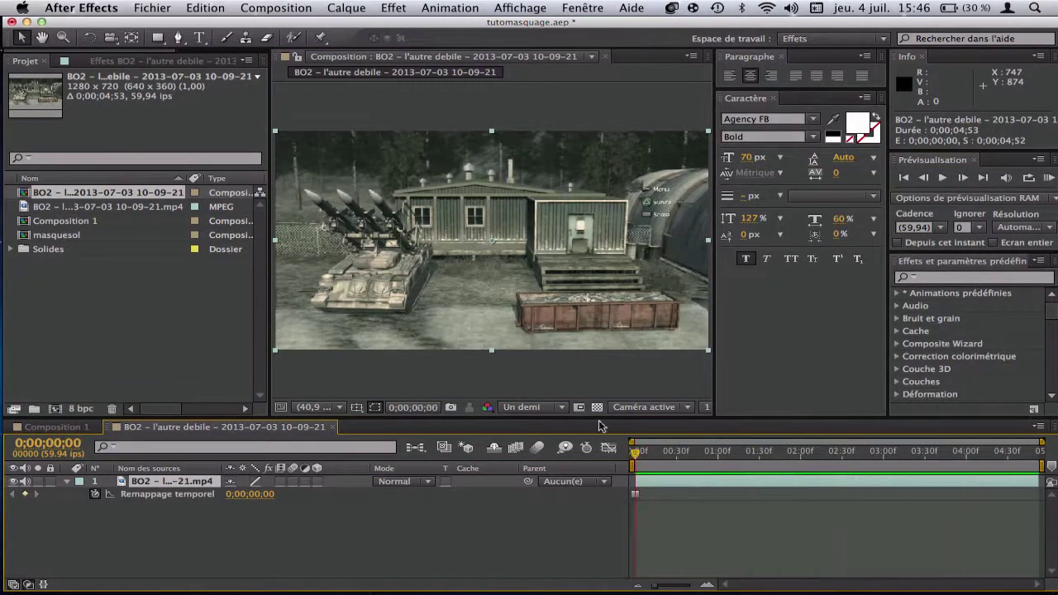
pyautogui.click(67, 482)
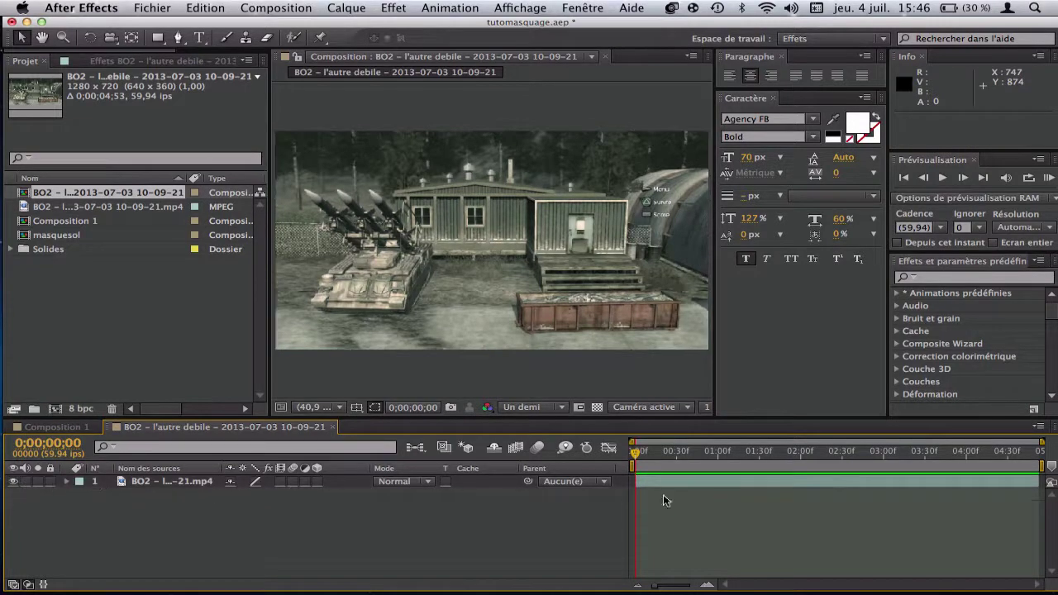
pyautogui.moveTo(678, 472); pyautogui.dragTo(773, 462)
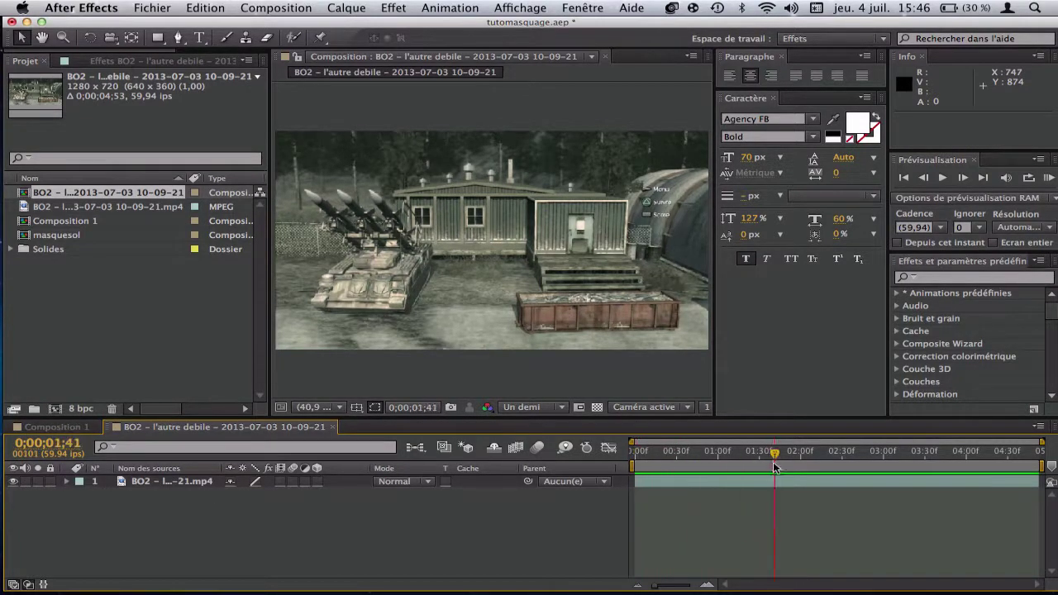
# Step: Try splitting the BO2 footage layer at 0;00;01;41, then undo the split and return to the first frame
pyautogui.click(777, 486)
pyautogui.press('super+shift+d')
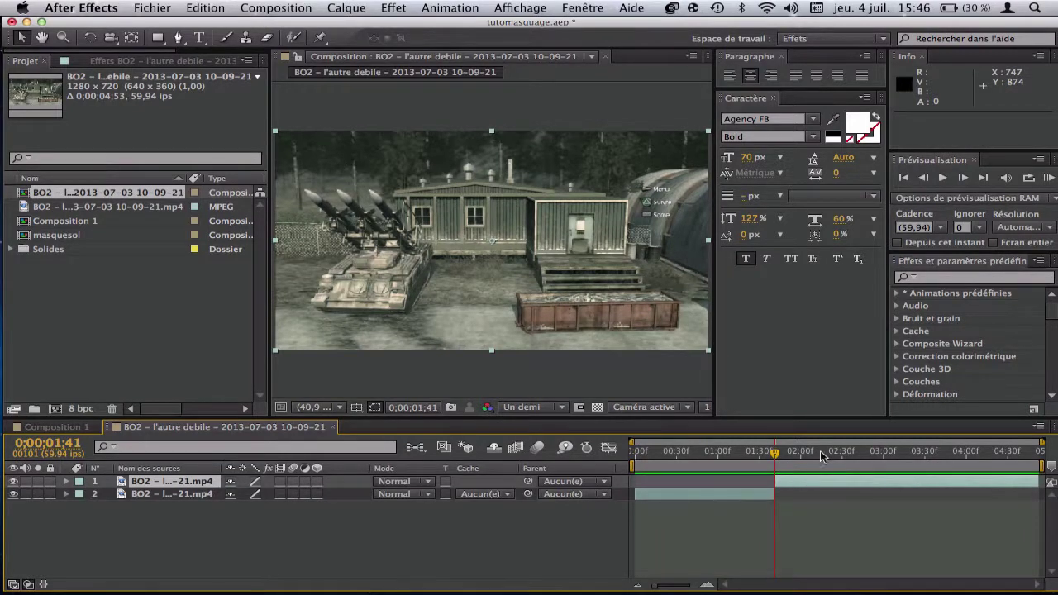
pyautogui.moveTo(821, 455); pyautogui.dragTo(847, 453)
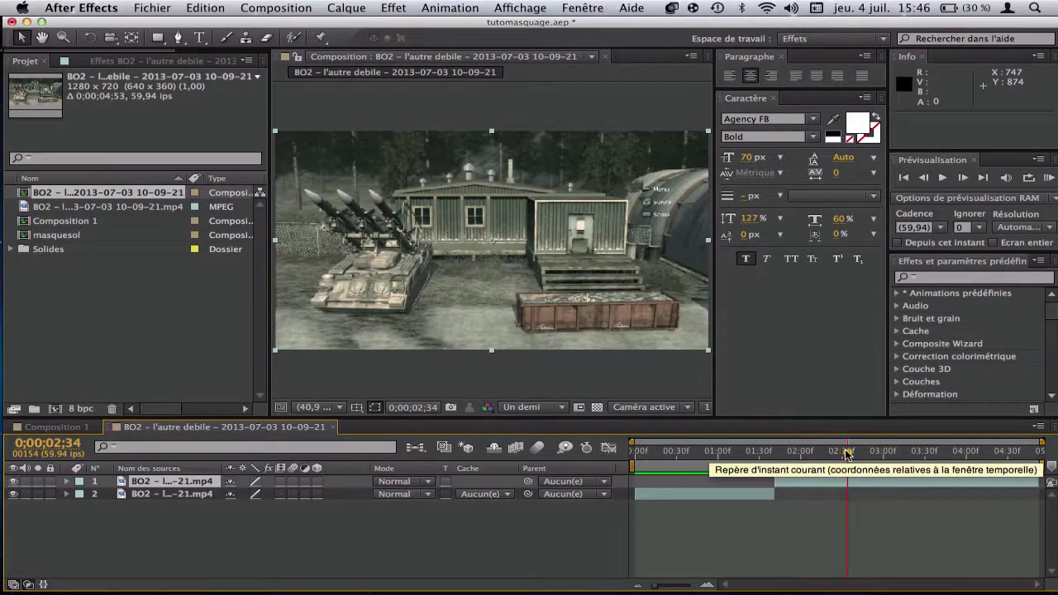
pyautogui.press('super+z')
pyautogui.moveTo(671, 453); pyautogui.dragTo(566, 478)
pyautogui.click(130, 499)
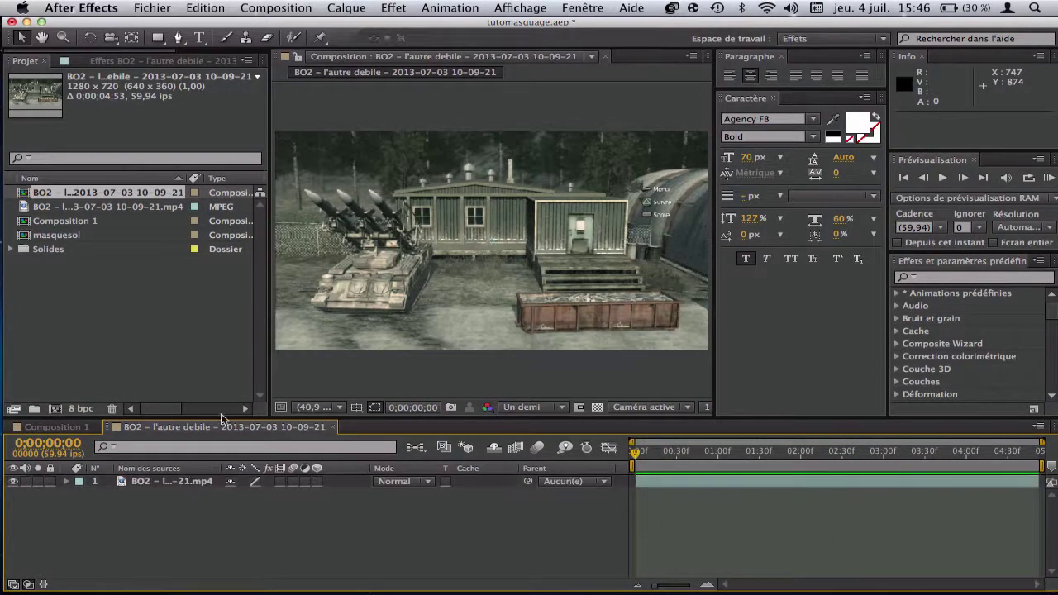
# Step: Zoom the composition in on the red container and duplicate the frozen BO2 footage layer
pyautogui.click(41, 39)
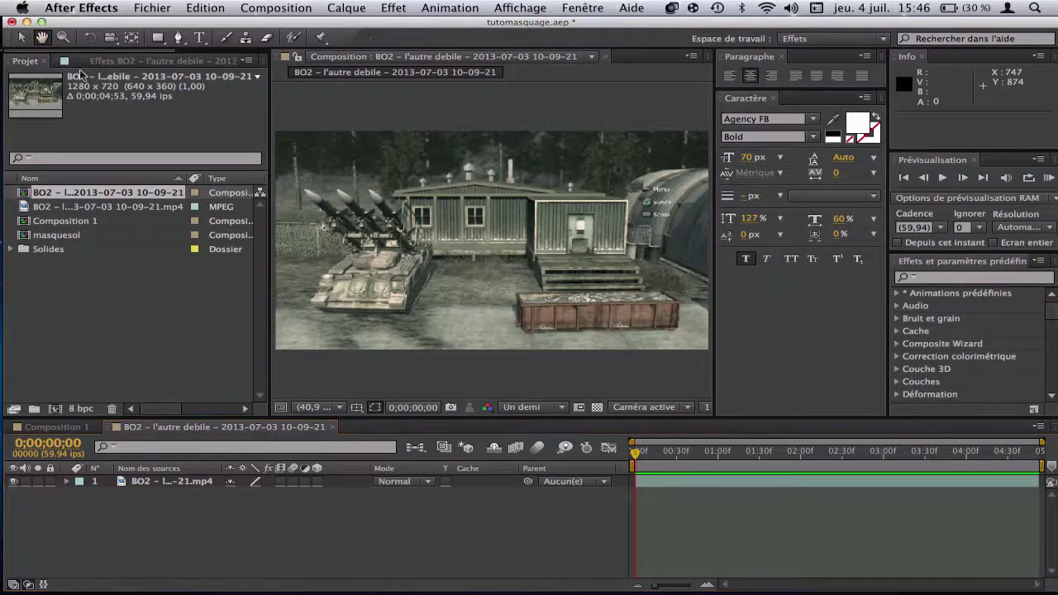
pyautogui.scroll(1, 484, 248)
pyautogui.moveTo(484, 248)
pyautogui.mouseDown()
pyautogui.moveTo(435, 213)
pyautogui.moveTo(493, 223)
pyautogui.moveTo(488, 235)
pyautogui.moveTo(452, 235)
pyautogui.moveTo(483, 261)
pyautogui.mouseUp()
pyautogui.scroll(2, 435, 213)
pyautogui.scroll(-2, 447, 243)
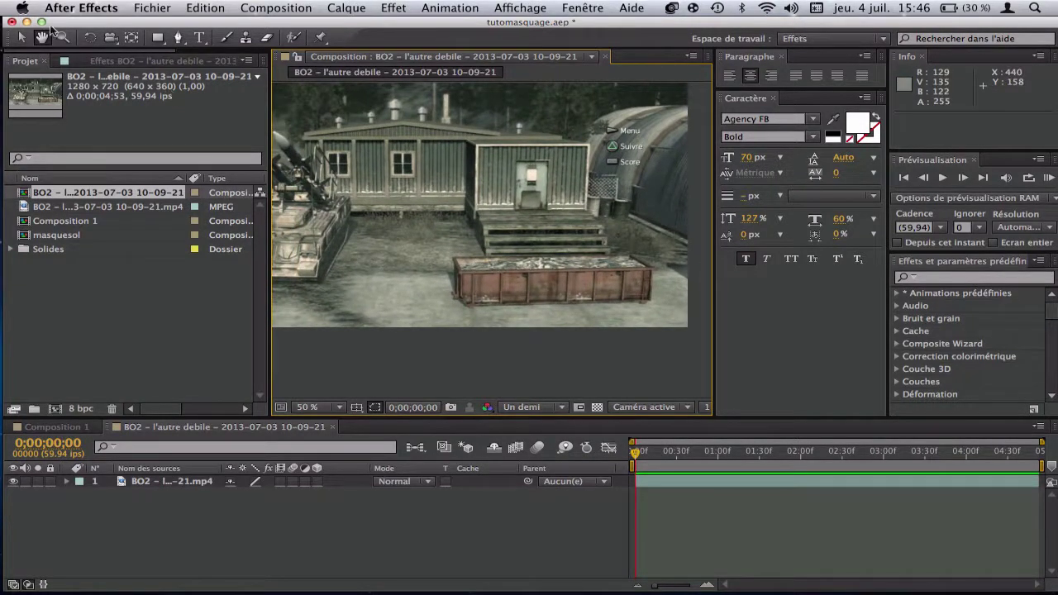
pyautogui.click(21, 37)
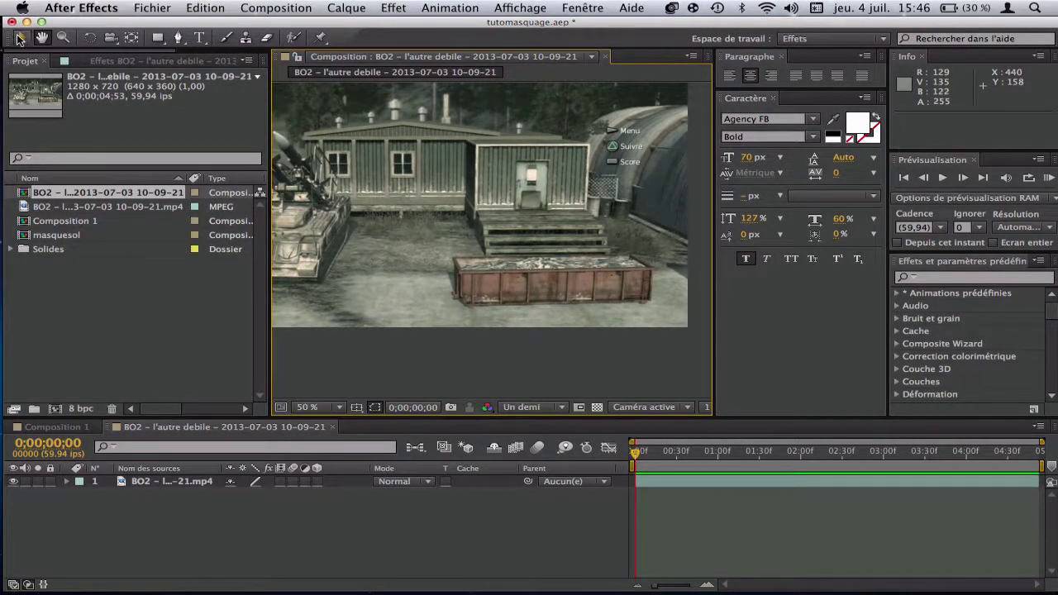
pyautogui.click(143, 484)
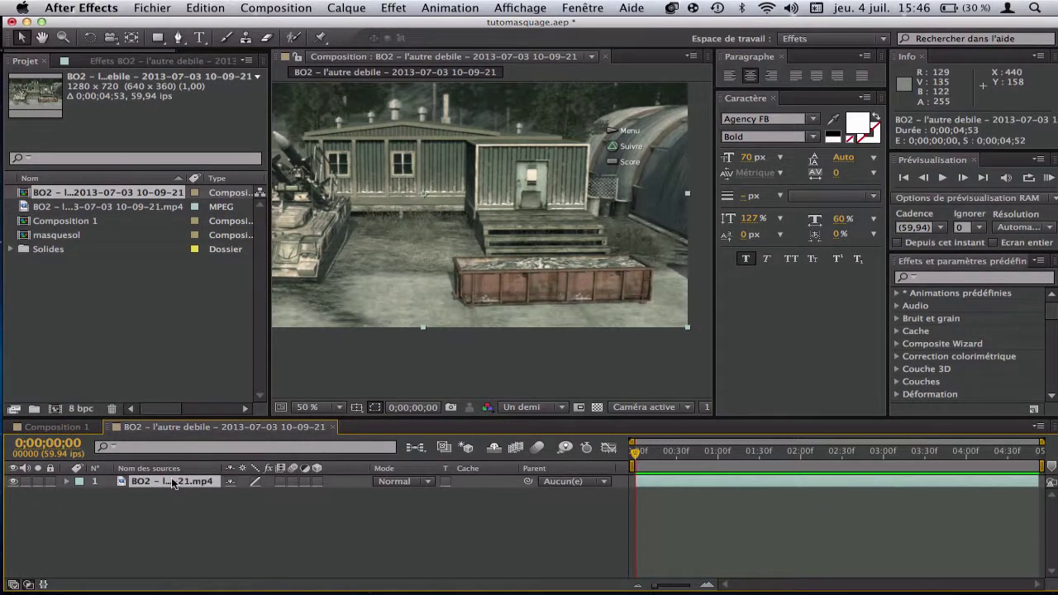
pyautogui.press('super+d')
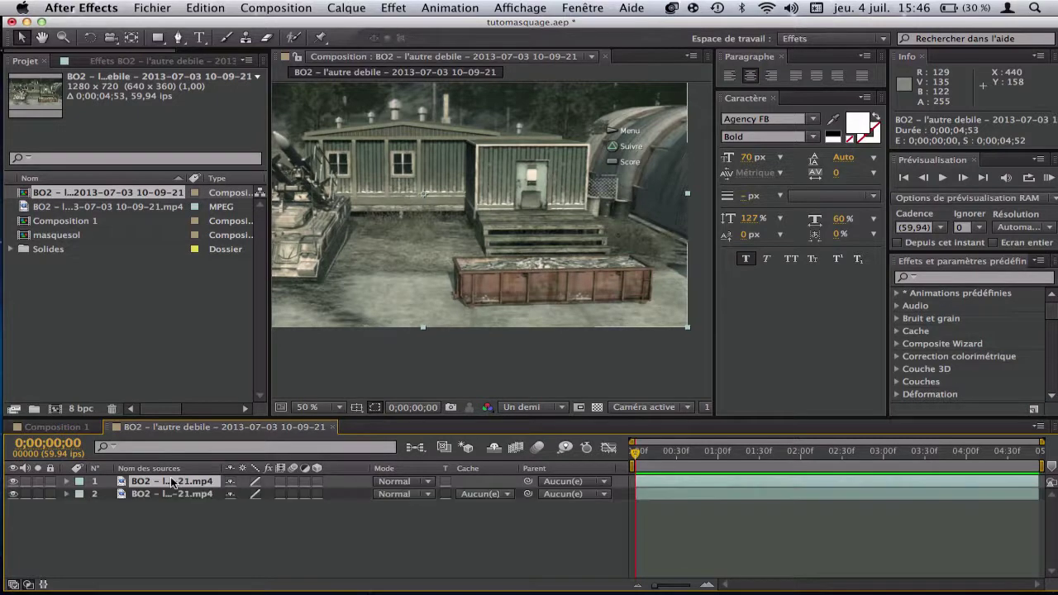
# Step: Draw a rectangular mask about 180 px tall on the upper copy, around the bare ground between the tank and the container
pyautogui.click(157, 39)
pyautogui.click(157, 40)
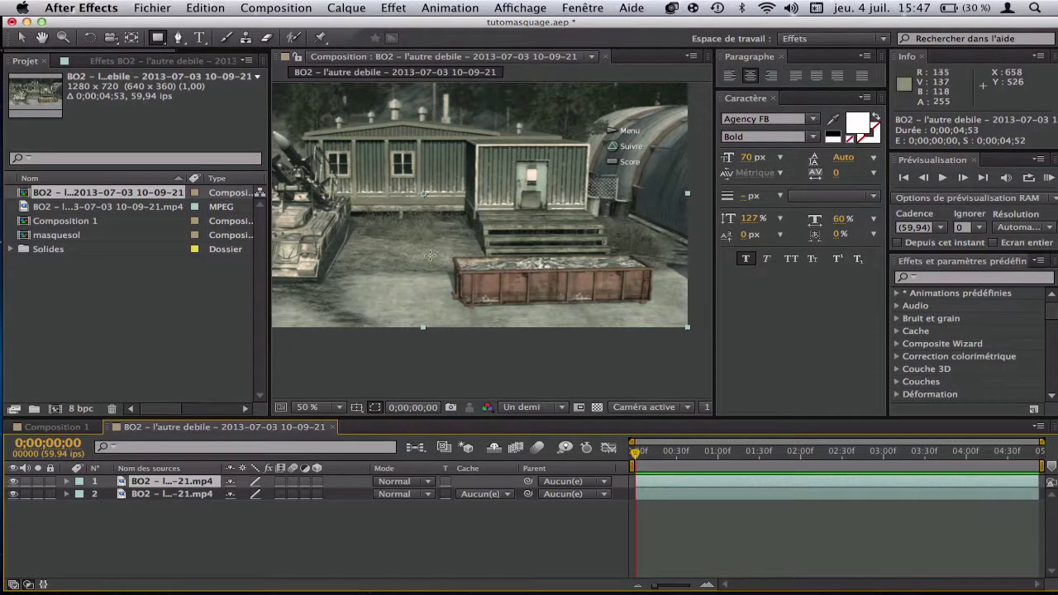
pyautogui.moveTo(430, 254)
pyautogui.mouseDown()
pyautogui.moveTo(387, 257)
pyautogui.moveTo(386, 370)
pyautogui.moveTo(406, 321)
pyautogui.moveTo(390, 322)
pyautogui.mouseUp()
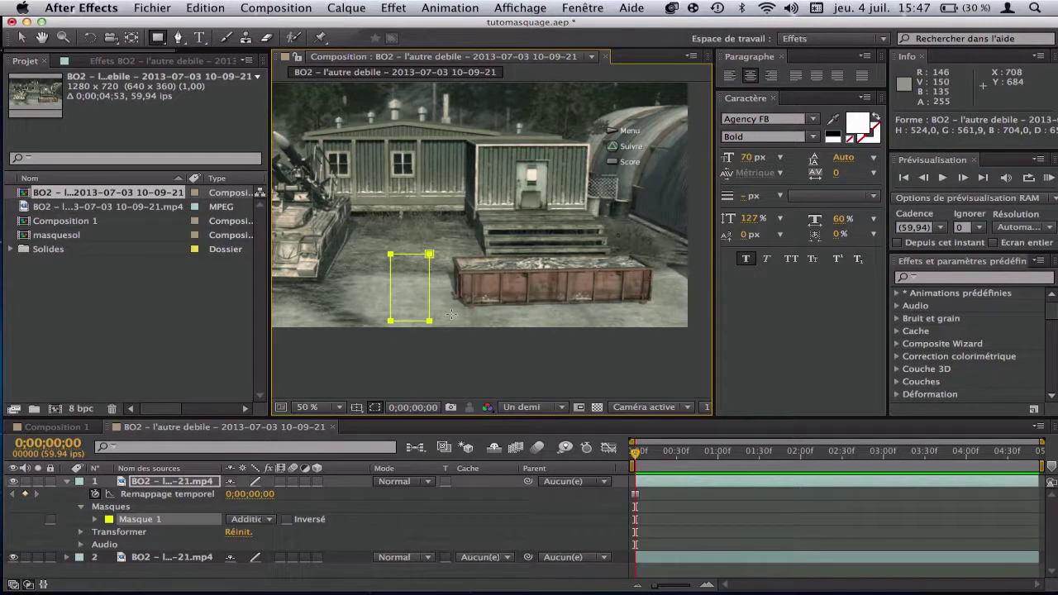
# Step: Feather the ground patch's mask by 20 pixels in both directions
pyautogui.click(199, 486)
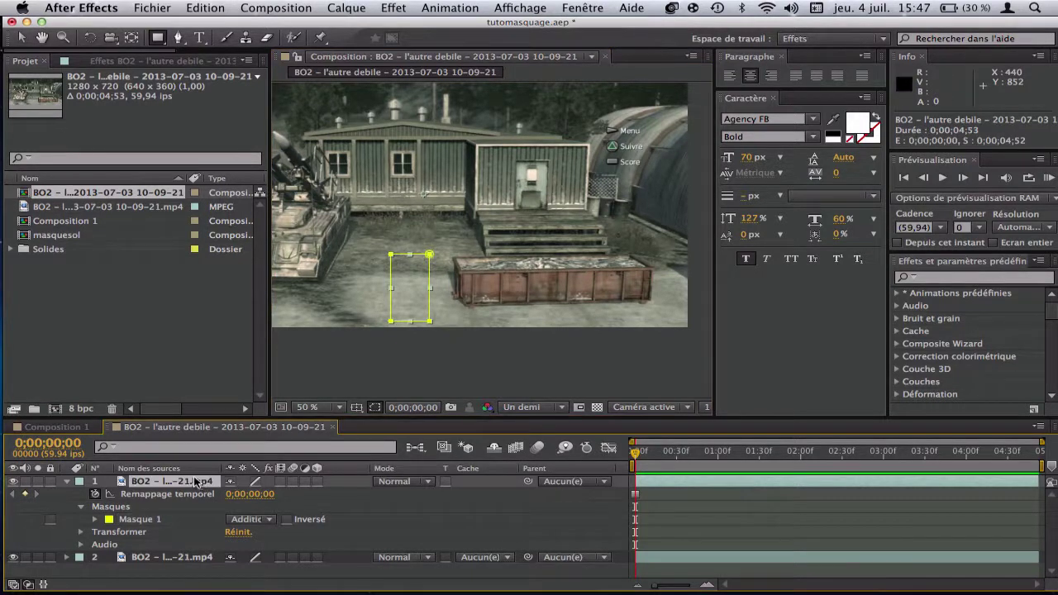
pyautogui.press('m')
pyautogui.click(96, 494)
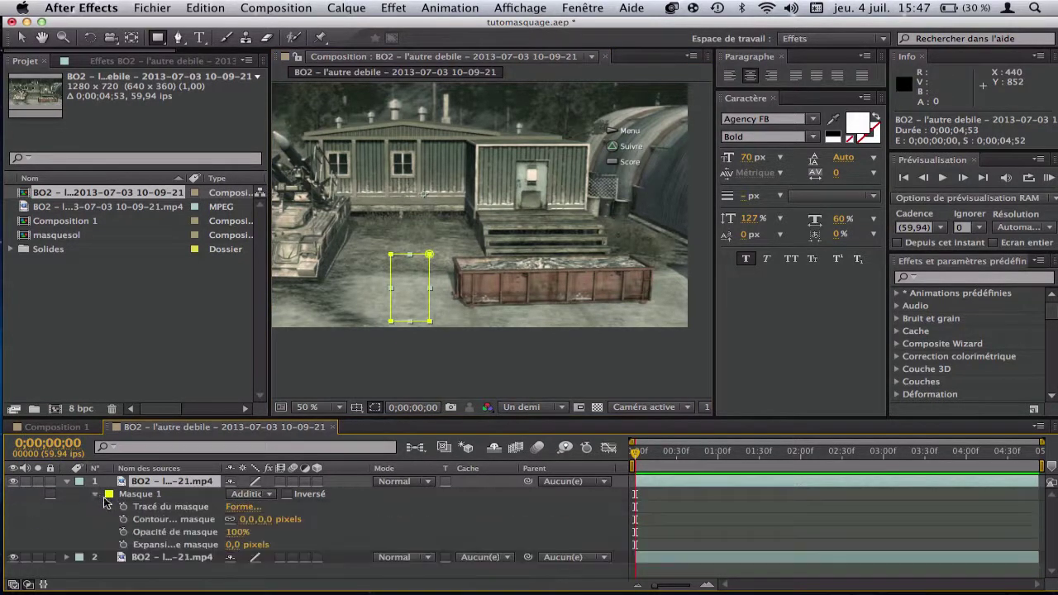
pyautogui.click(252, 519)
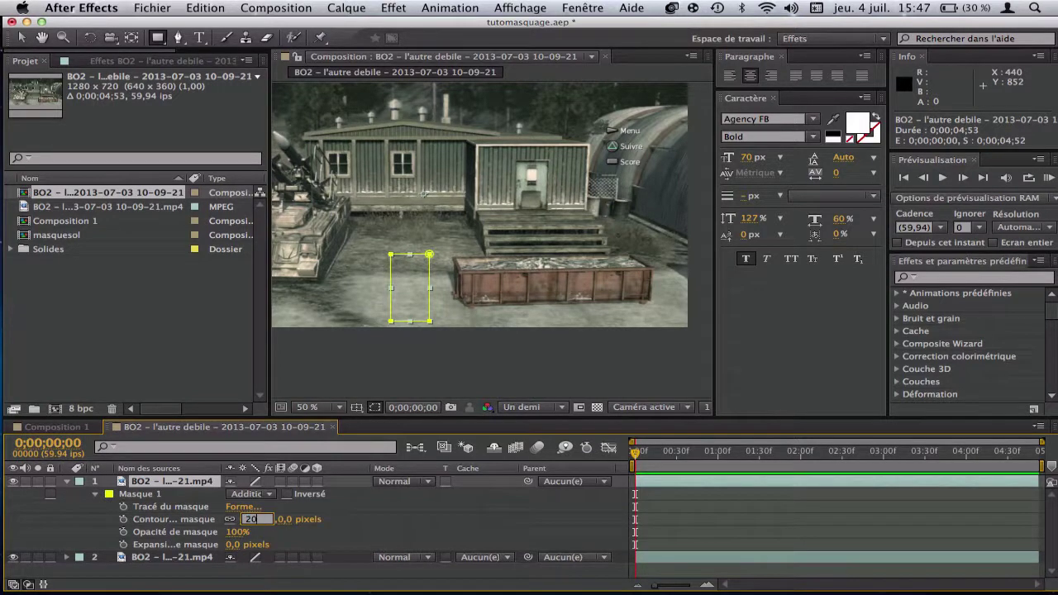
pyautogui.write('20')
pyautogui.press('Return')
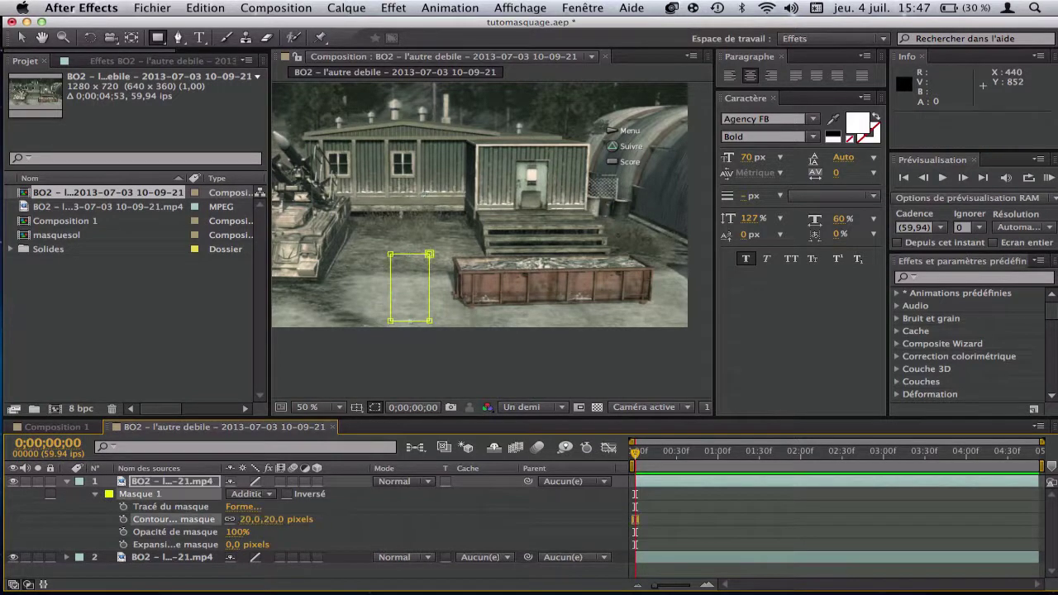
# Step: Move the masked ground patch layer to position 733, 360 so it covers the container's near end beside the tank
pyautogui.click(67, 482)
pyautogui.click(163, 485)
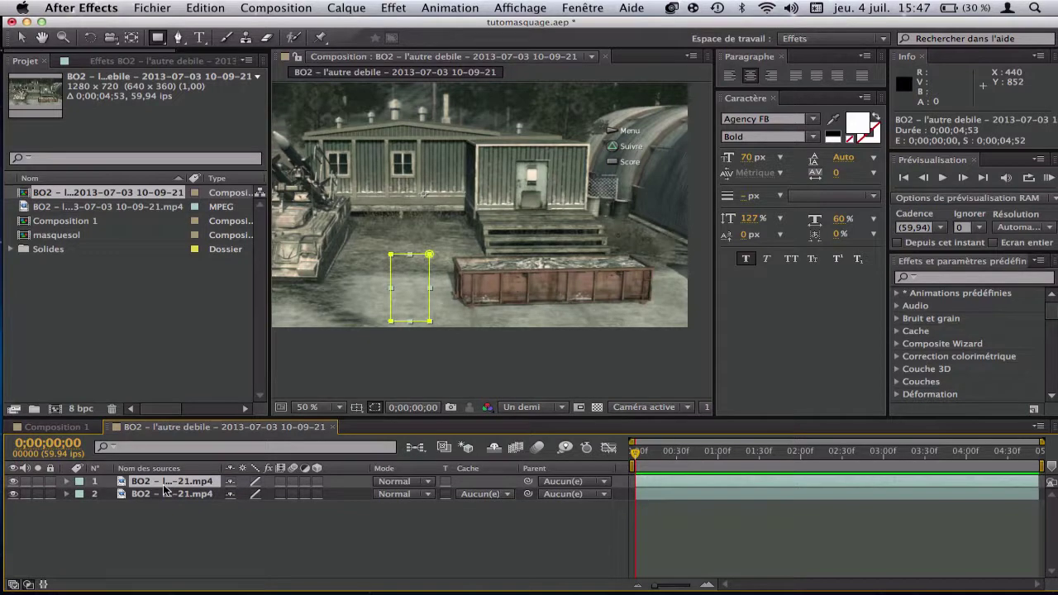
pyautogui.press('p')
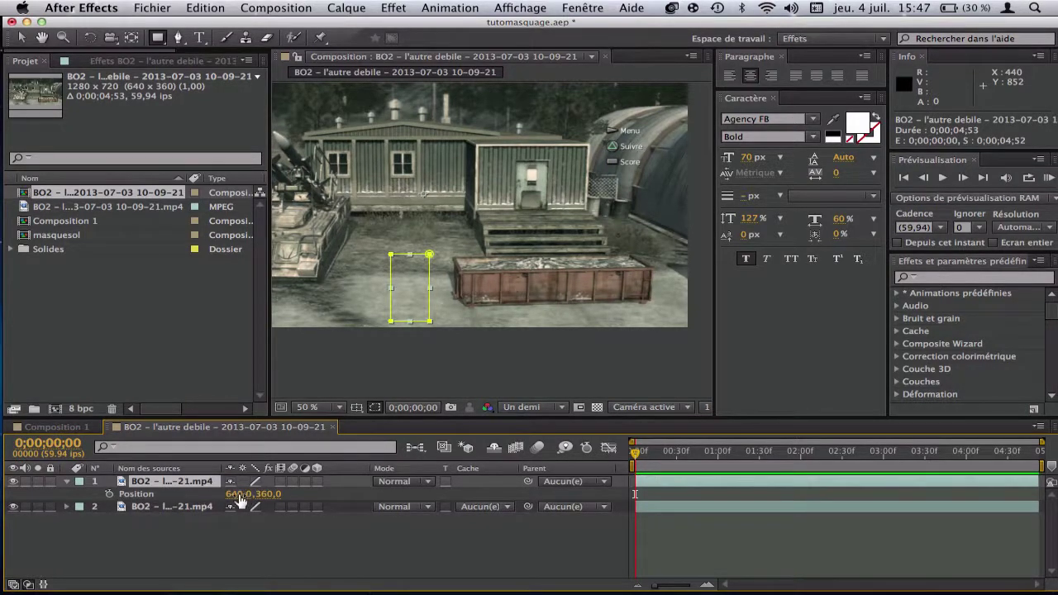
pyautogui.moveTo(238, 496); pyautogui.dragTo(317, 492)
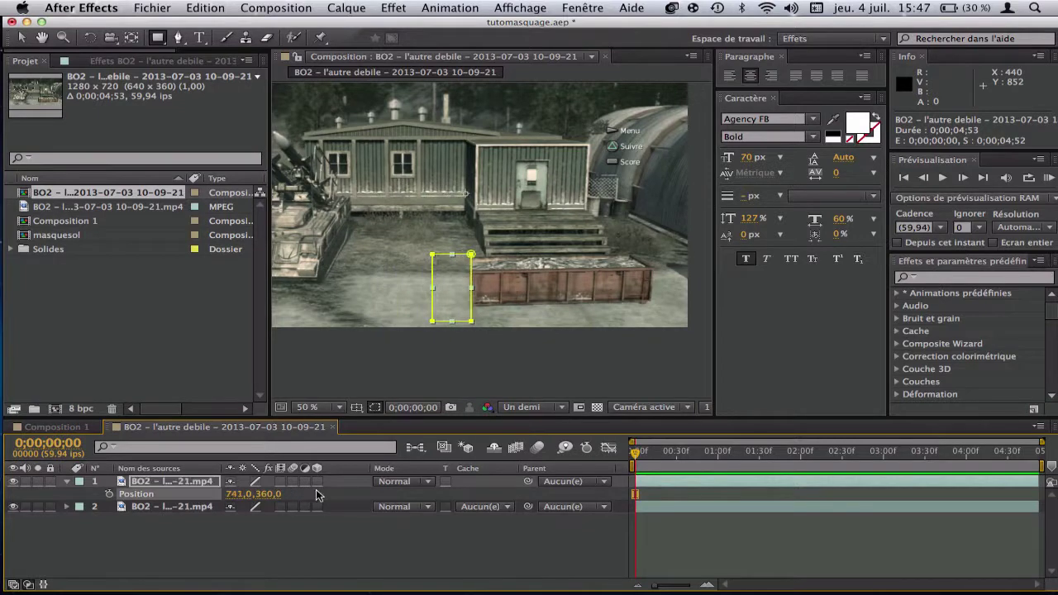
pyautogui.moveTo(248, 495)
pyautogui.mouseDown()
pyautogui.moveTo(213, 493)
pyautogui.moveTo(248, 495)
pyautogui.mouseUp()
pyautogui.click(263, 533)
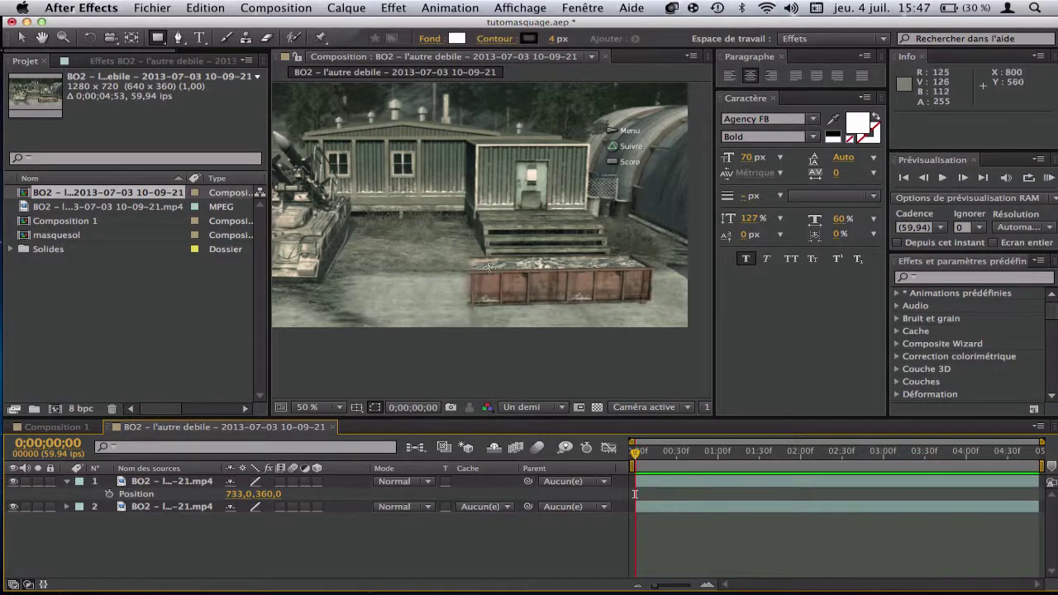
# Step: Duplicate the masked ground patch and move the copy to position 811, 360 to cover more of the container
pyautogui.click(183, 493)
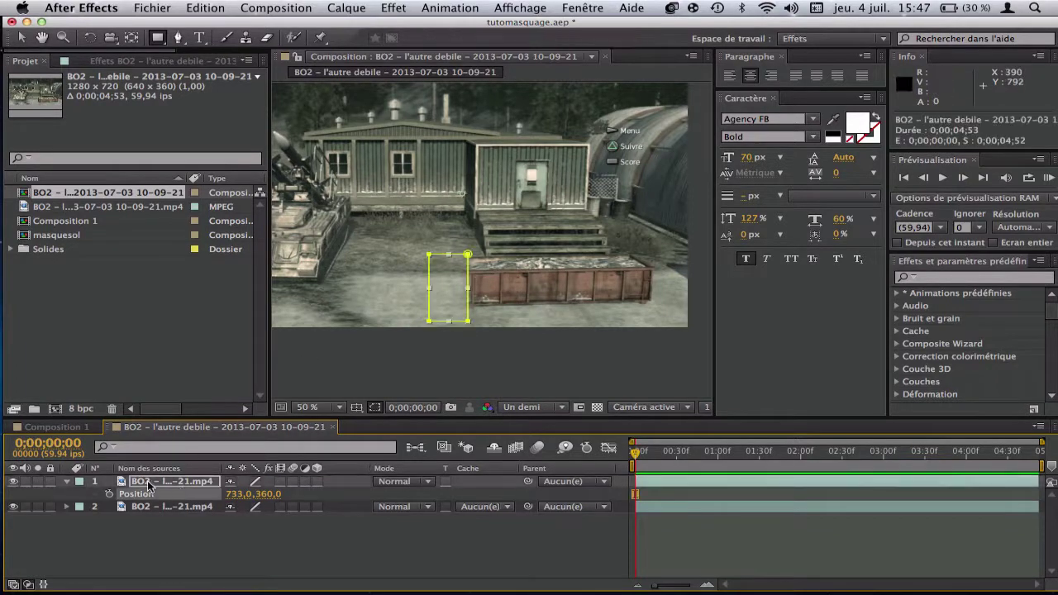
pyautogui.press('super+d')
pyautogui.press('p')
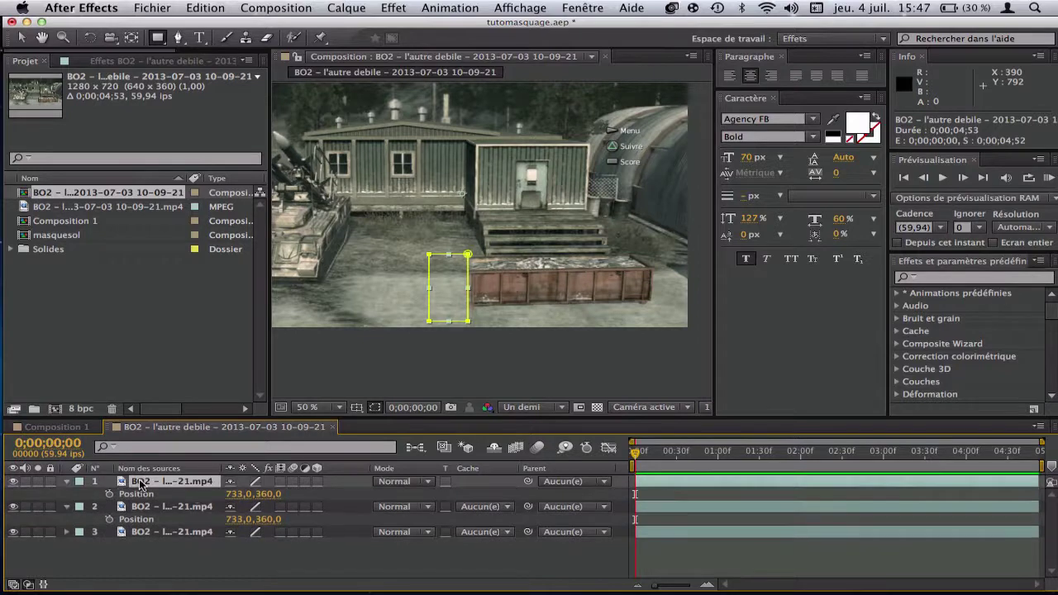
pyautogui.moveTo(233, 494); pyautogui.dragTo(199, 502)
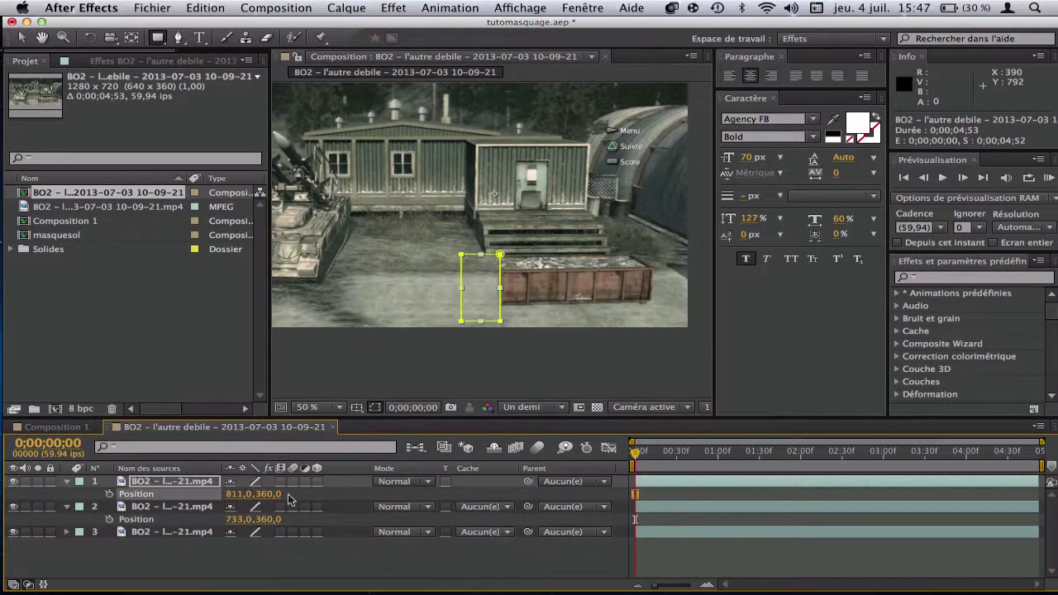
# Step: Duplicate the topmost ground patch and move the new copy to position 881, 360 over the container
pyautogui.press('super+d')
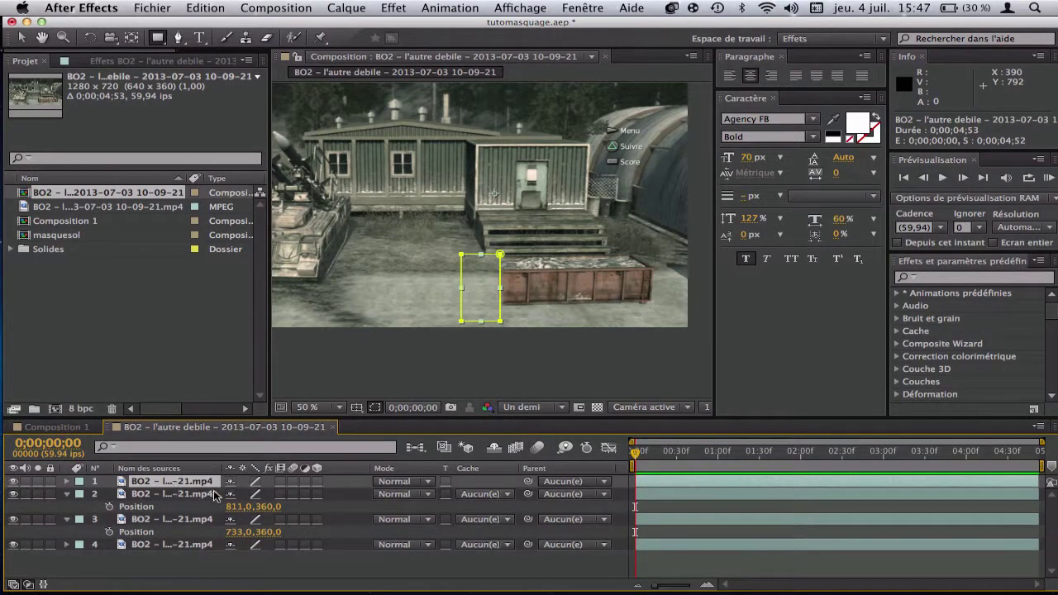
pyautogui.press('p')
pyautogui.moveTo(239, 494); pyautogui.dragTo(300, 496)
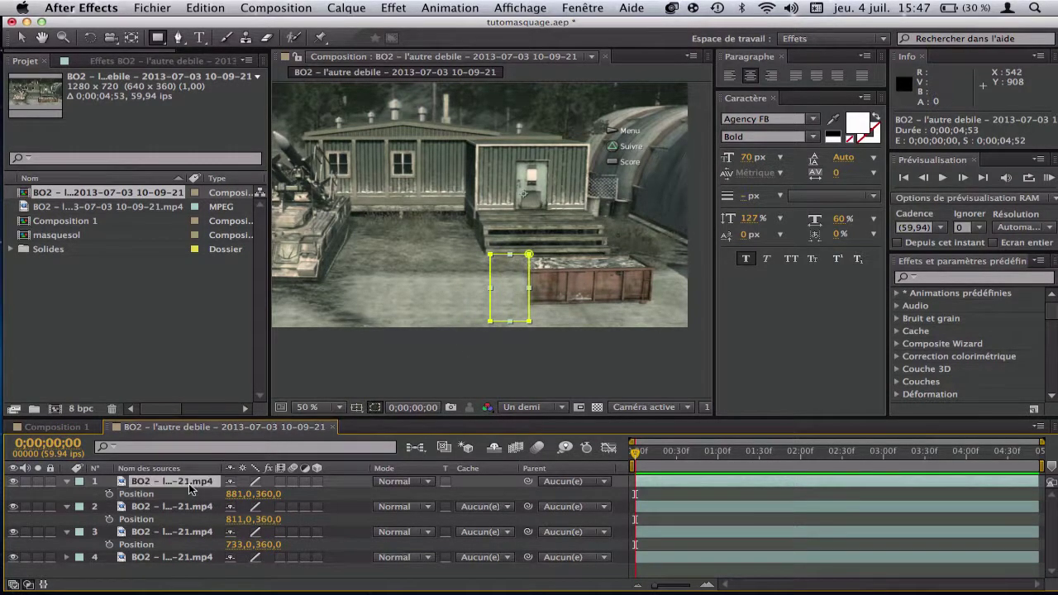
# Step: Add another copy of the ground patch at position 968, 360 and check how well the patches blend
pyautogui.press('super+d')
pyautogui.press('p')
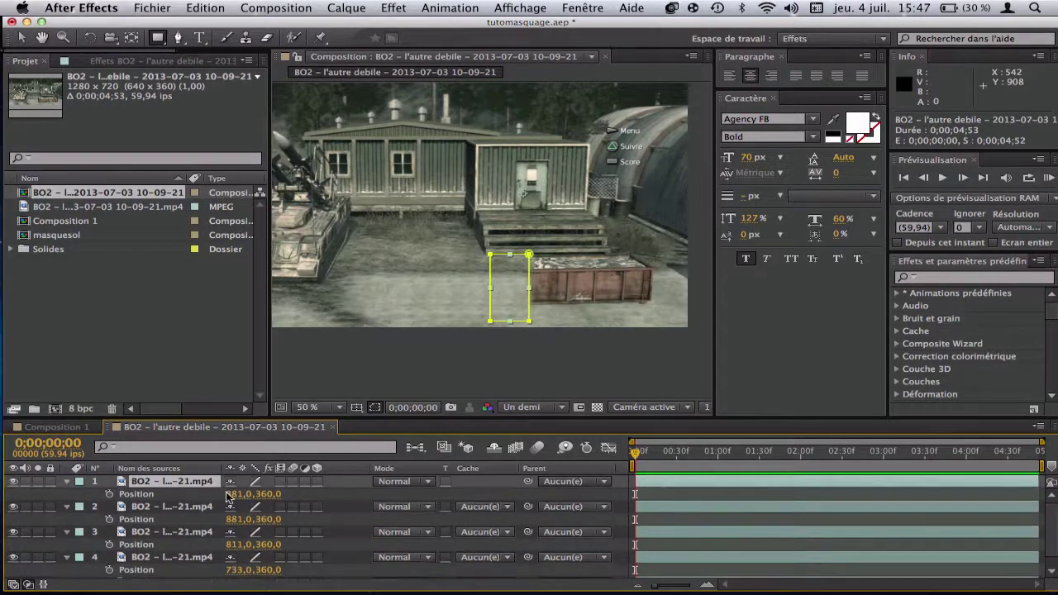
pyautogui.moveTo(232, 494); pyautogui.dragTo(294, 499)
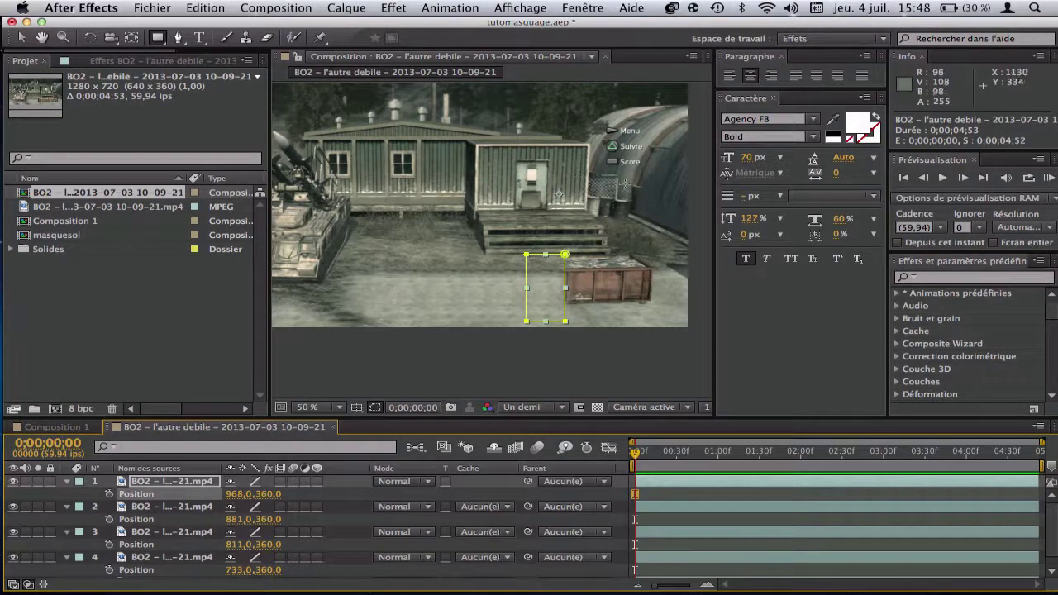
pyautogui.scroll(-2, 485, 201)
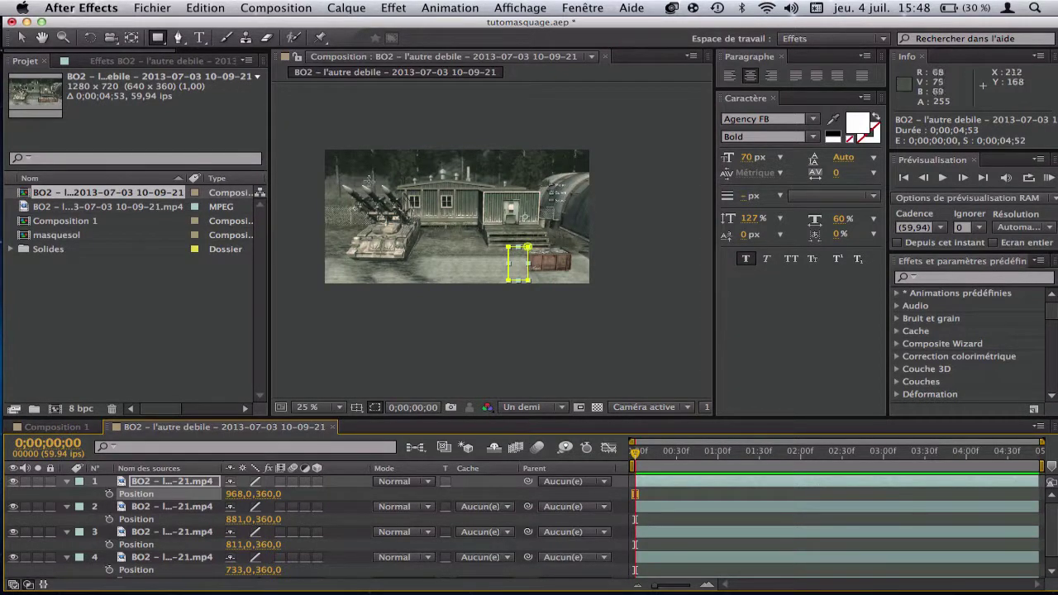
pyautogui.scroll(4, 490, 239)
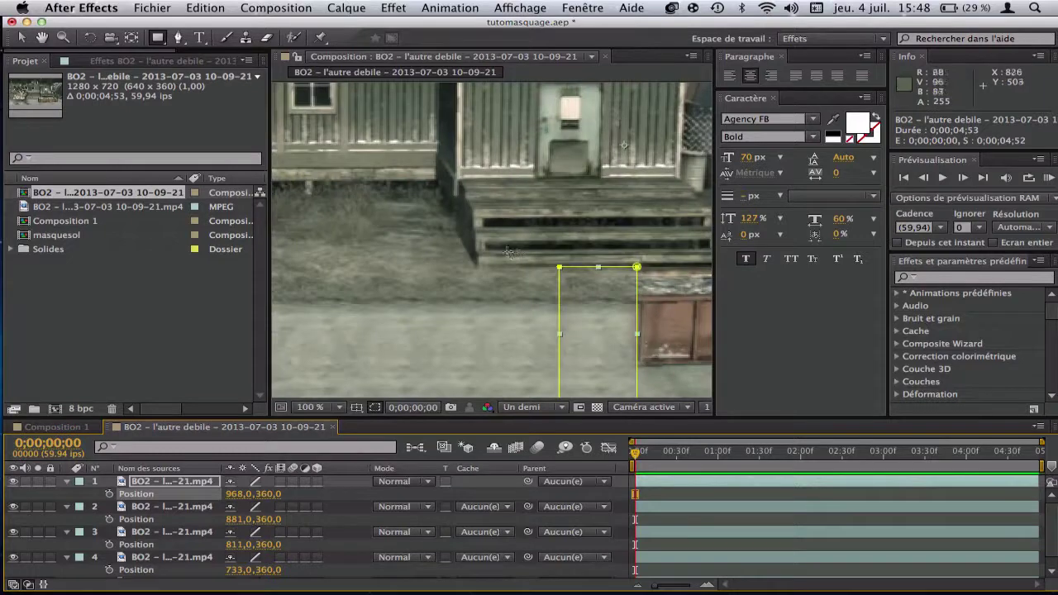
pyautogui.scroll(-2, 510, 252)
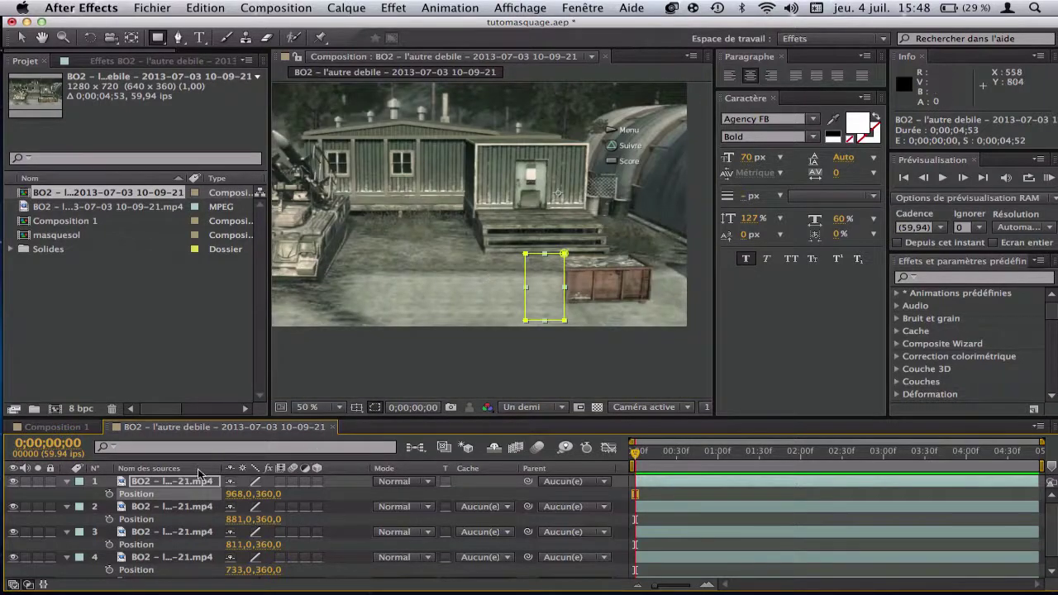
# Step: Collapse the displayed position properties of the four ground patch layers
pyautogui.press('Return')
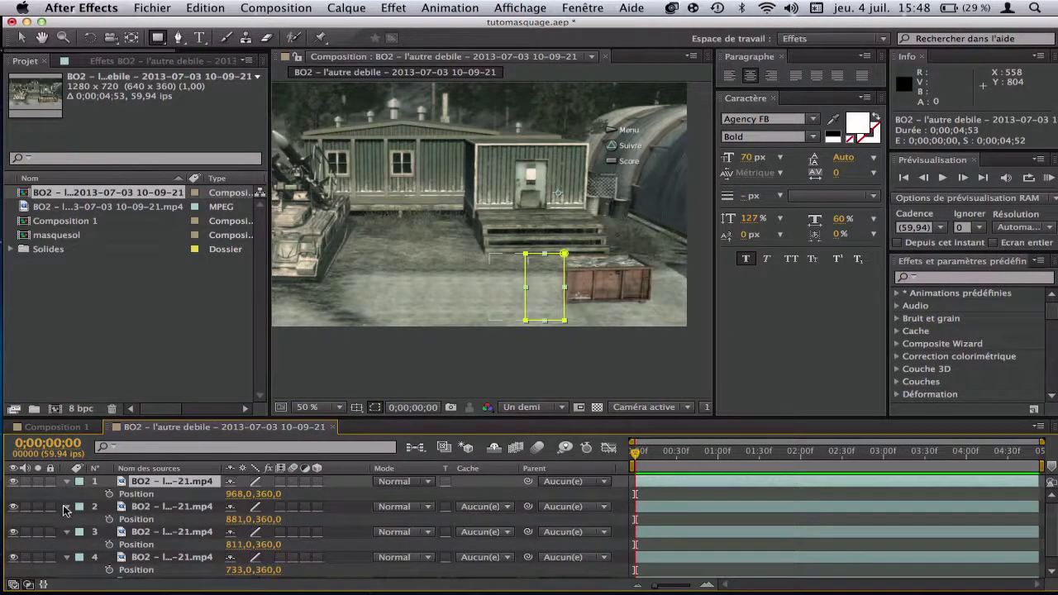
pyautogui.click(67, 507)
pyautogui.click(67, 520)
pyautogui.click(67, 532)
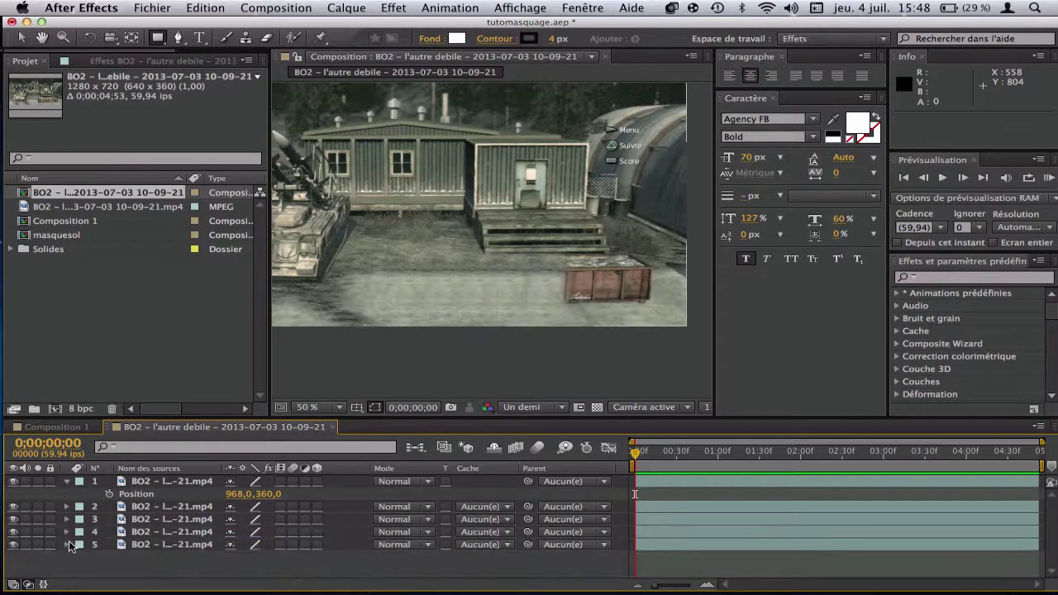
pyautogui.click(92, 483)
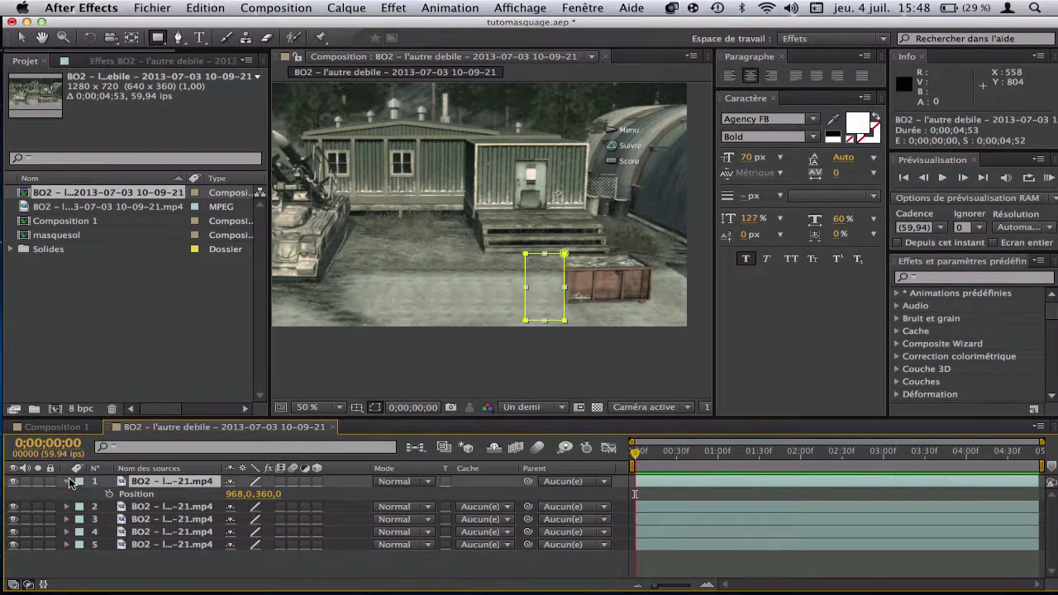
pyautogui.click(69, 480)
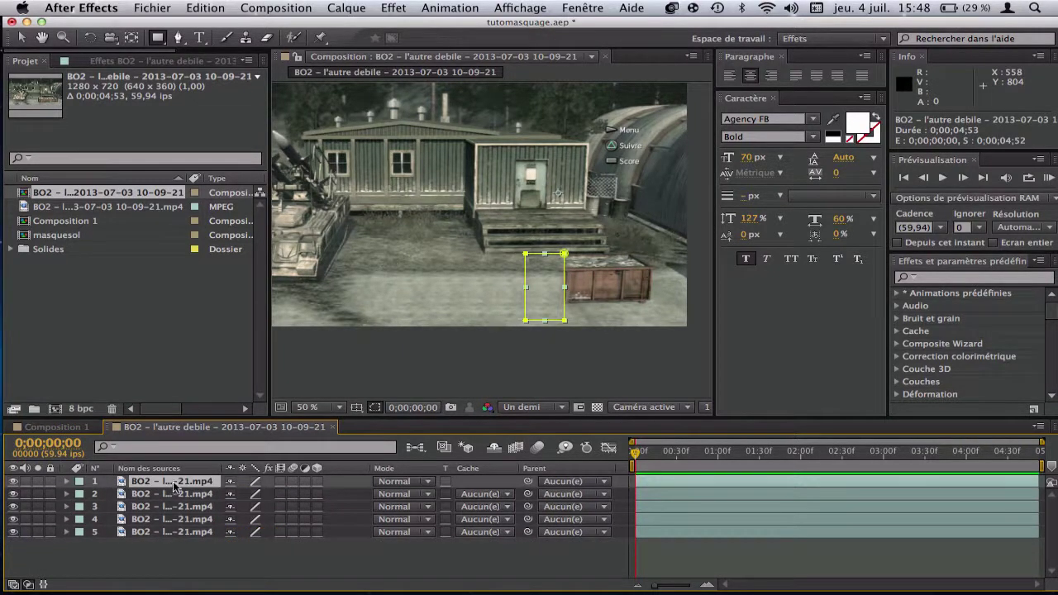
# Step: Duplicate the top ground patch layer and set the copy's position to 1035, 360
pyautogui.click(12, 483)
pyautogui.click(12, 483)
pyautogui.press('super+d')
pyautogui.press('p')
pyautogui.click(237, 493)
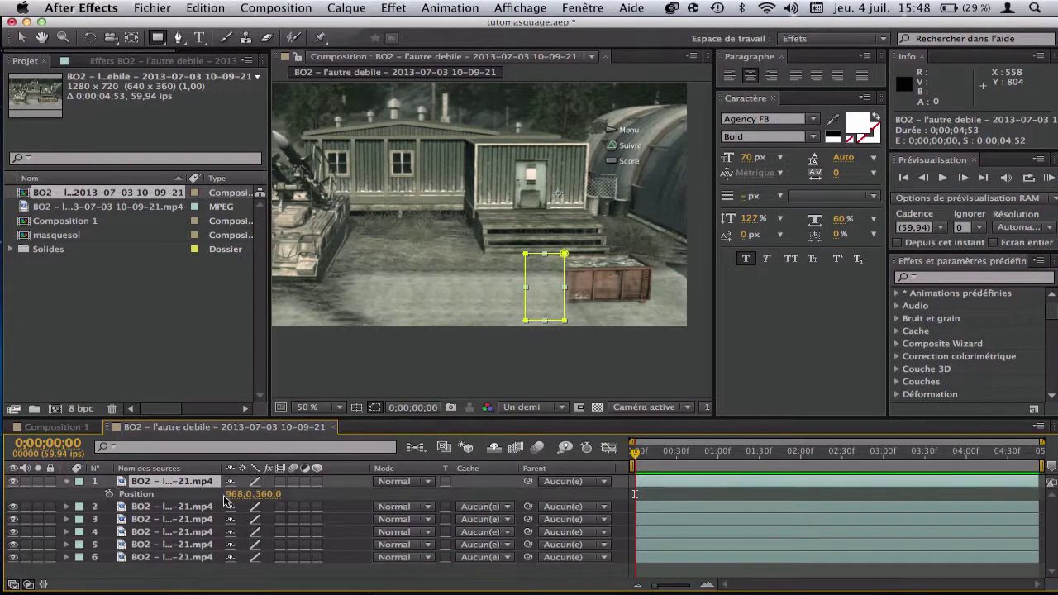
pyautogui.write('1022')
pyautogui.press('Return')
pyautogui.moveTo(238, 493); pyautogui.dragTo(248, 493)
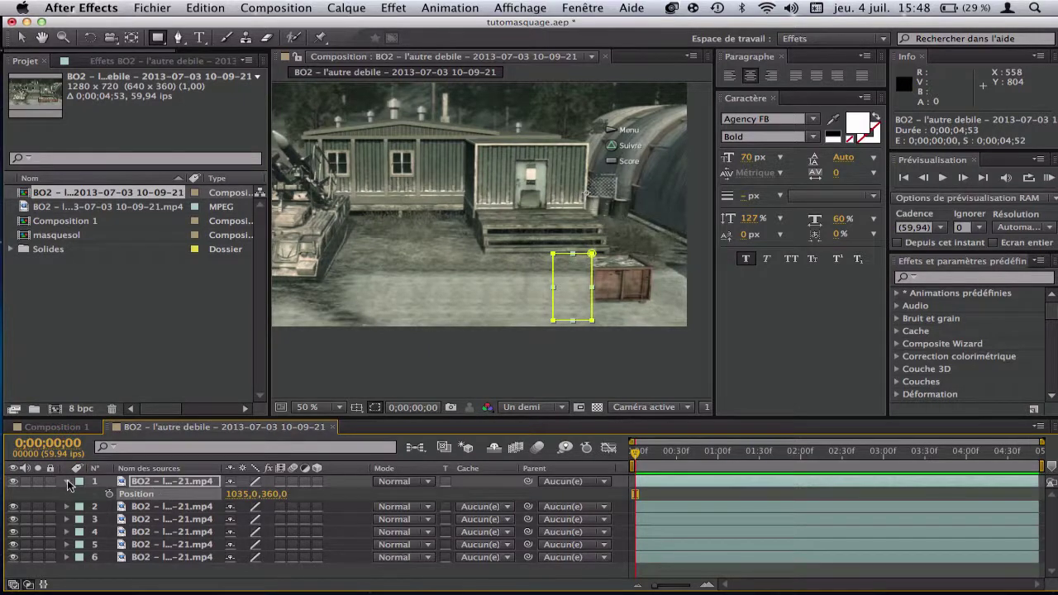
# Step: Add a further copy of the top ground patch layer and set its position to 1102, 360
pyautogui.click(67, 481)
pyautogui.press('super+d')
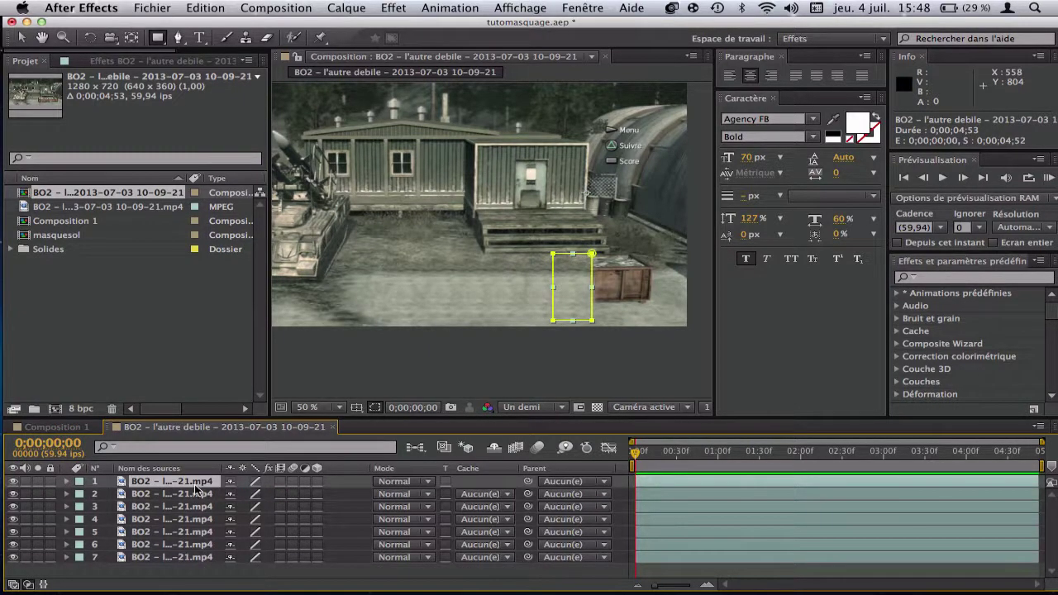
pyautogui.press('p')
pyautogui.moveTo(238, 493); pyautogui.dragTo(288, 493)
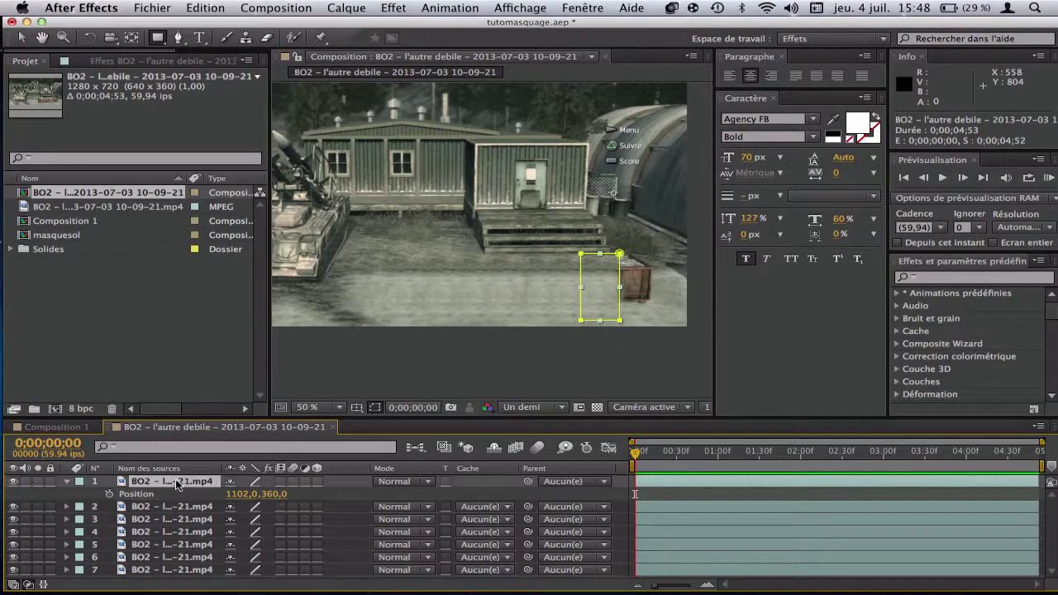
# Step: Duplicate the top ground patch again and move the copy to position 1173, 360, over the container's remaining end
pyautogui.moveTo(175, 482); pyautogui.dragTo(166, 494)
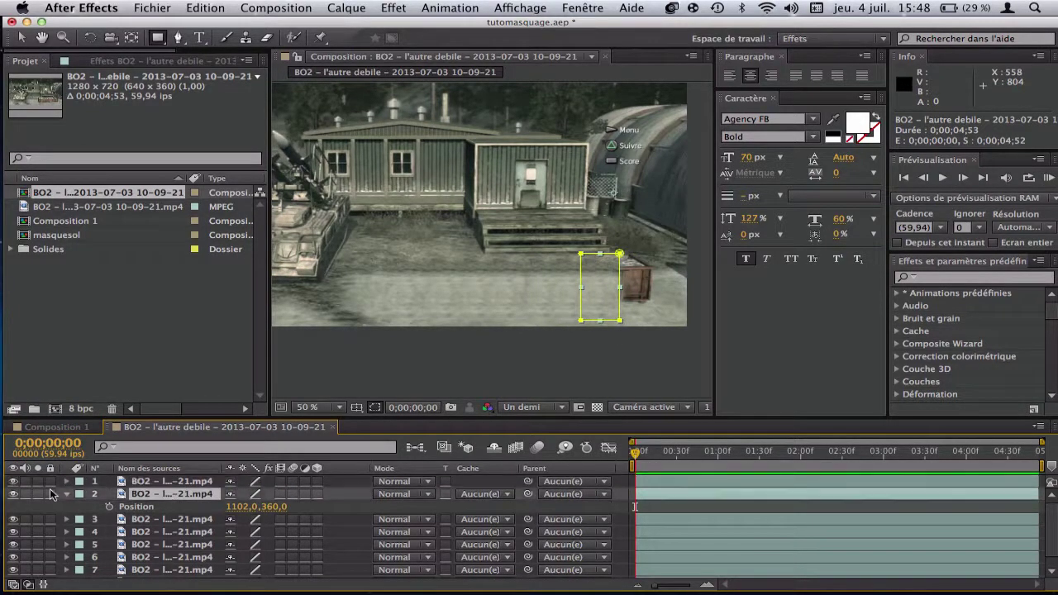
pyautogui.click(66, 494)
pyautogui.click(145, 481)
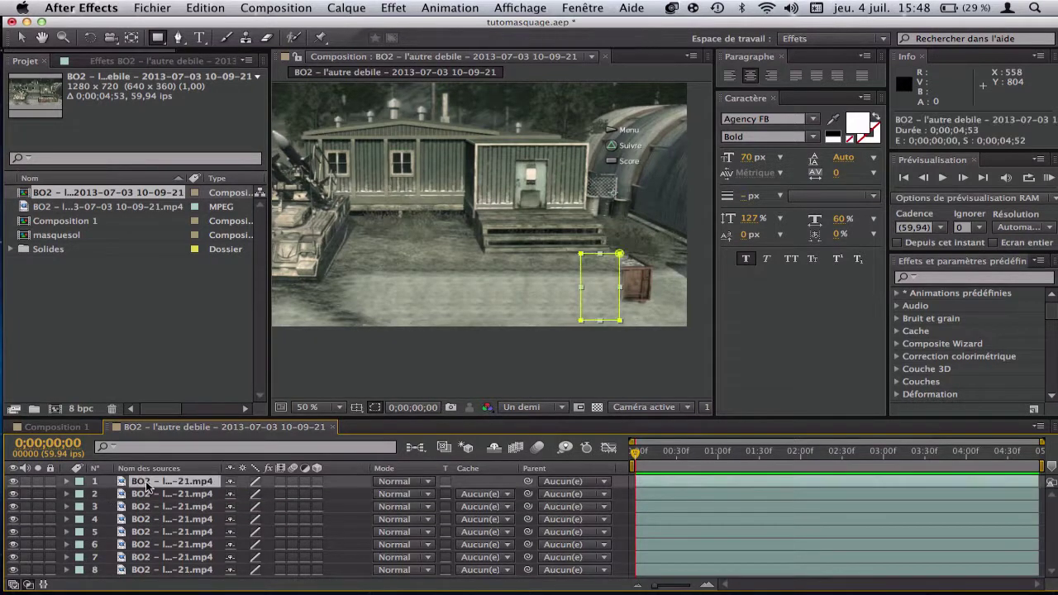
pyautogui.press('p')
pyautogui.moveTo(240, 494); pyautogui.dragTo(297, 501)
# Step: Duplicate the newest ground patch, set the copy's position to 1197, 360, and collapse its properties
pyautogui.click(145, 480)
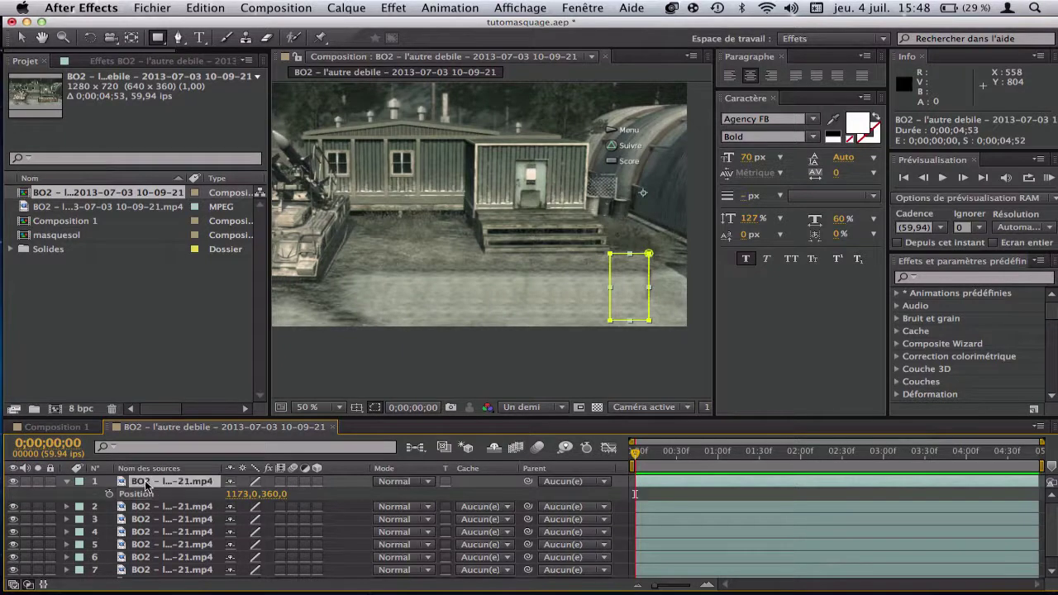
pyautogui.click(66, 481)
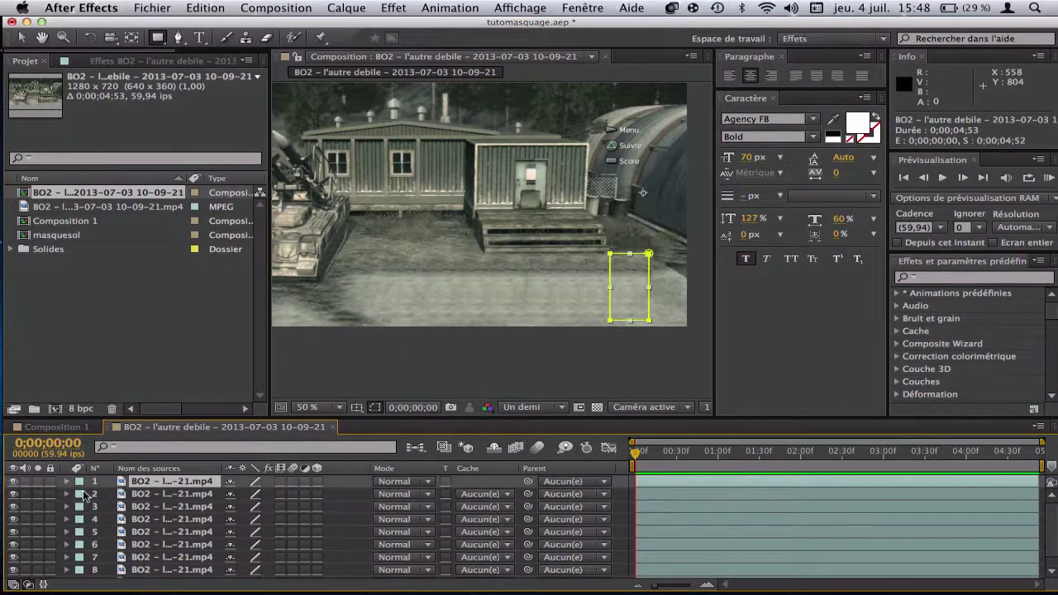
pyautogui.press('p')
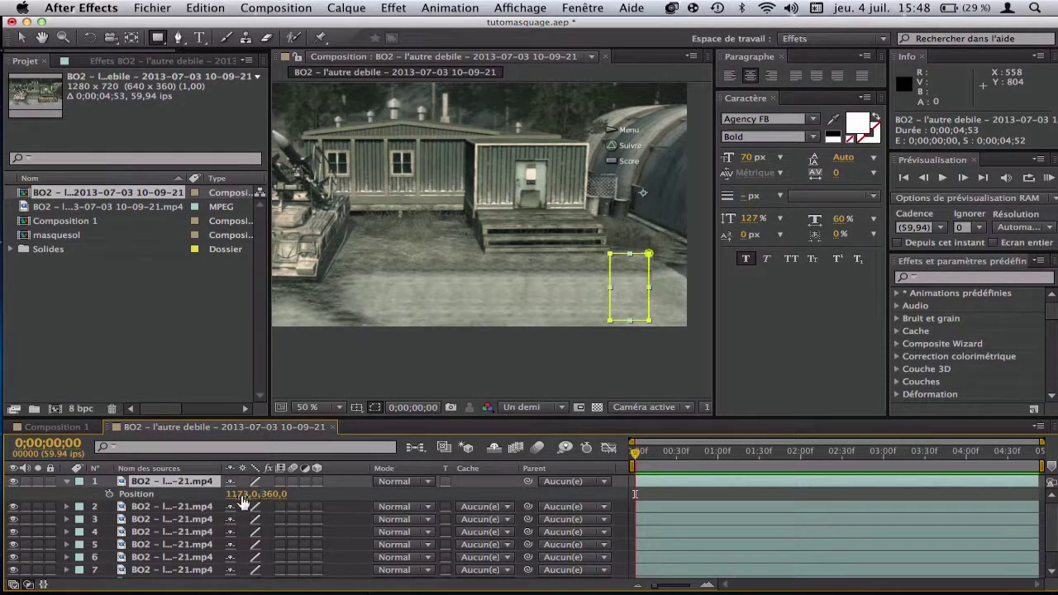
pyautogui.moveTo(248, 494); pyautogui.dragTo(258, 496)
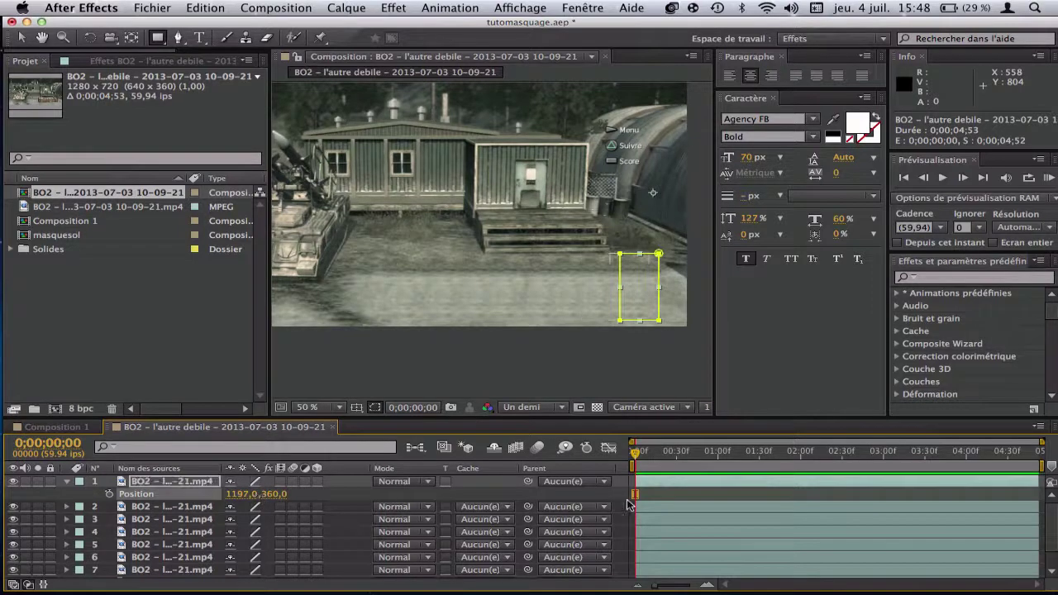
pyautogui.click(66, 481)
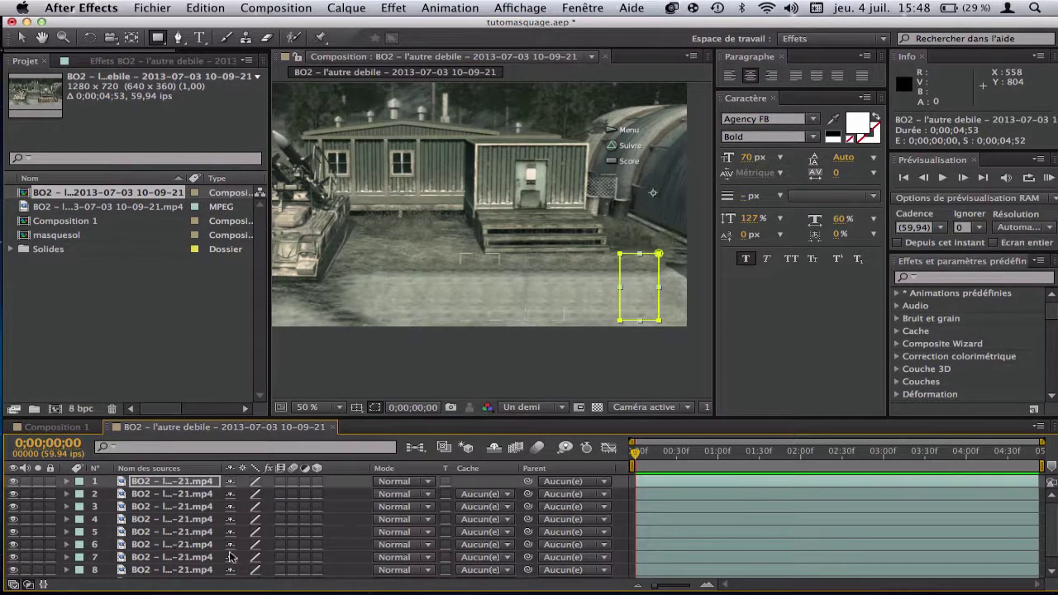
# Step: Deselect the layers and inspect the covered ground at several zoom levels, ending with the whole frame fitted in view
pyautogui.click(629, 558)
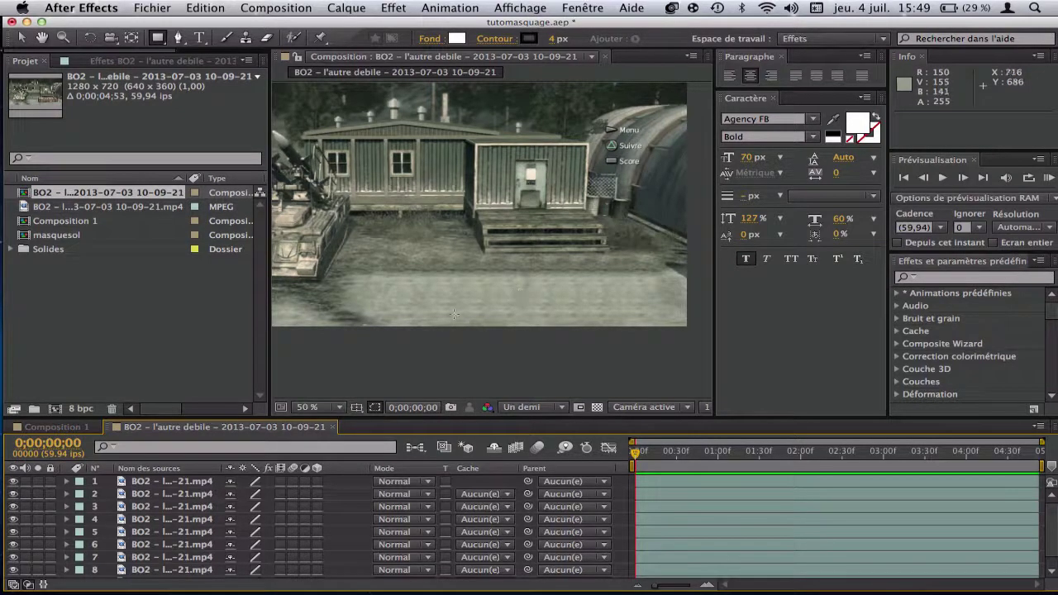
pyautogui.scroll(-1, 494, 300)
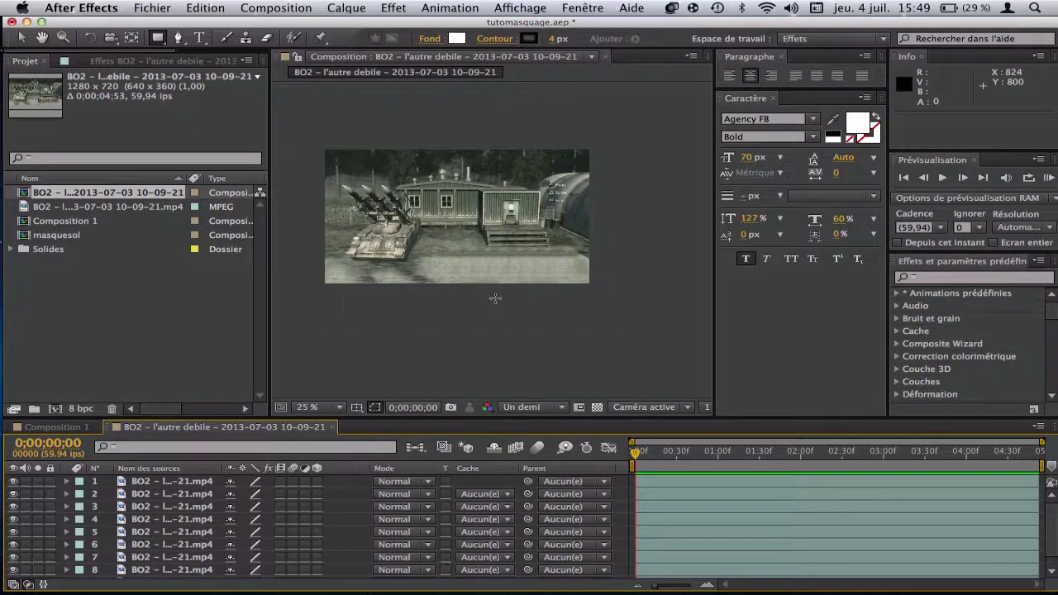
pyautogui.scroll(1, 496, 299)
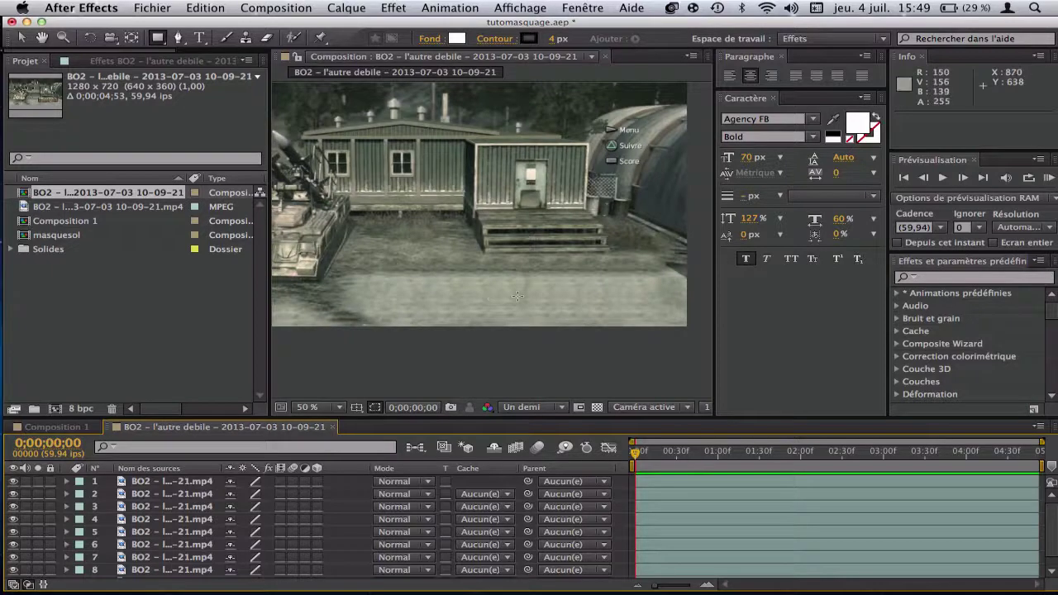
pyautogui.scroll(-1, 472, 361)
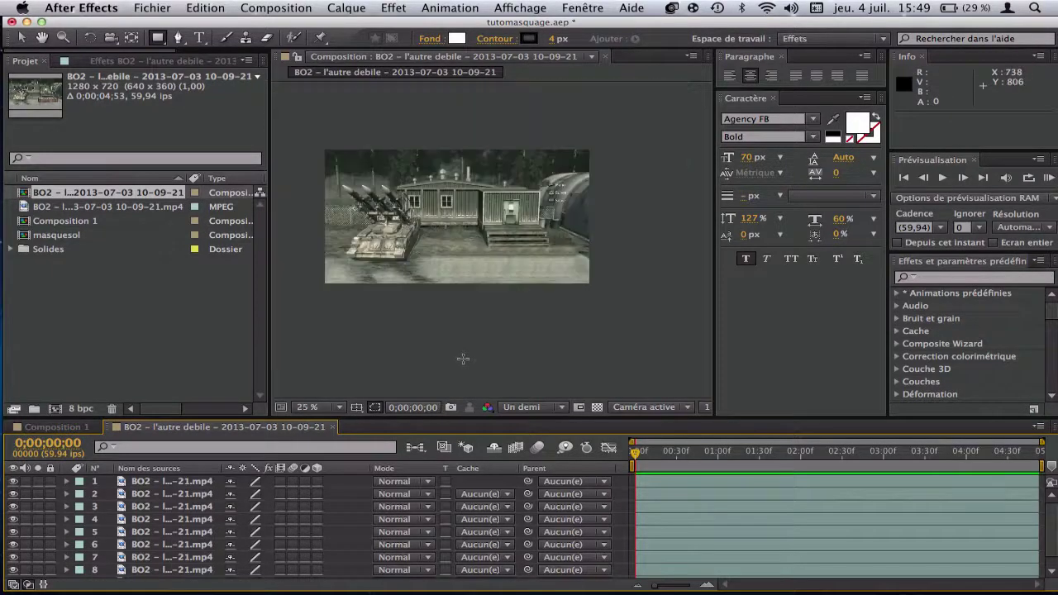
pyautogui.click(329, 410)
pyautogui.click(330, 351)
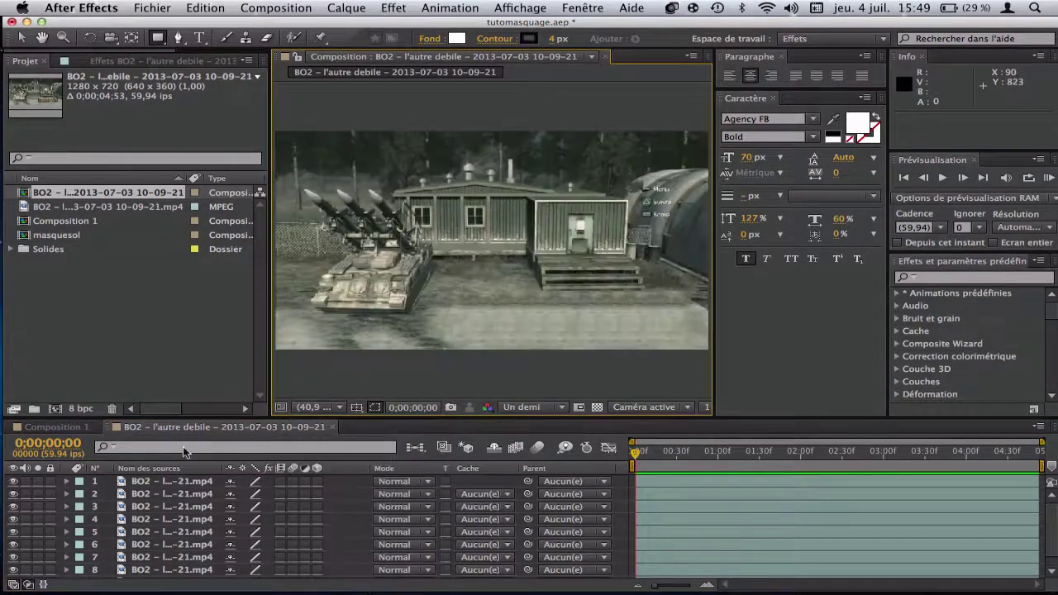
# Step: Precompose the eight ground patch layers into a new composition named masquesol1, transferring all attributes
pyautogui.click(169, 485)
pyautogui.scroll(-1, 181, 519)
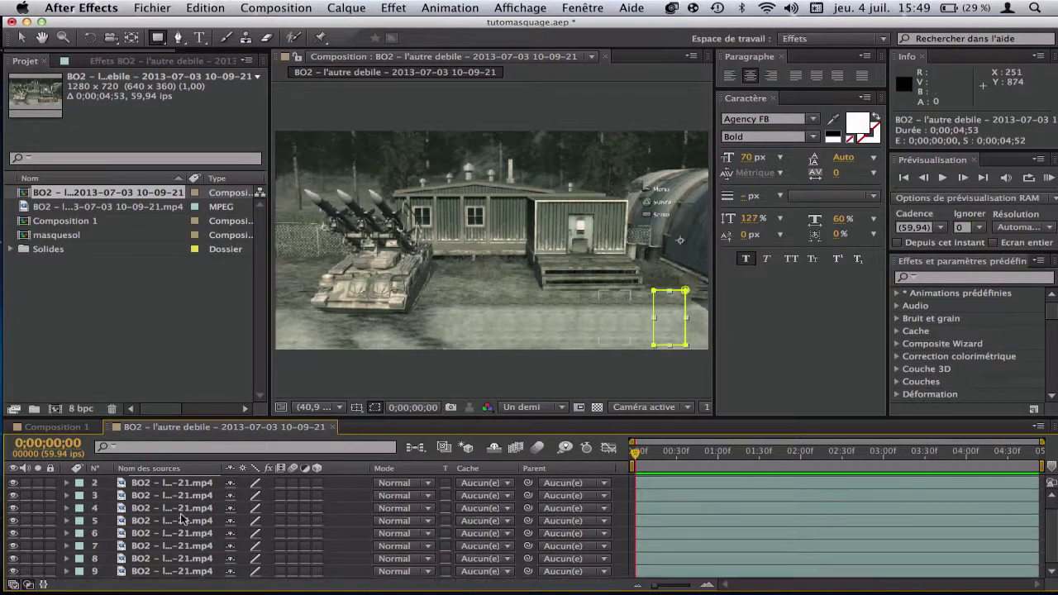
pyautogui.keyDown('shift'); pyautogui.click(179, 559); pyautogui.keyUp('shift')
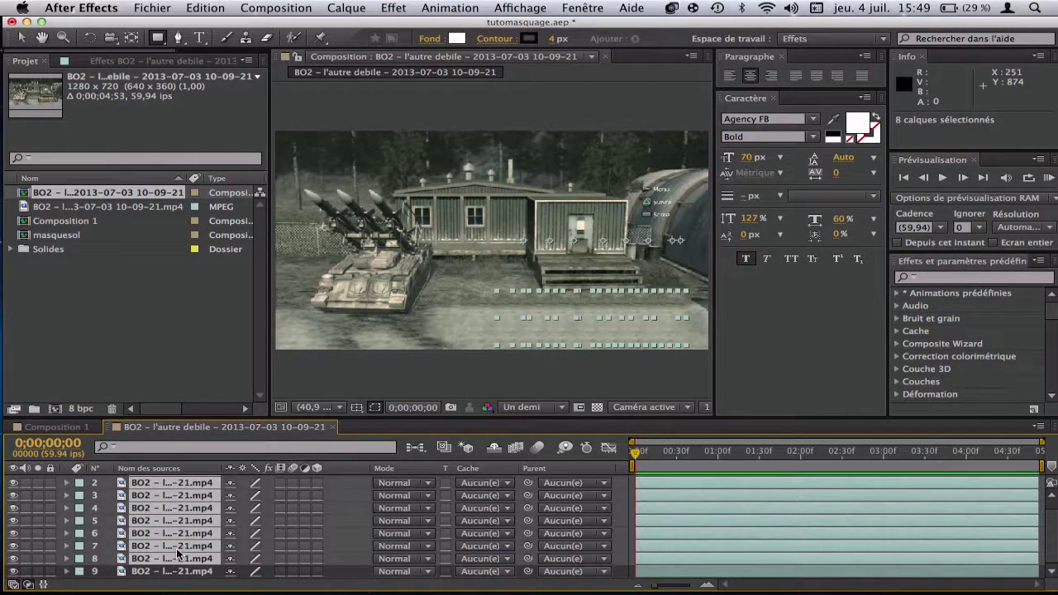
pyautogui.press('super+shift+c')
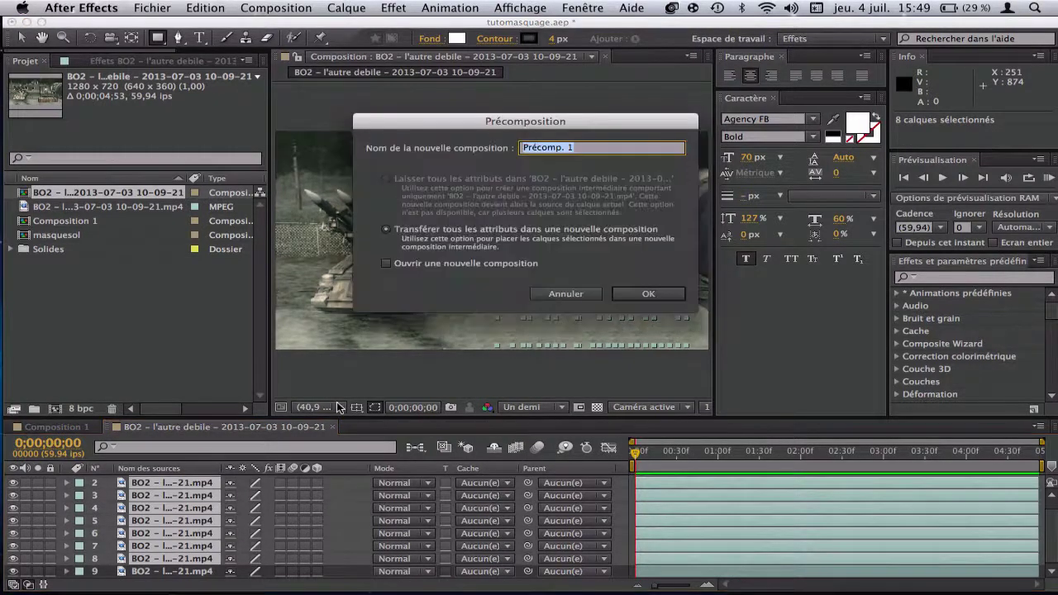
pyautogui.click(422, 236)
pyautogui.click(593, 146)
pyautogui.write('masque')
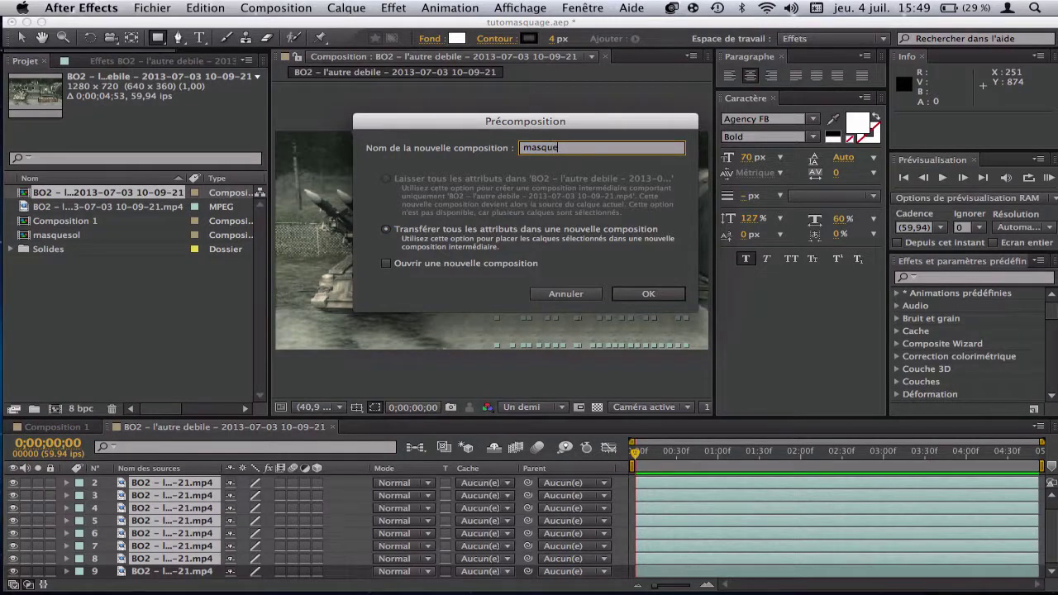
pyautogui.write('sol1')
pyautogui.press('Return')
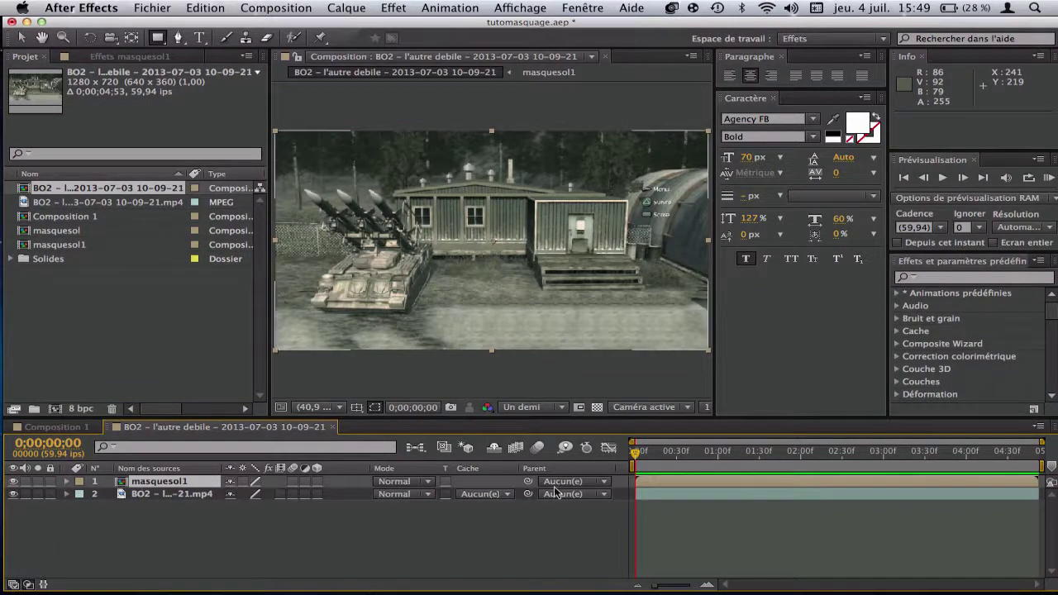
# Step: Preview the composition to check the ground cover over time and return to the first frame
pyautogui.click(667, 454)
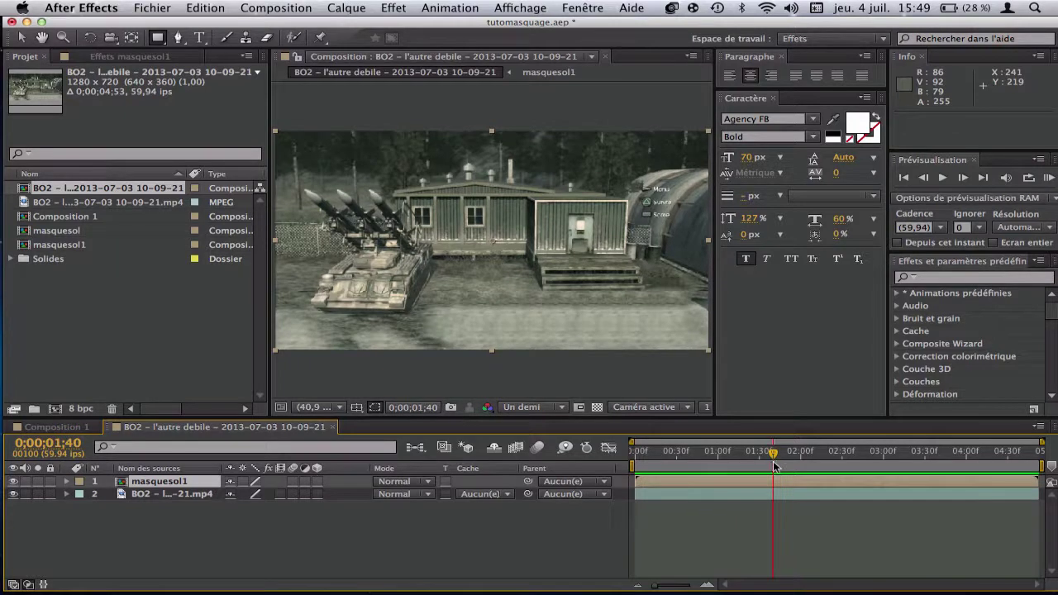
pyautogui.press('KP_0')
pyautogui.moveTo(776, 454); pyautogui.dragTo(633, 456)
# Step: Duplicate the base video layer and place the copy above masquesol1 in the layer stack
pyautogui.click(653, 495)
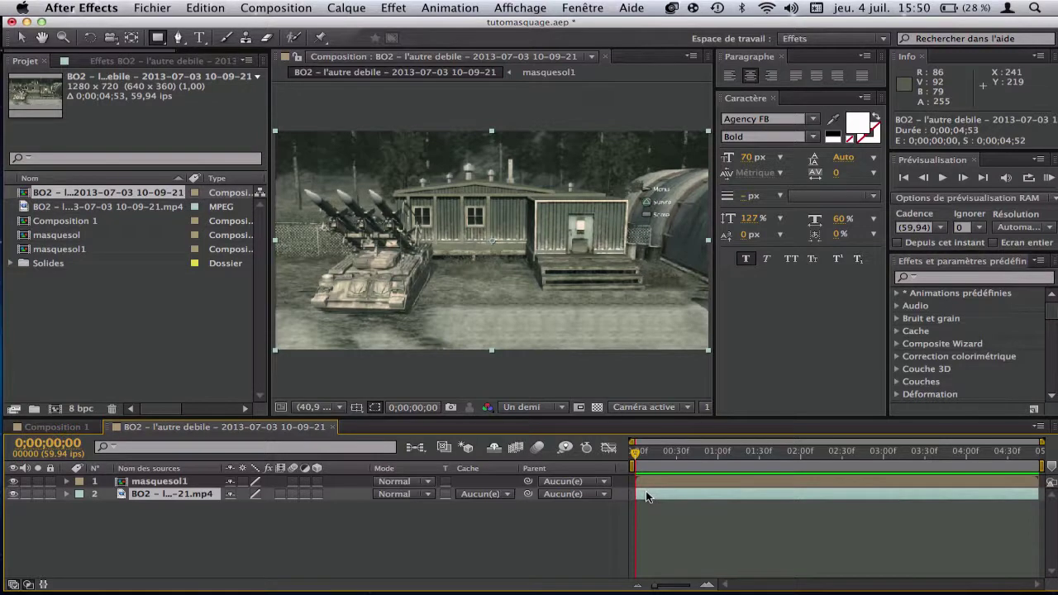
pyautogui.press('super+d')
pyautogui.moveTo(162, 495); pyautogui.dragTo(165, 481)
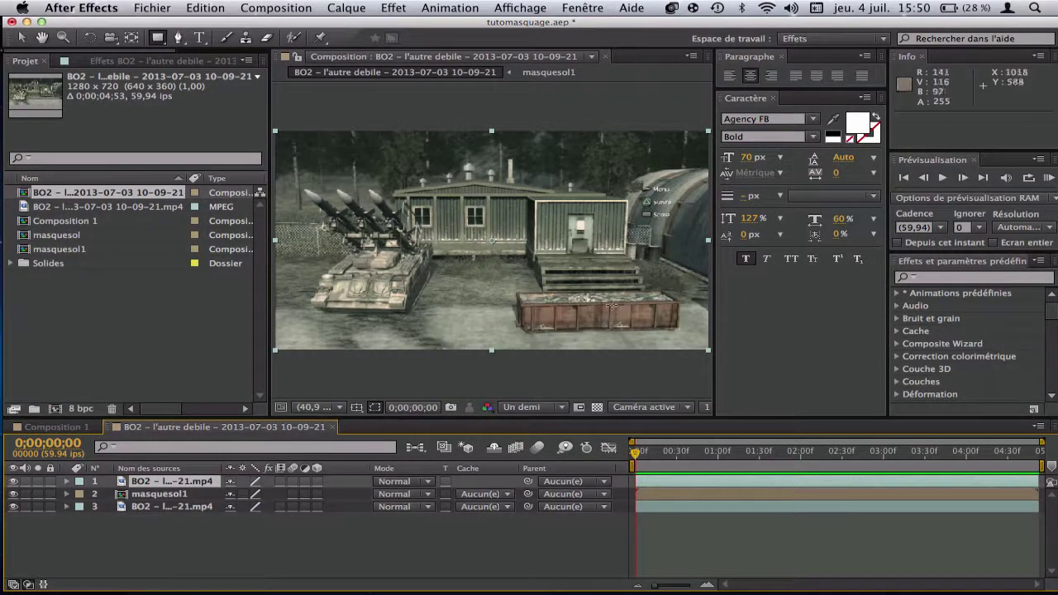
# Step: Trace a closed Pen tool mask tightly around the red container on the top video layer
pyautogui.click(22, 38)
pyautogui.click(43, 40)
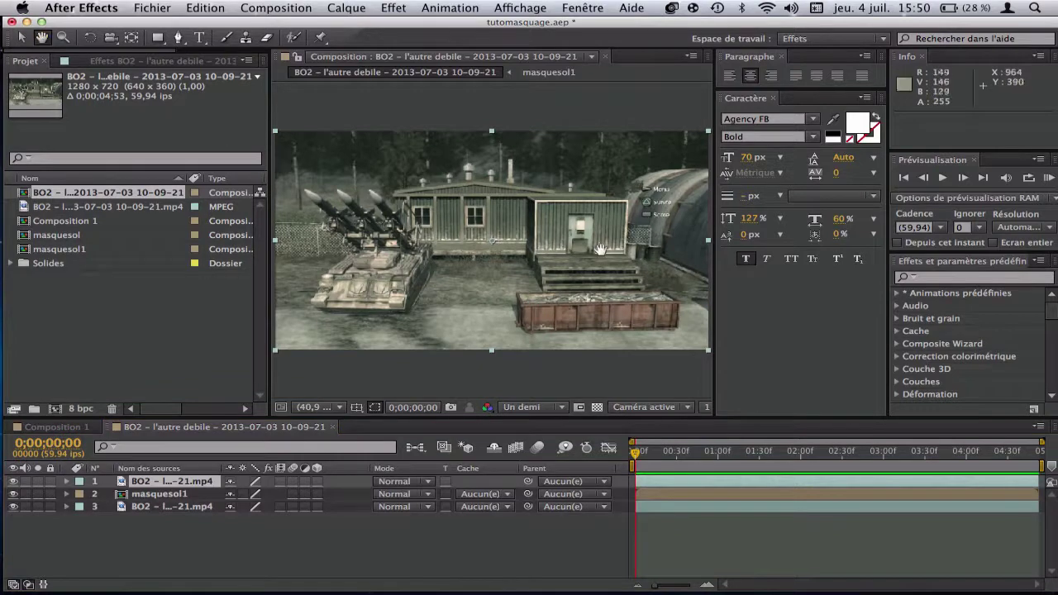
pyautogui.scroll(1, 557, 280)
pyautogui.moveTo(558, 280); pyautogui.dragTo(464, 203)
pyautogui.scroll(3, 430, 199)
pyautogui.scroll(-1, 432, 213)
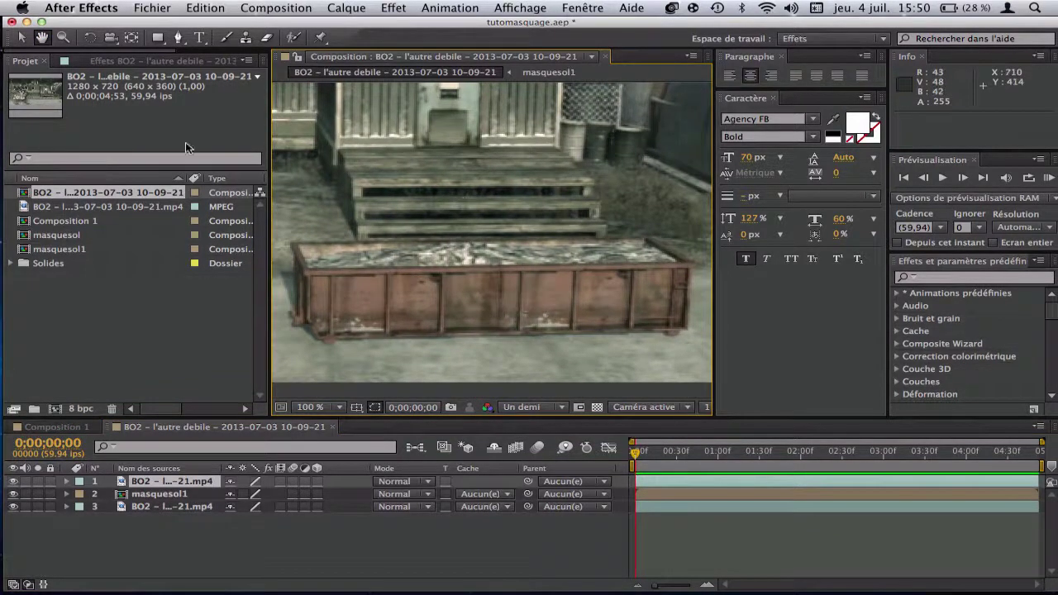
pyautogui.click(178, 37)
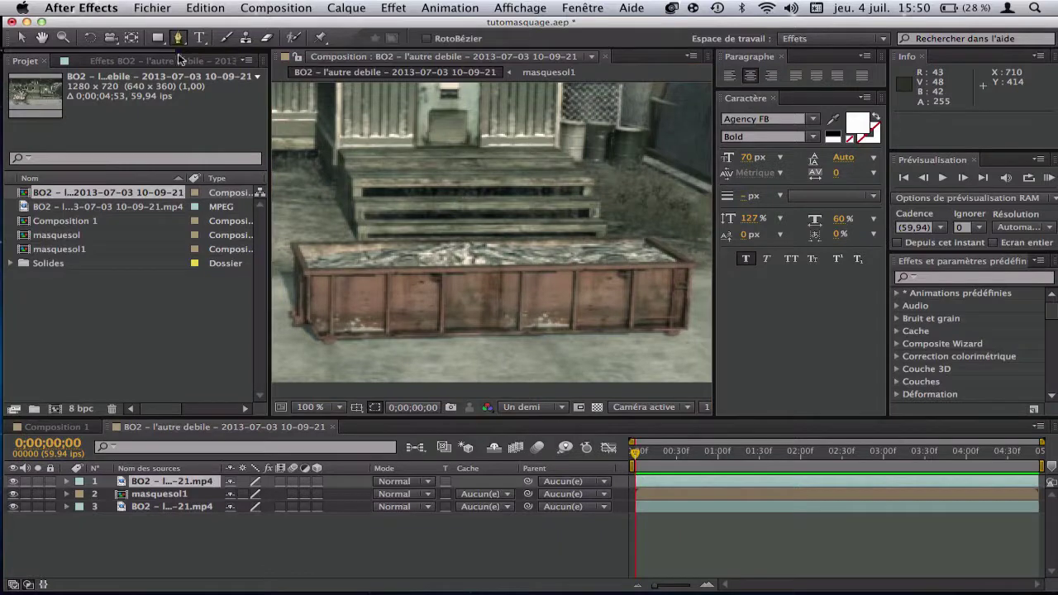
pyautogui.click(288, 241)
pyautogui.click(291, 253)
pyautogui.click(292, 264)
pyautogui.click(290, 292)
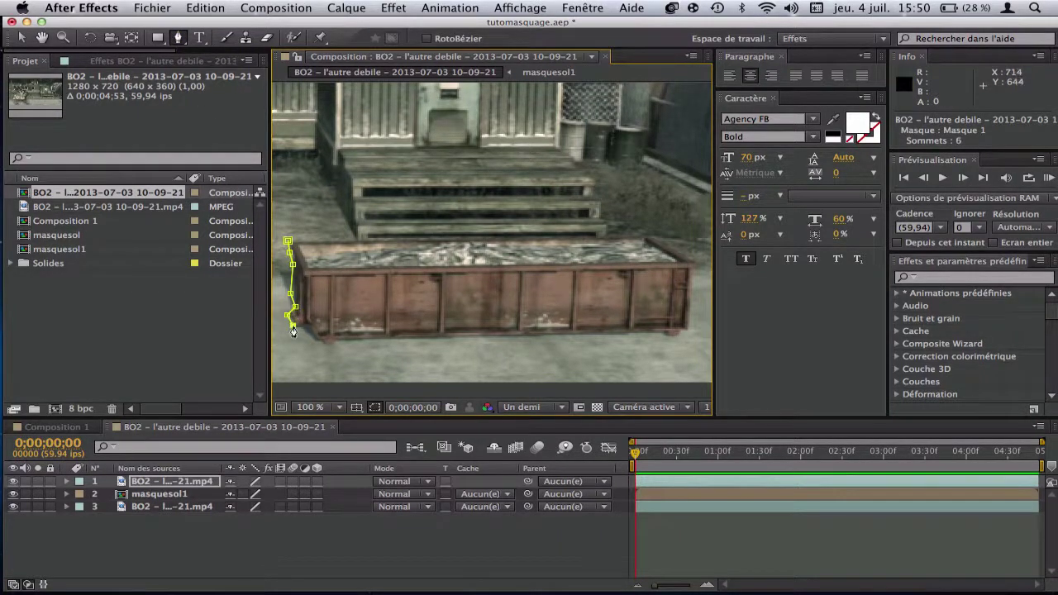
pyautogui.click(308, 325)
pyautogui.click(326, 347)
pyautogui.click(361, 339)
pyautogui.click(477, 337)
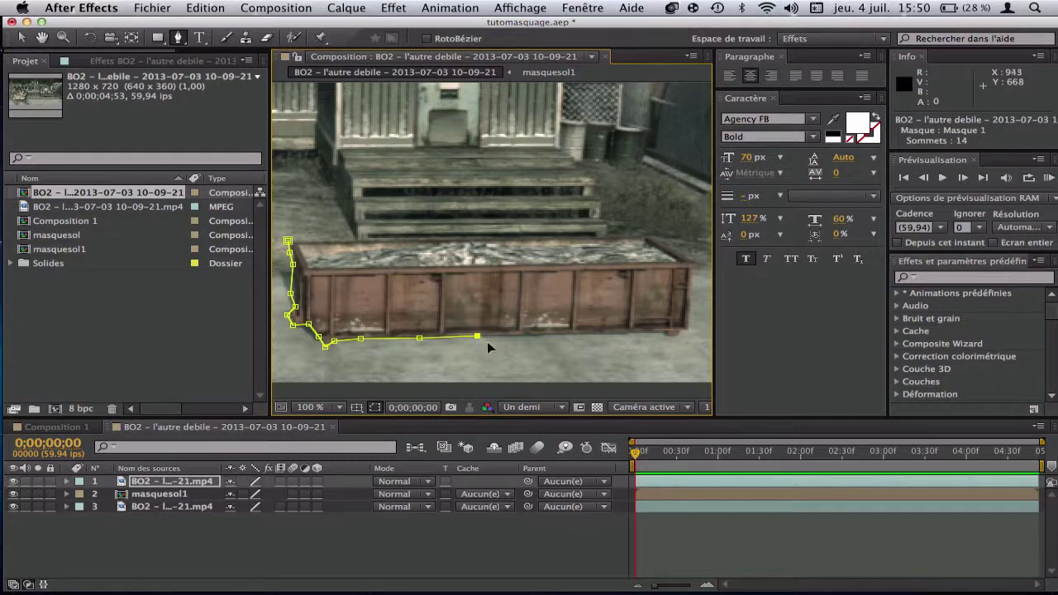
pyautogui.click(543, 337)
pyautogui.click(630, 334)
pyautogui.click(665, 332)
pyautogui.click(676, 336)
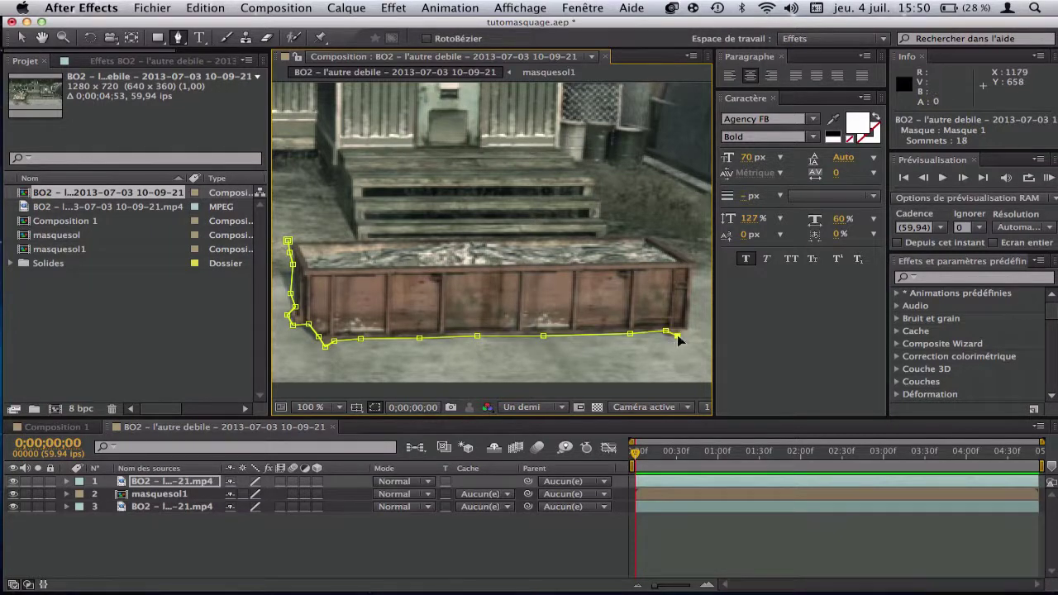
pyautogui.click(692, 284)
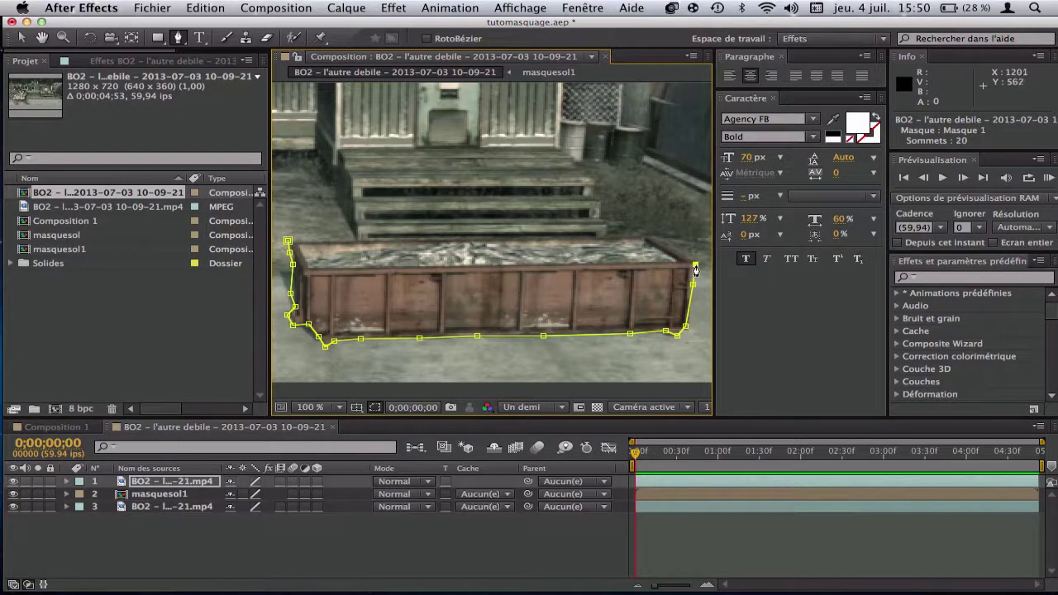
pyautogui.click(650, 238)
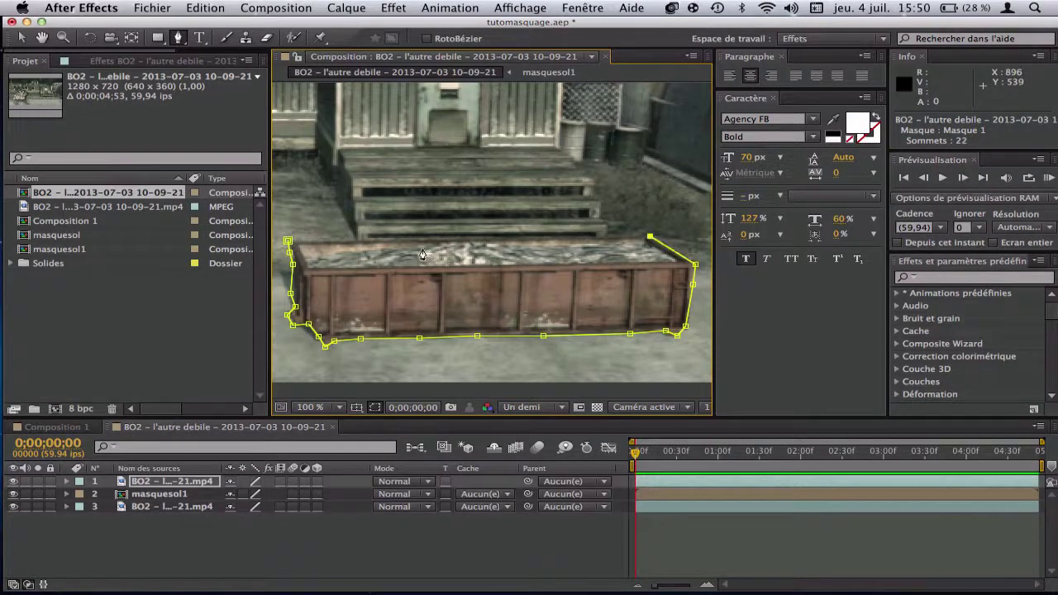
pyautogui.click(287, 239)
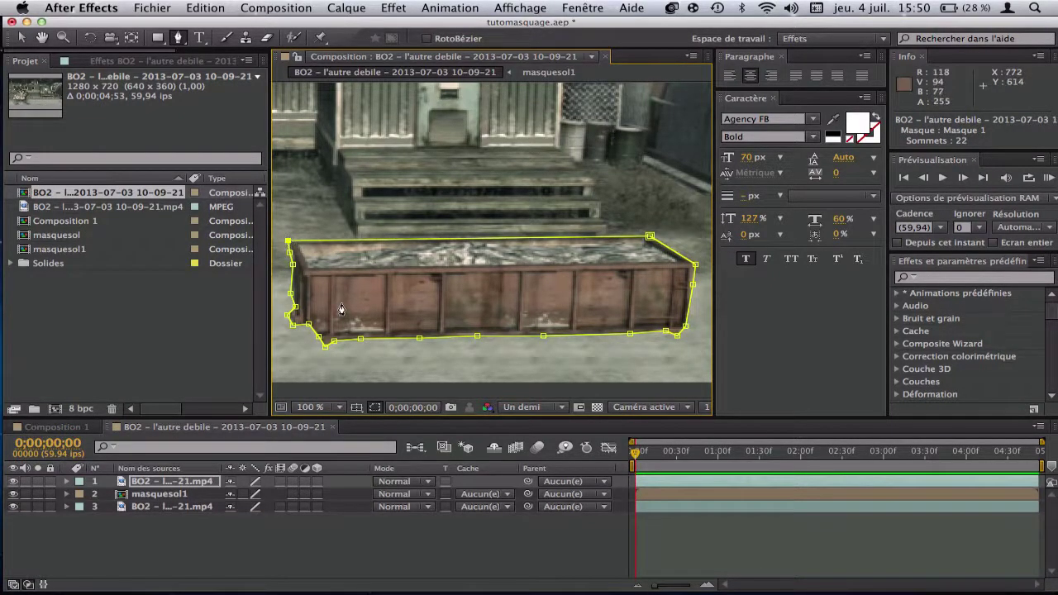
# Step: Set the feather of the container mask on the top video layer to 7 pixels
pyautogui.press(',')
pyautogui.press(',')
pyautogui.click(145, 545)
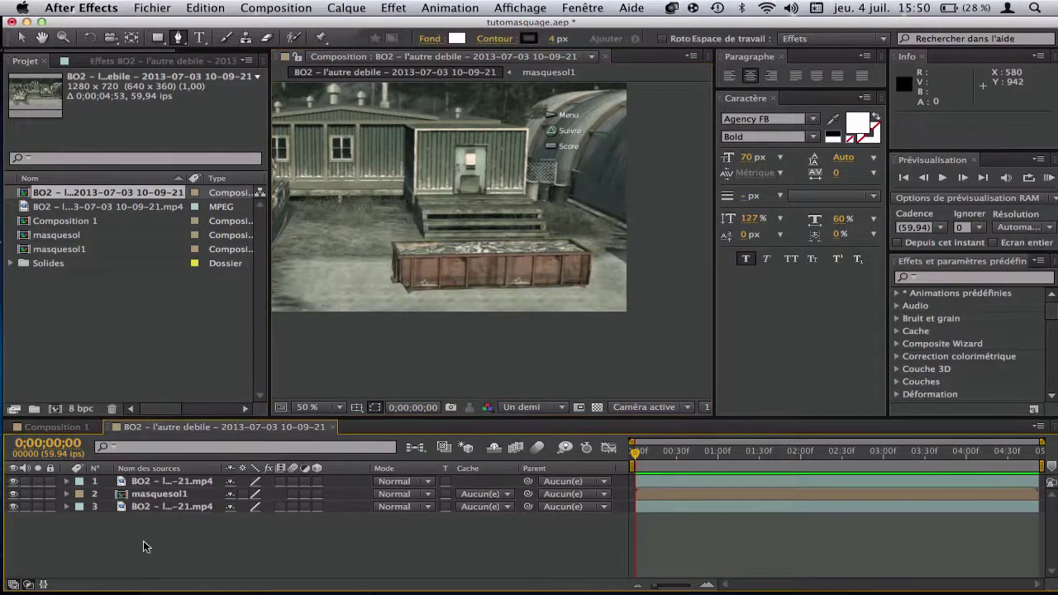
pyautogui.click(162, 481)
pyautogui.press('m')
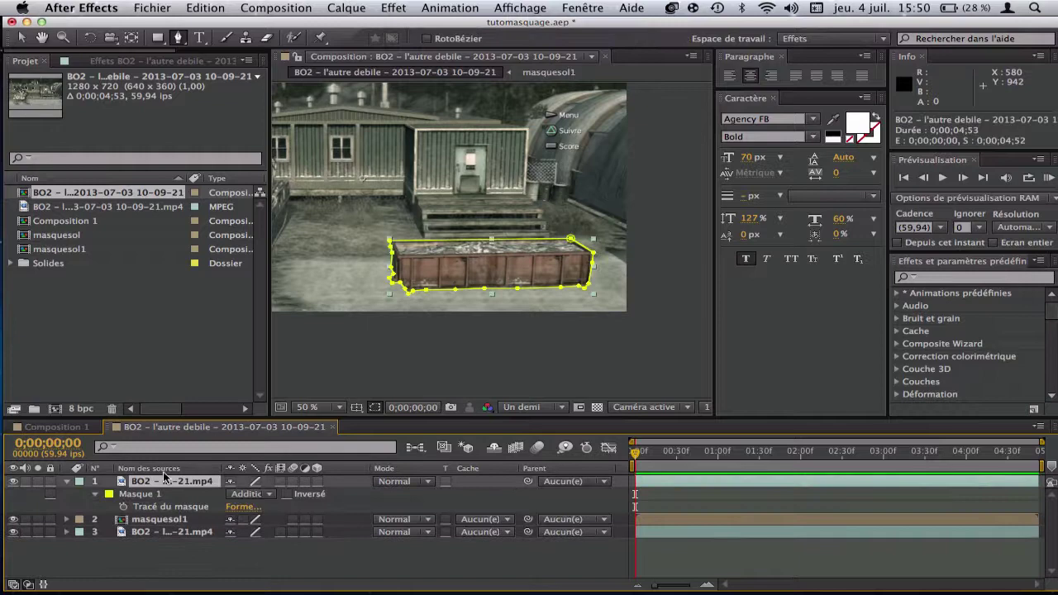
pyautogui.click(98, 494)
pyautogui.click(97, 494)
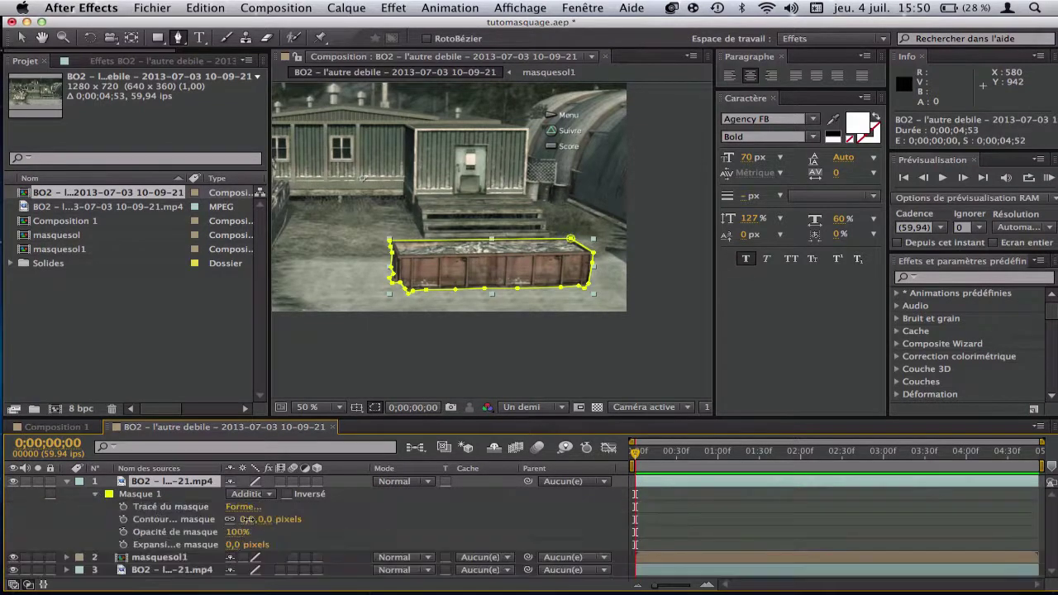
pyautogui.click(248, 519)
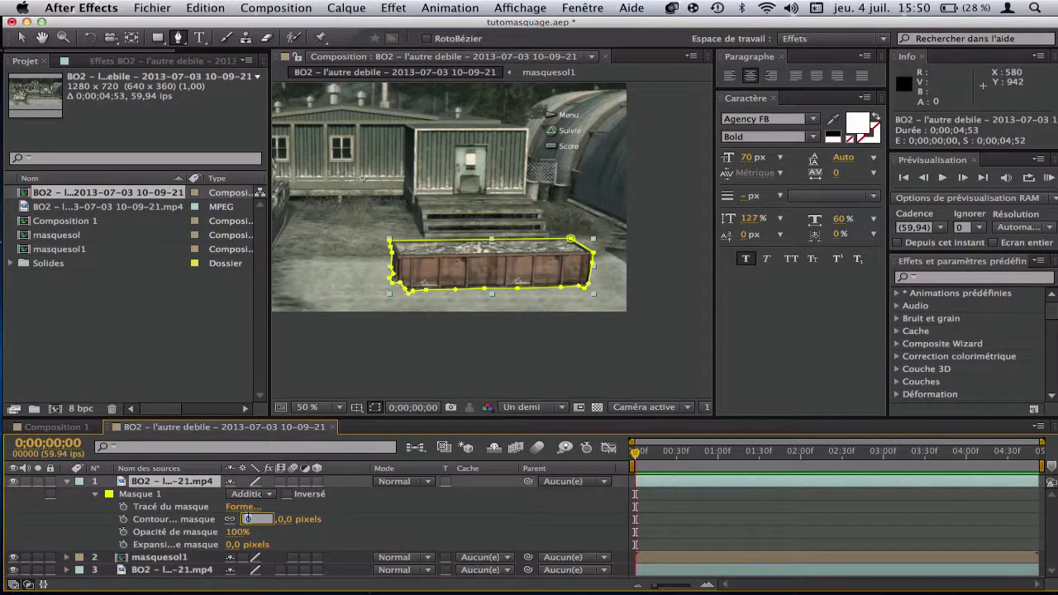
pyautogui.write('7')
pyautogui.press('Return')
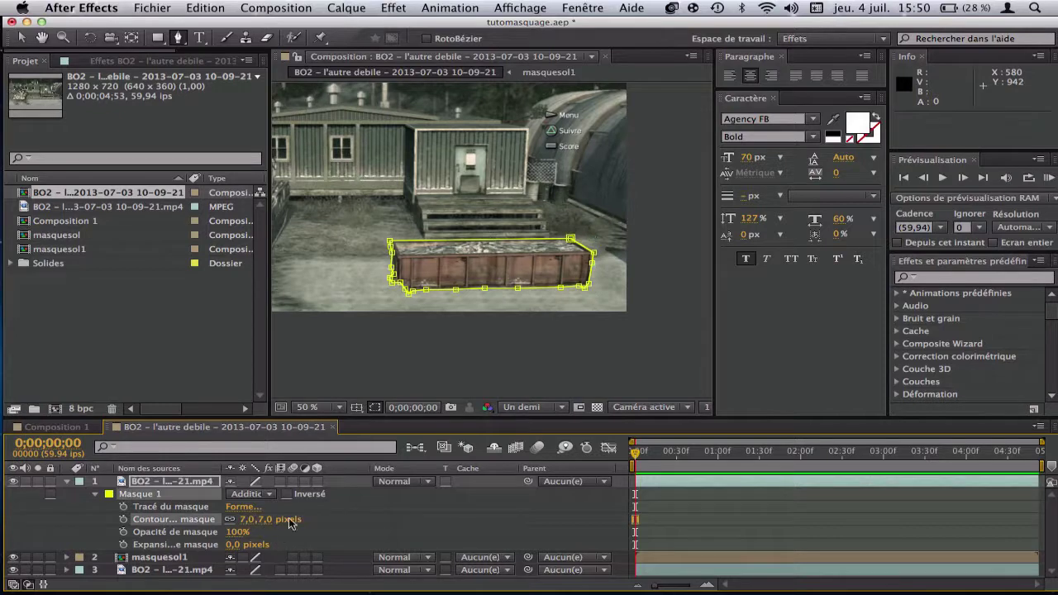
pyautogui.click(358, 533)
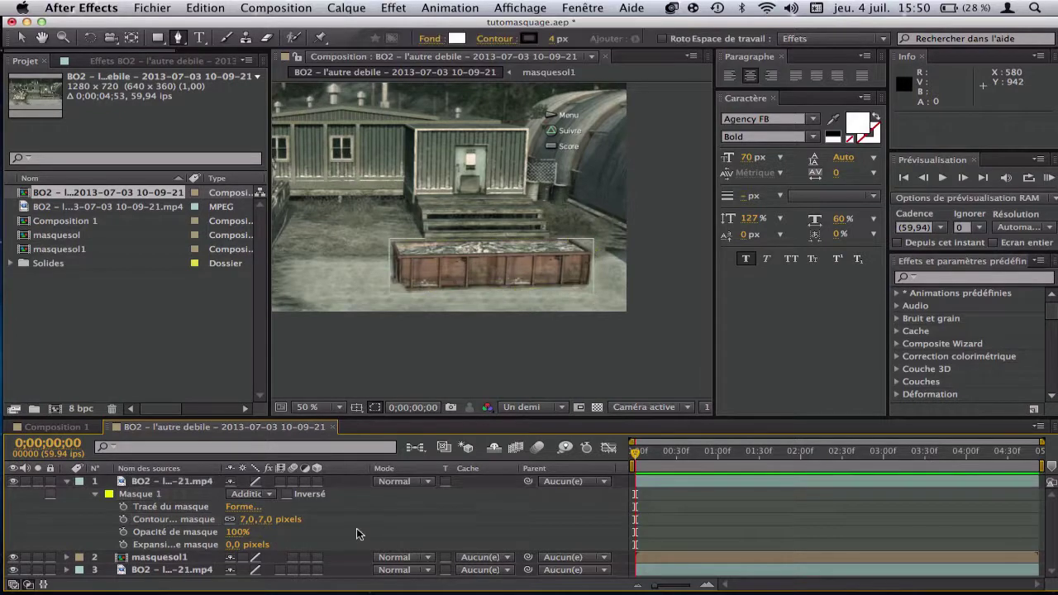
pyautogui.click(66, 482)
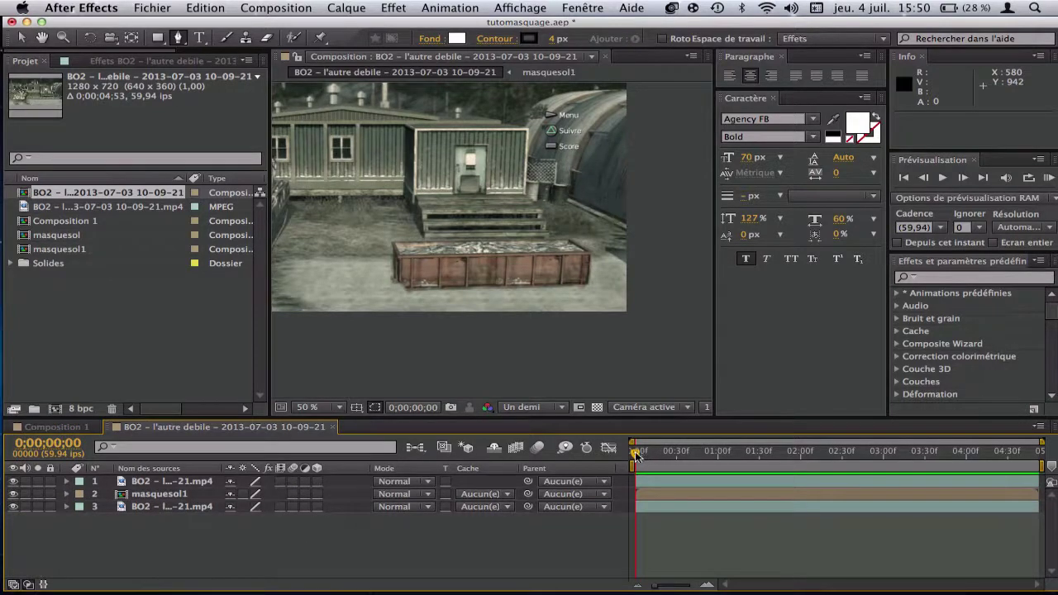
# Step: Solo the masked container layer and masquesol1 in turn to check what each contributes, then restore all layers
pyautogui.moveTo(635, 454); pyautogui.dragTo(570, 456)
pyautogui.click(38, 481)
pyautogui.click(38, 482)
pyautogui.click(36, 494)
pyautogui.click(36, 494)
pyautogui.click(36, 495)
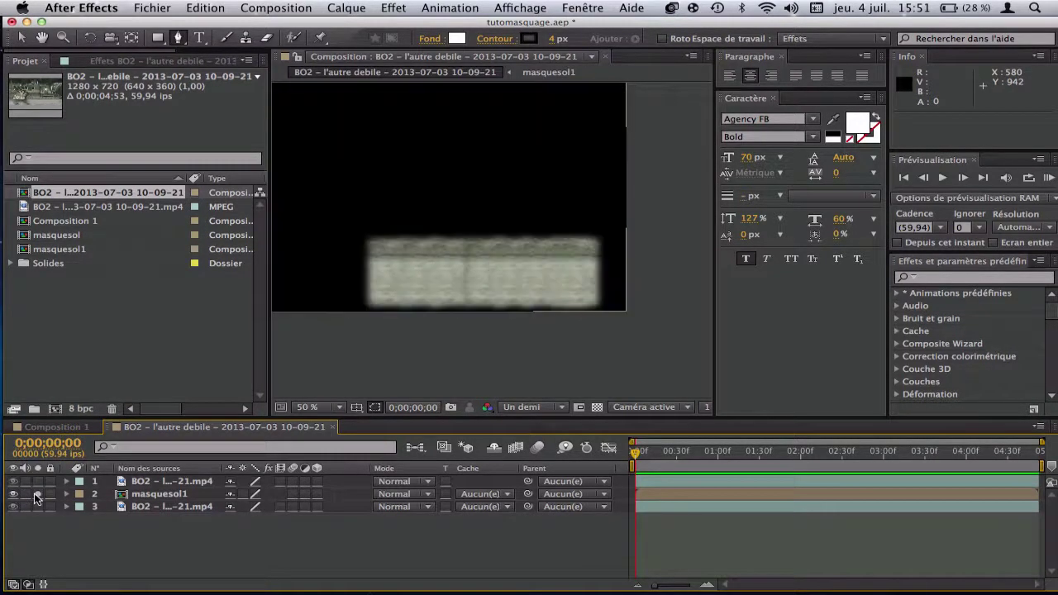
pyautogui.click(36, 495)
pyautogui.click(36, 494)
pyautogui.click(36, 495)
pyautogui.click(36, 494)
pyautogui.click(37, 494)
pyautogui.click(36, 494)
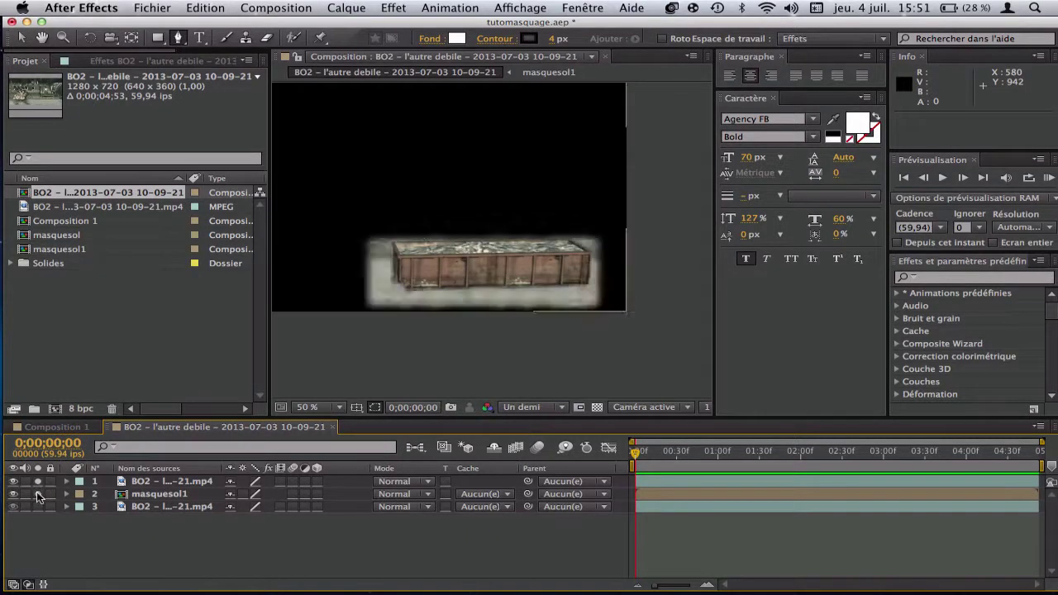
pyautogui.click(37, 485)
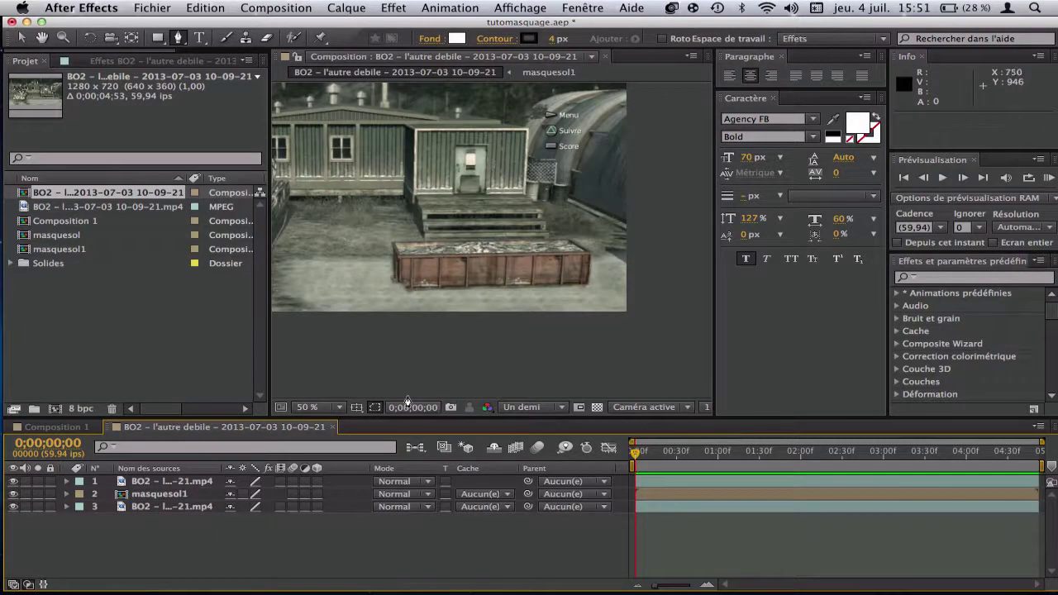
# Step: Move the anchor point of the masked container layer to the centre of the container
pyautogui.click(328, 407)
pyautogui.click(322, 353)
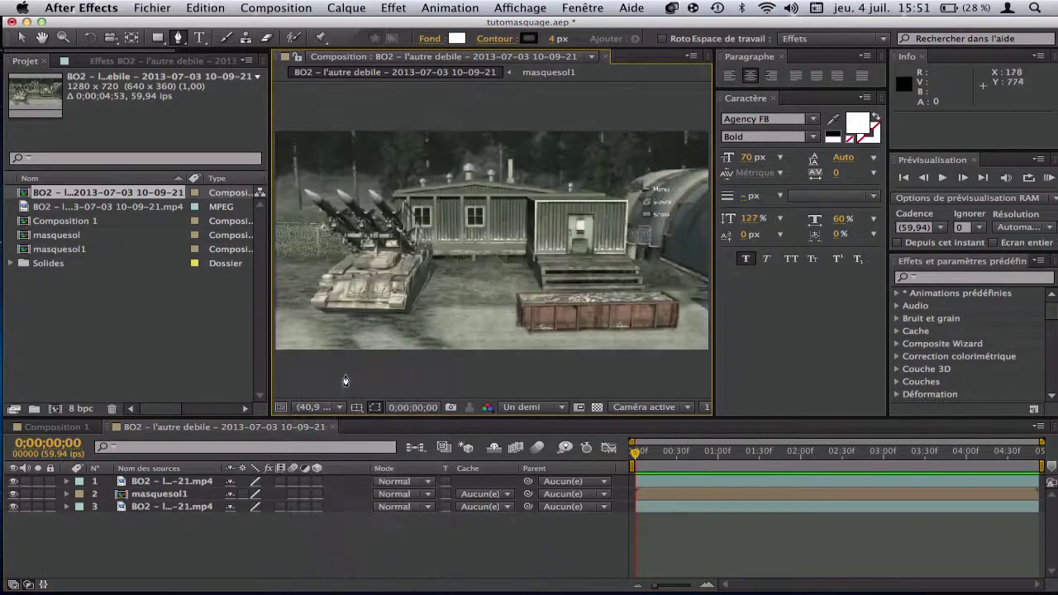
pyautogui.click(655, 481)
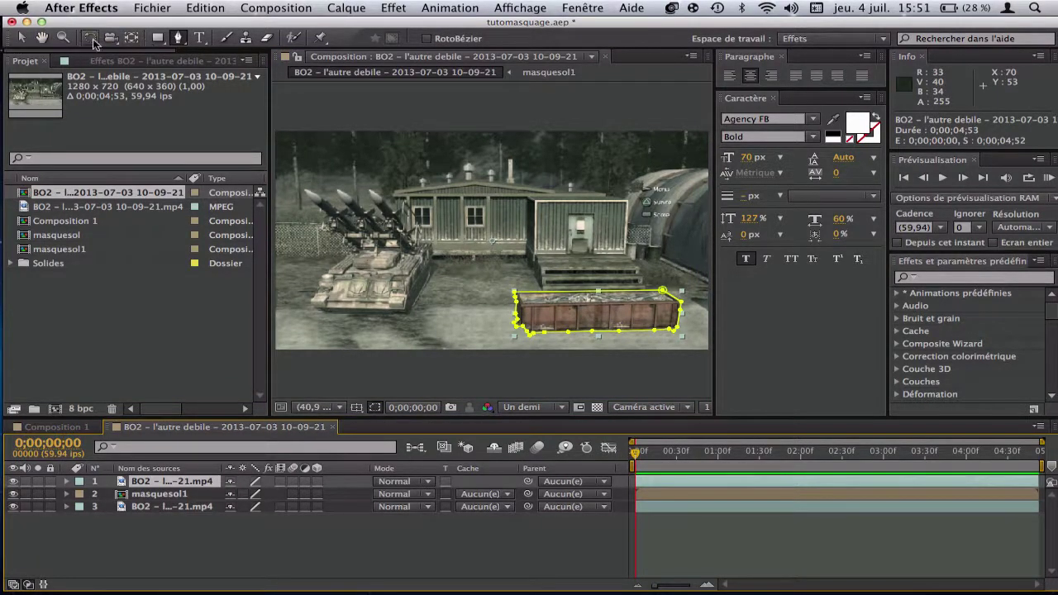
pyautogui.click(131, 38)
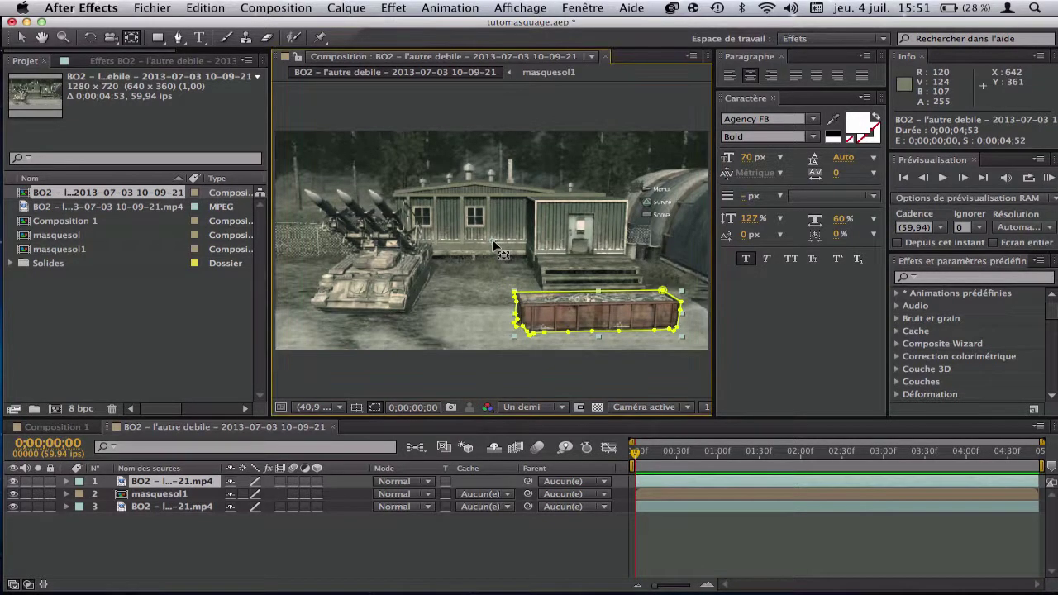
pyautogui.click(131, 42)
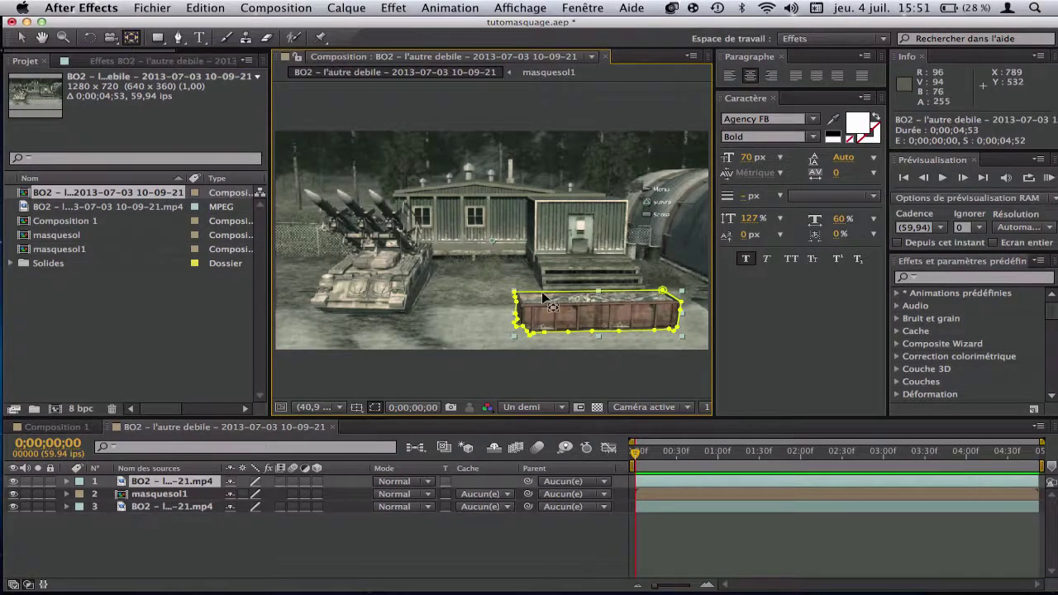
pyautogui.moveTo(494, 242); pyautogui.dragTo(597, 313)
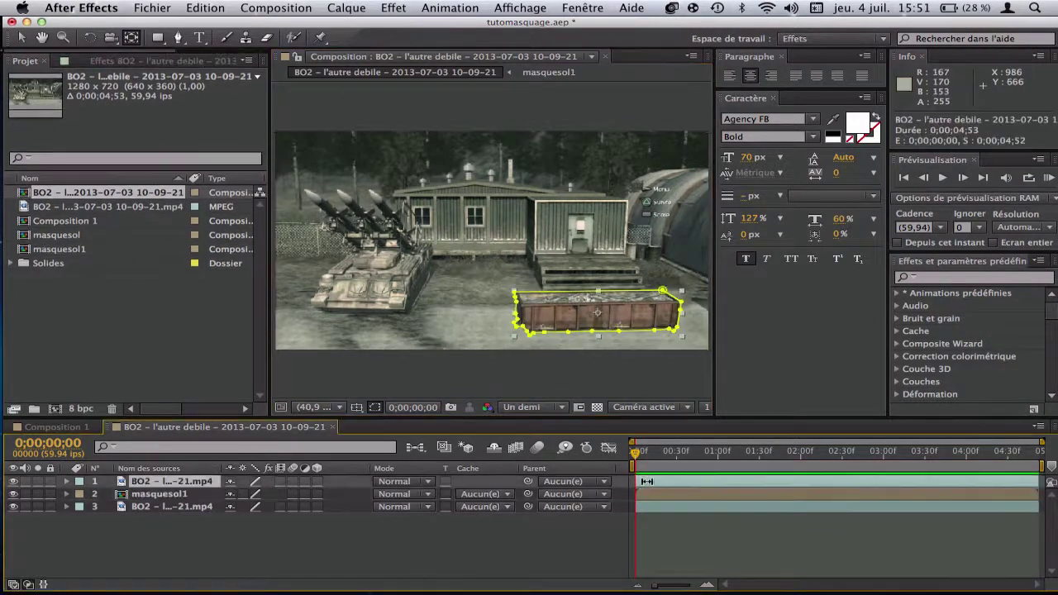
pyautogui.click(21, 38)
# Step: Animate the container rising with Position keyframes at 0;00;00;00 and 0;00;02;08, setting the second to 952,7, 342,9
pyautogui.press('p')
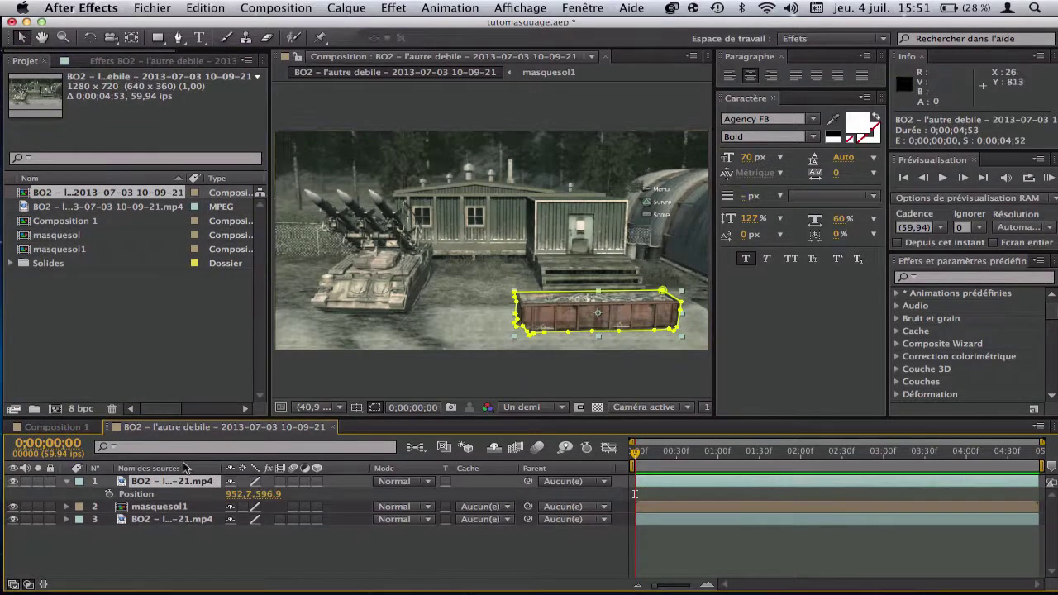
pyautogui.click(109, 493)
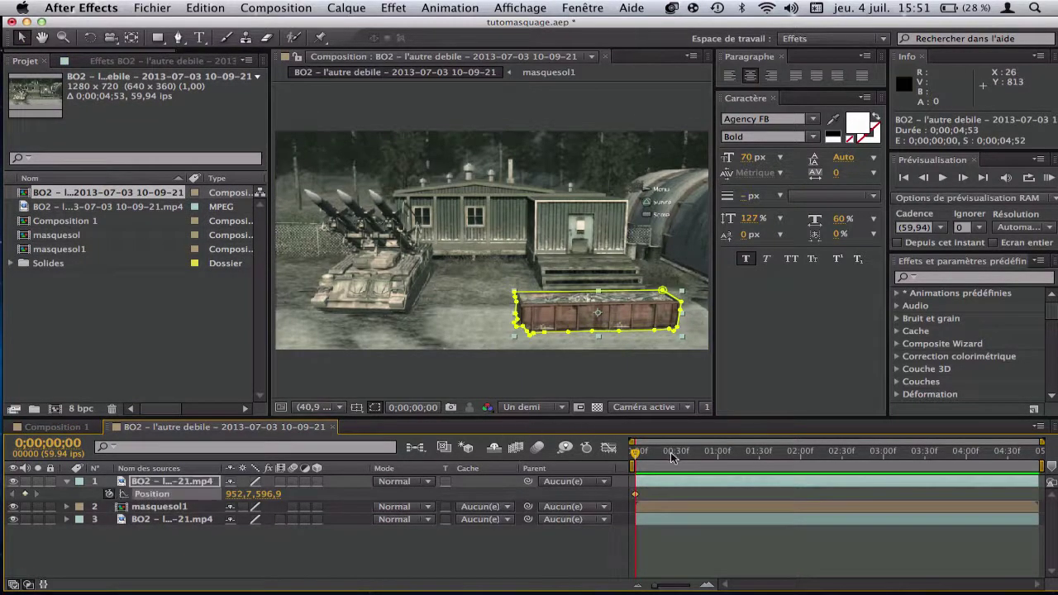
pyautogui.moveTo(799, 453); pyautogui.dragTo(812, 459)
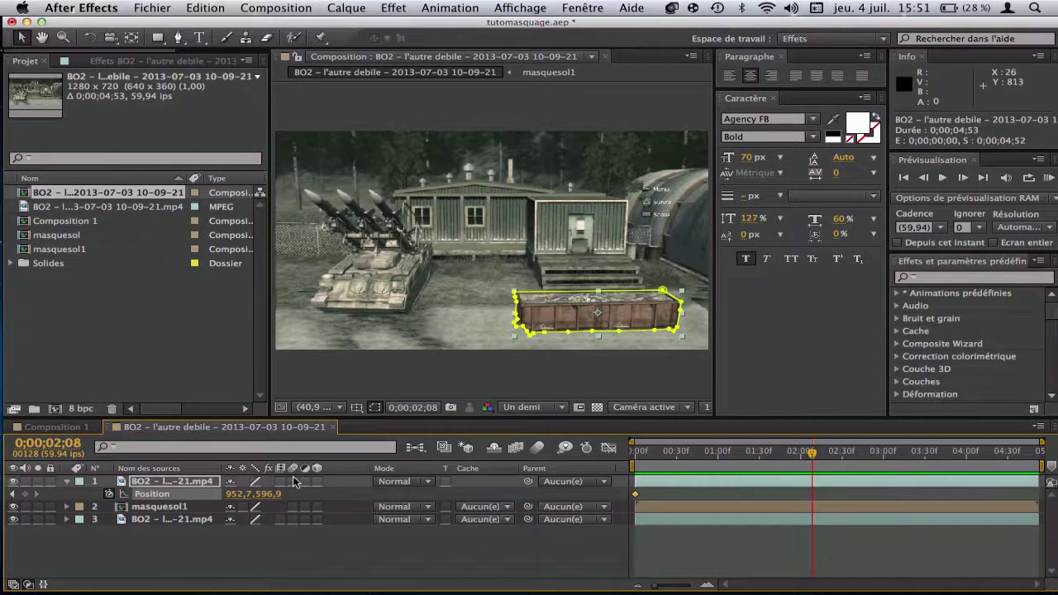
pyautogui.moveTo(266, 493); pyautogui.dragTo(319, 439)
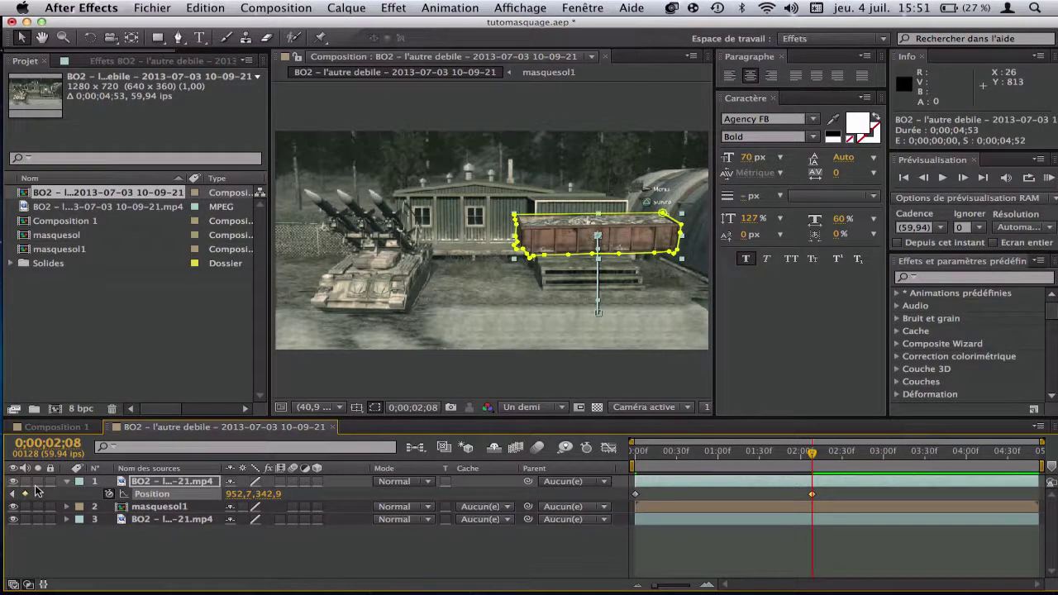
# Step: Add Rotation keyframes to the container at 0;00;00;00 and, with -6°, at 0;00;02;08, and preview the motion
pyautogui.hotkey('shift', 'r')
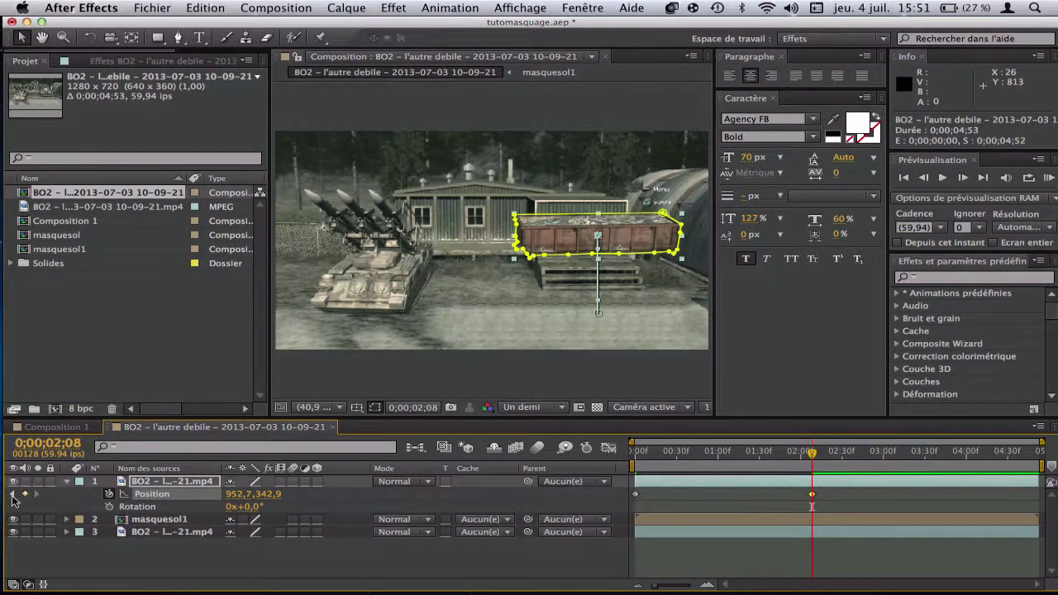
pyautogui.click(12, 495)
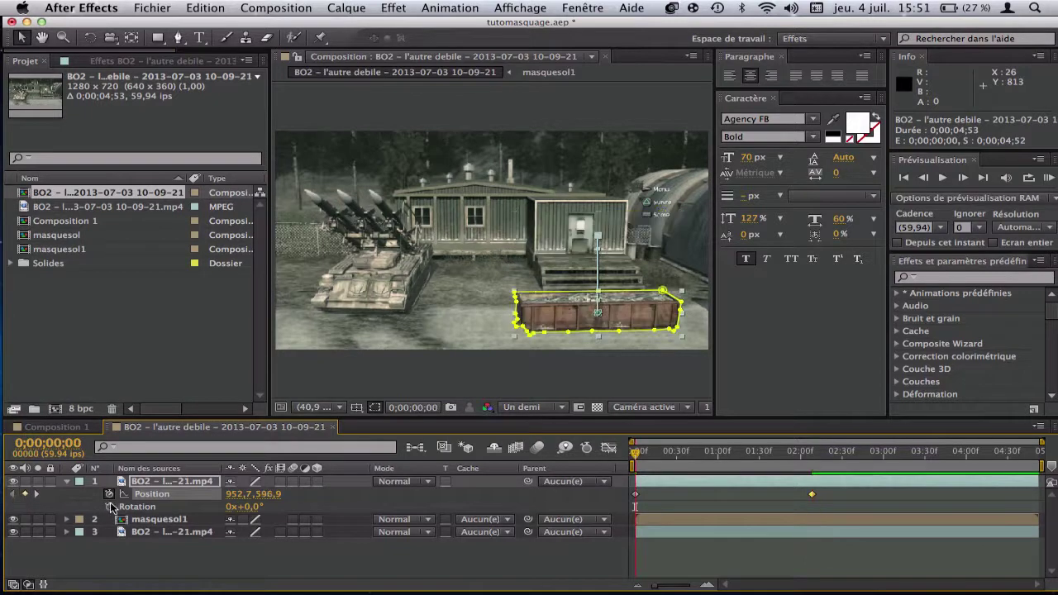
pyautogui.click(108, 506)
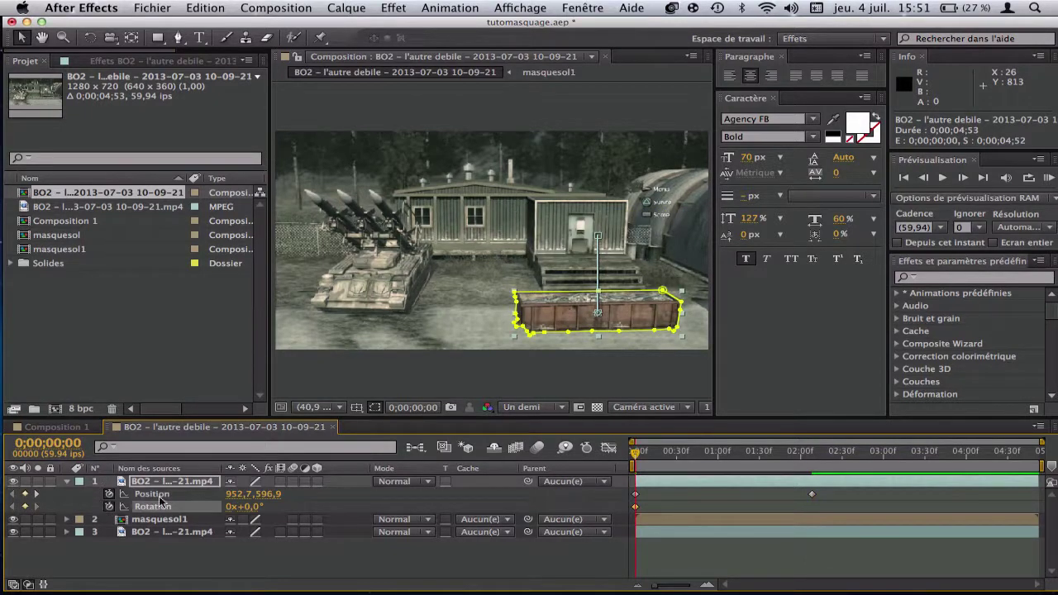
pyautogui.click(38, 495)
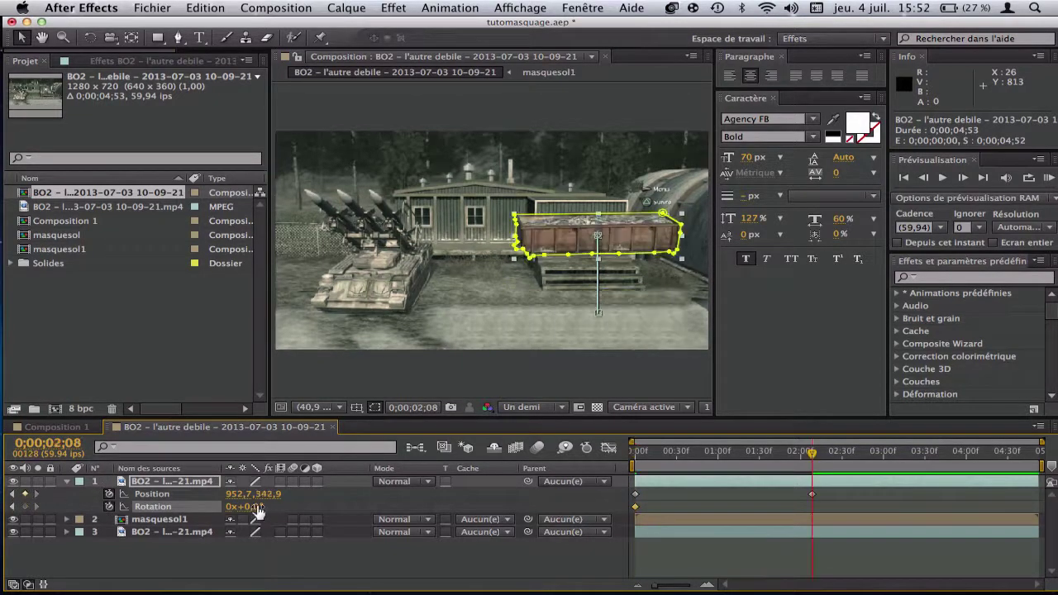
pyautogui.moveTo(248, 507); pyautogui.dragTo(250, 507)
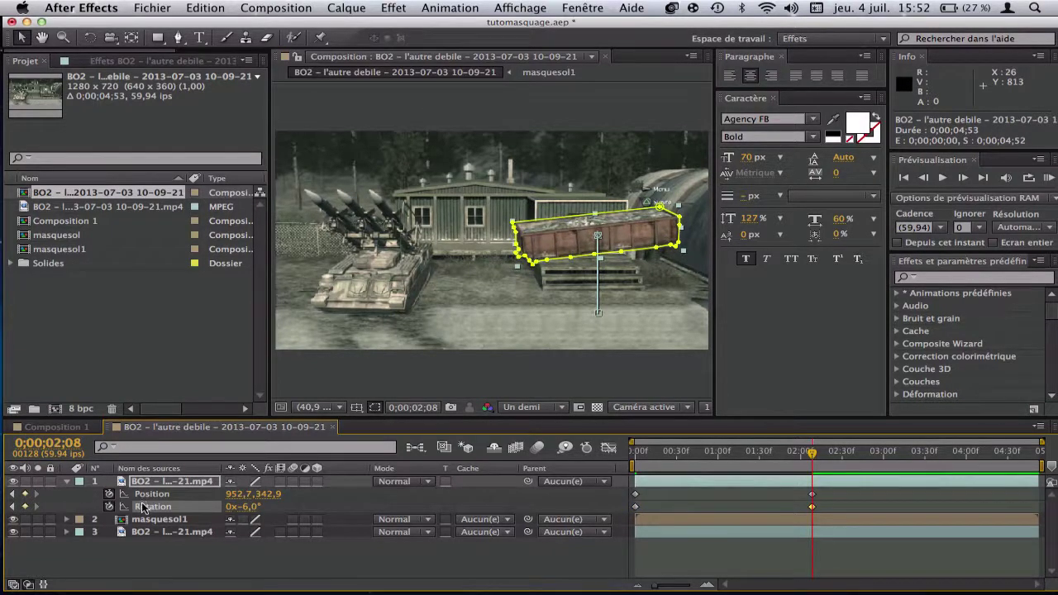
pyautogui.click(765, 455)
pyautogui.press('KP_0')
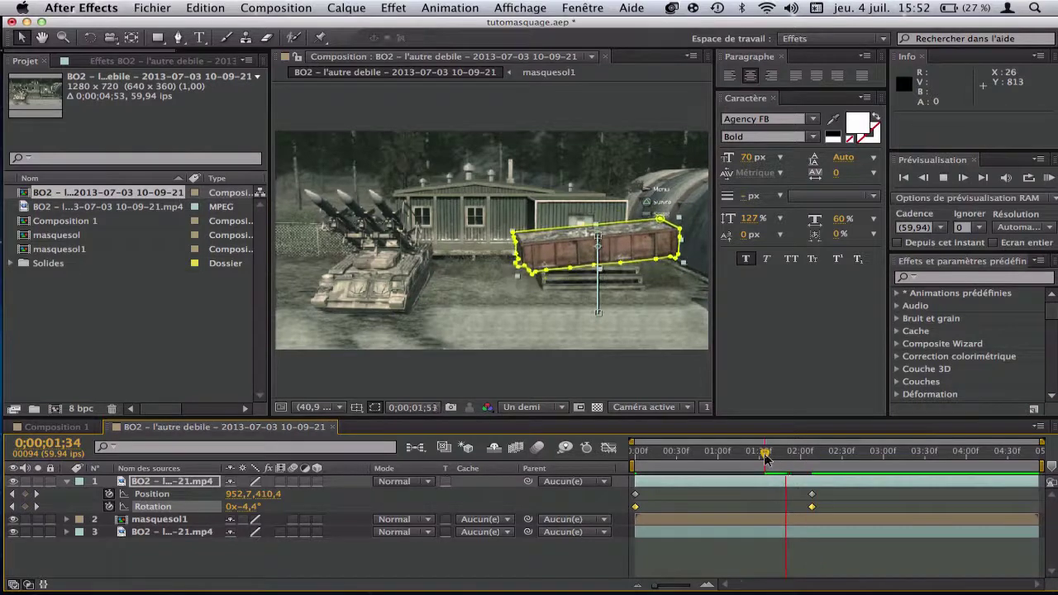
pyautogui.click(804, 481)
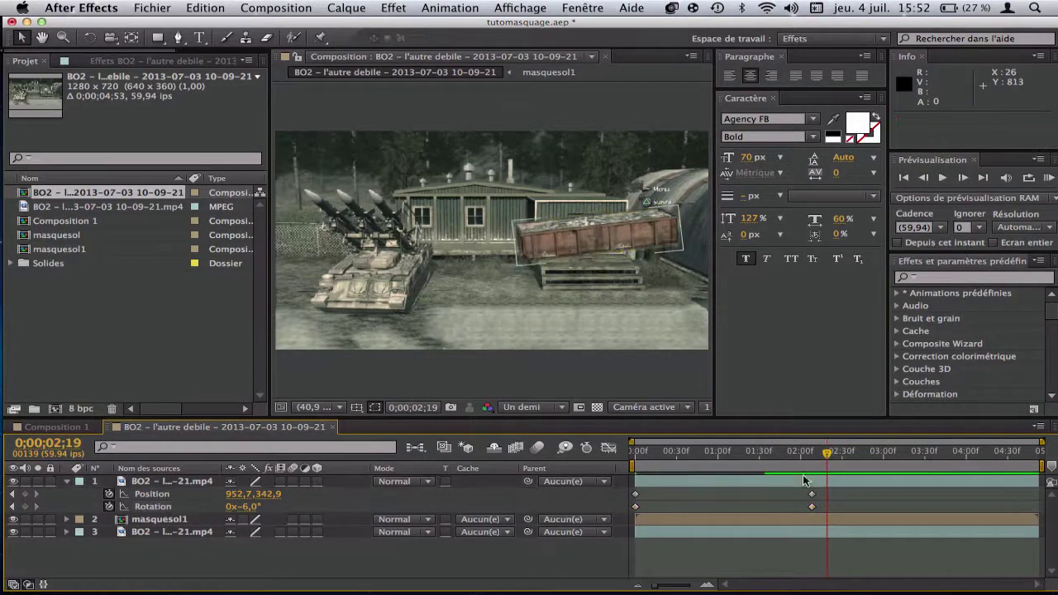
# Step: Apply Lissage de vitesse to the Position and Rotation keyframes at 0;00;02;08 and preview the eased lift
pyautogui.rightClick(812, 499)
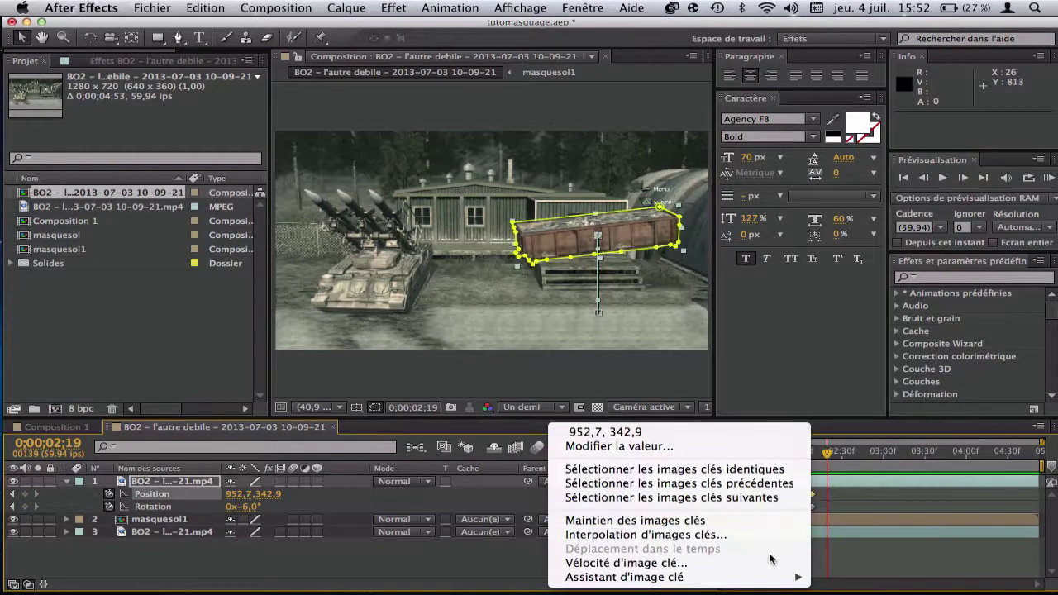
pyautogui.moveTo(777, 576)
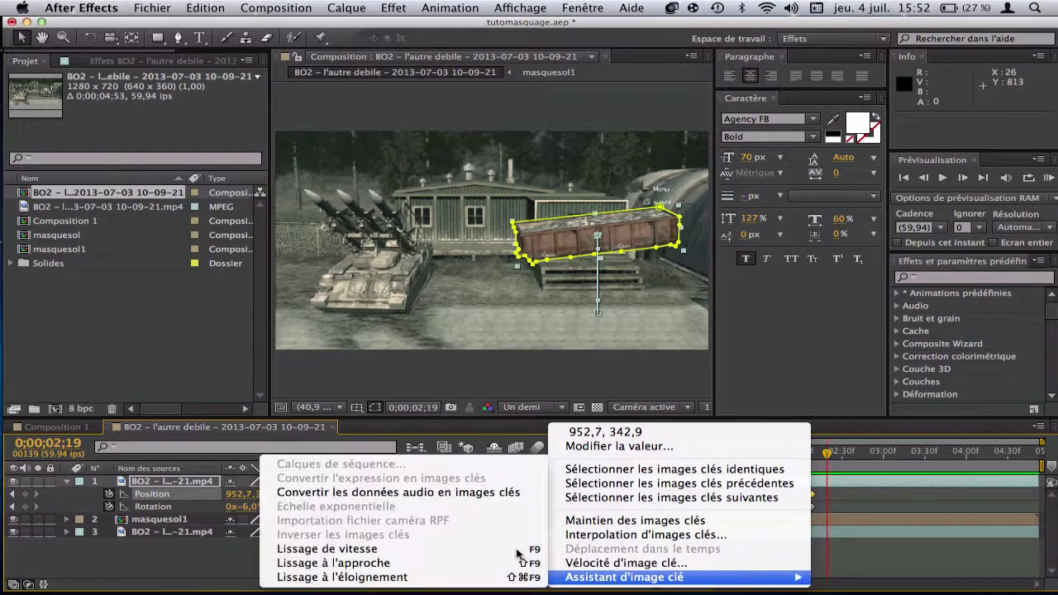
pyautogui.click(438, 548)
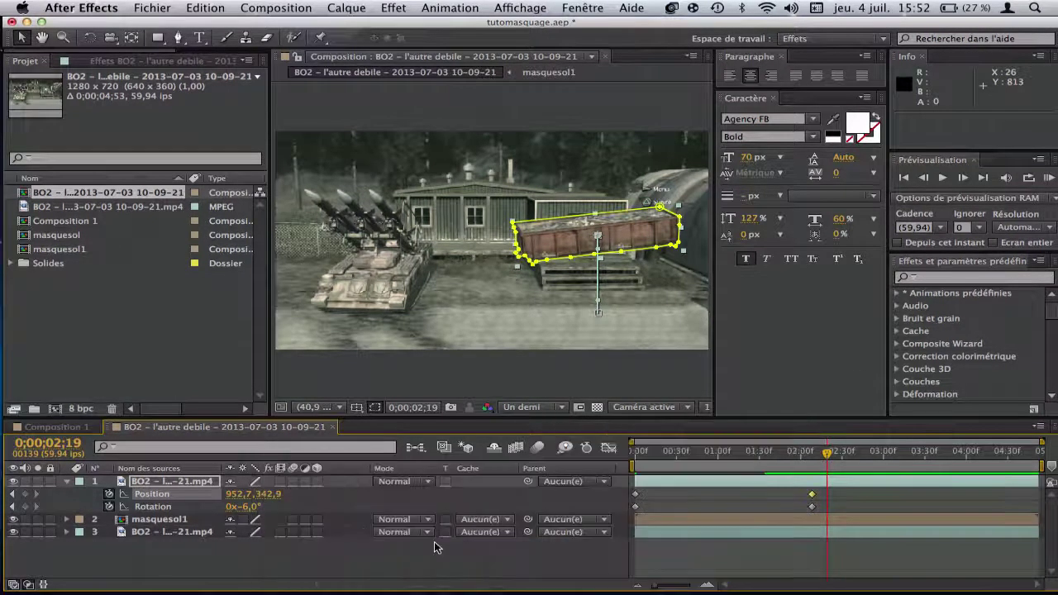
pyautogui.rightClick(809, 506)
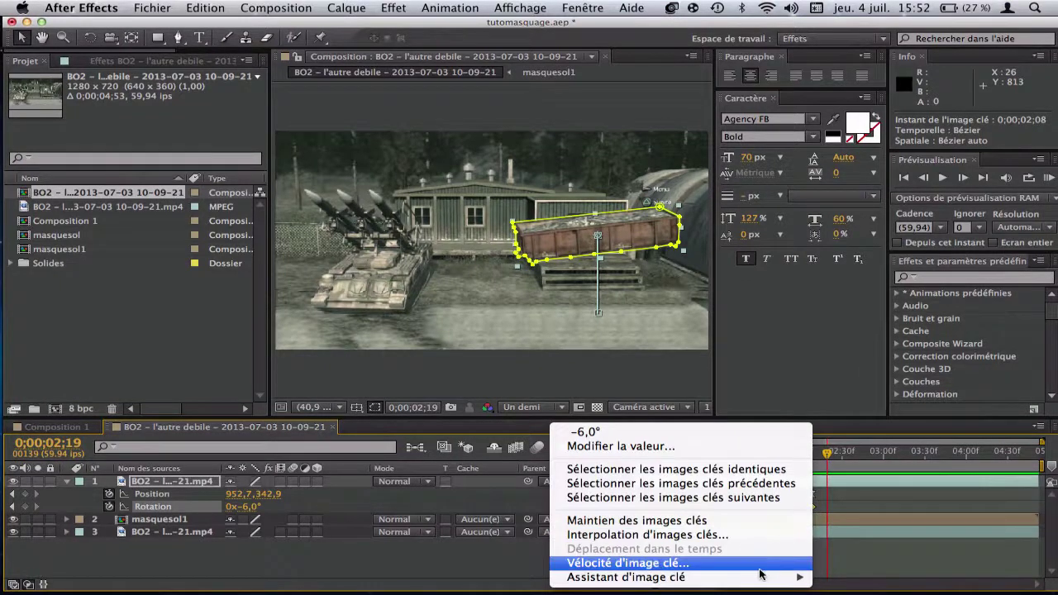
pyautogui.click(814, 505)
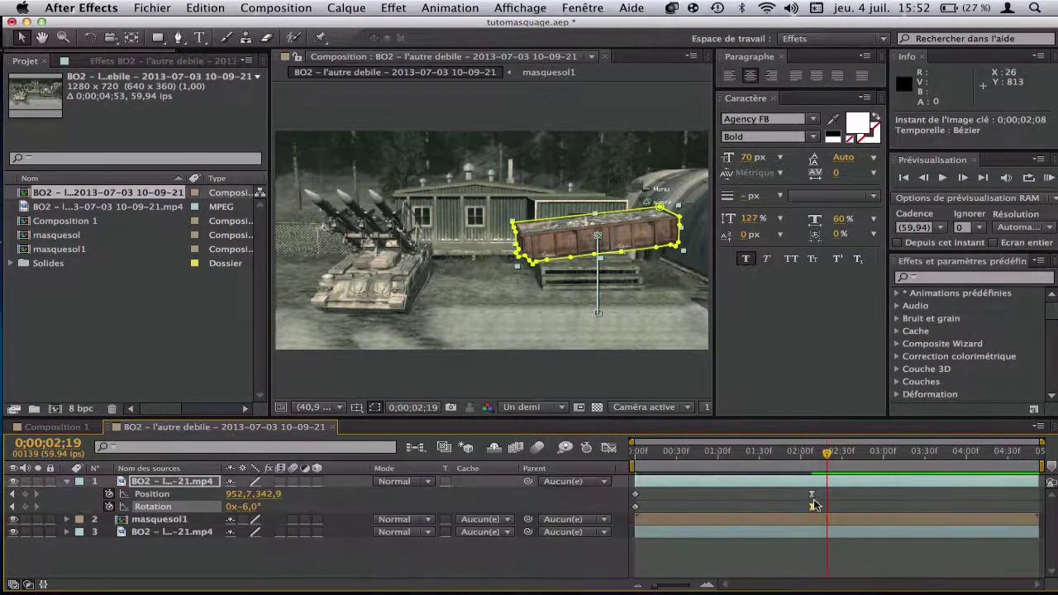
pyautogui.moveTo(798, 463); pyautogui.dragTo(698, 461)
pyautogui.press('space')
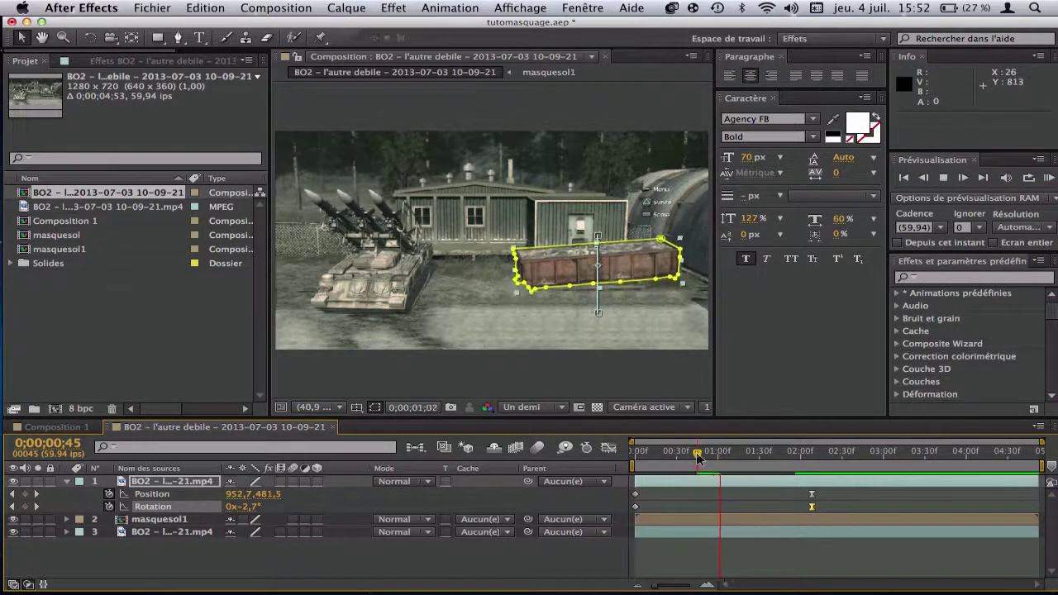
pyautogui.press('space')
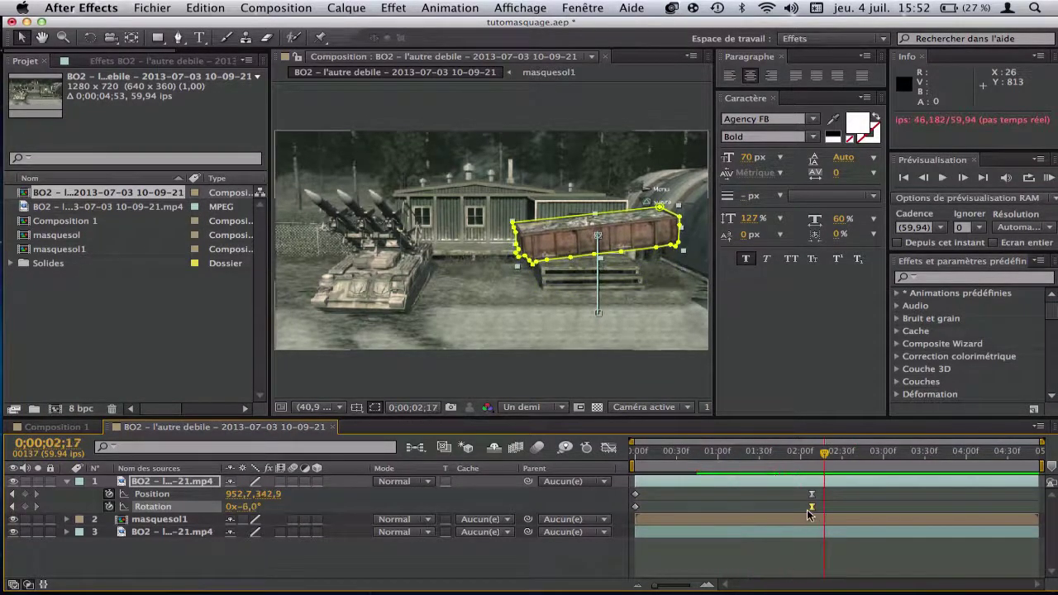
# Step: Apply Lissage à l'approche to the container's Rotation and Position keyframes at 0;00;02;08
pyautogui.rightClick(811, 507)
pyautogui.moveTo(764, 578)
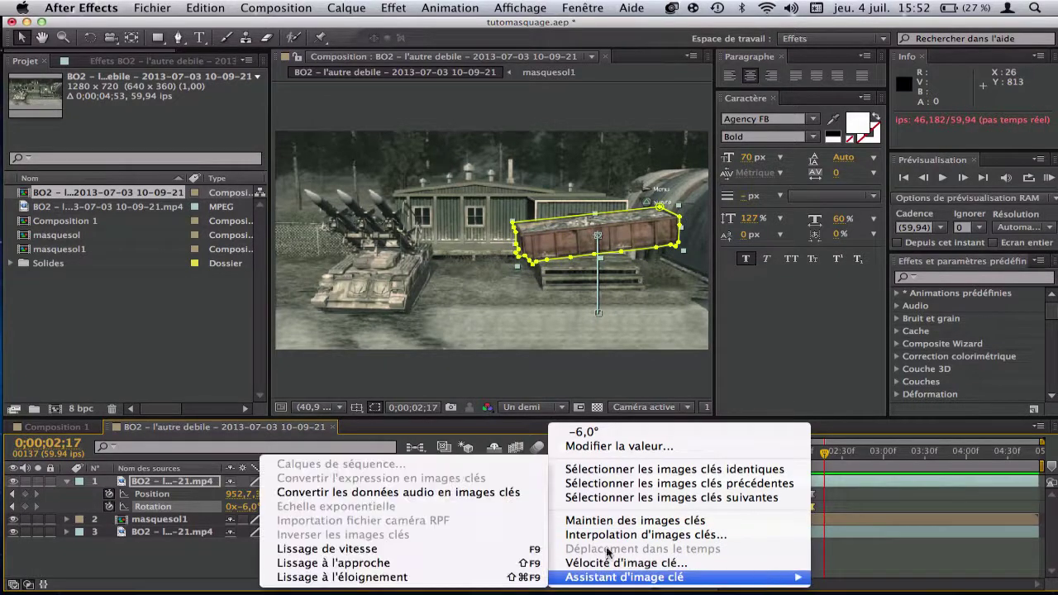
pyautogui.click(510, 562)
pyautogui.rightClick(809, 506)
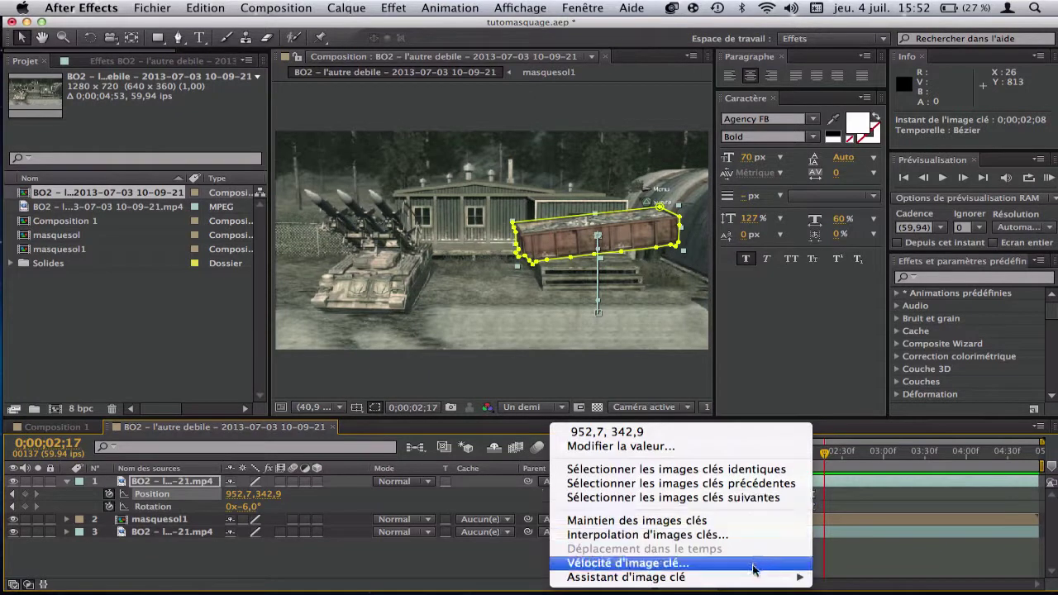
pyautogui.moveTo(751, 577)
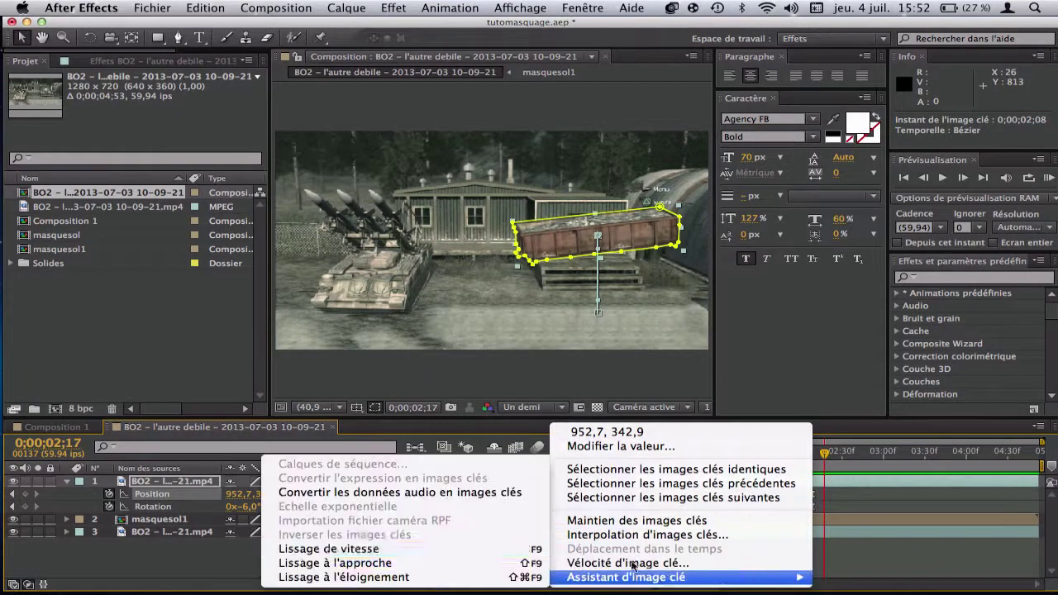
pyautogui.click(512, 562)
# Step: Play back and scrub through the container's eased lift, then return to 0;00;00;00
pyautogui.click(762, 455)
pyautogui.press('space')
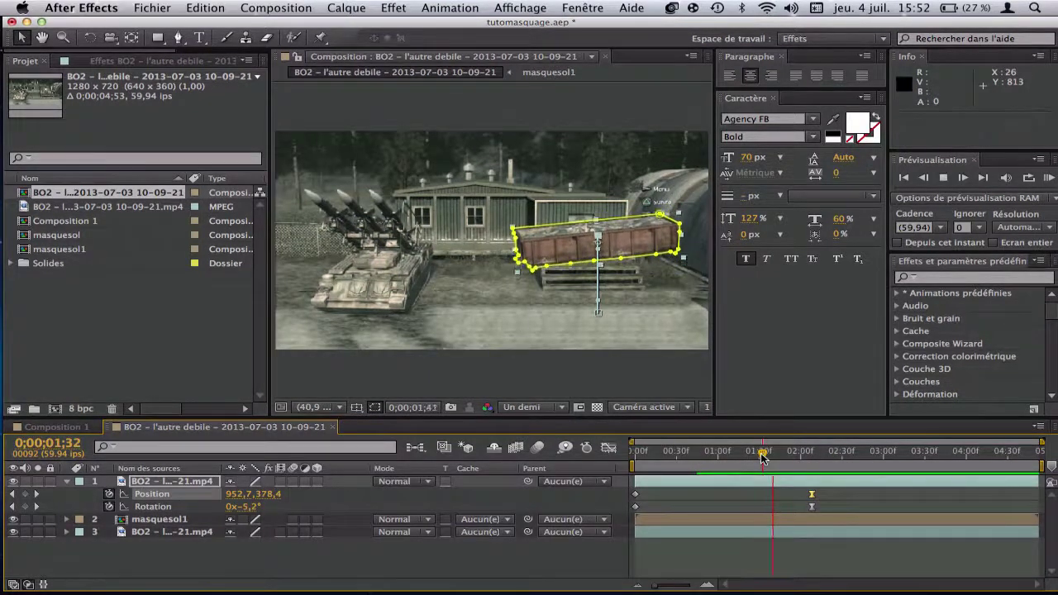
pyautogui.click(722, 455)
pyautogui.press('space')
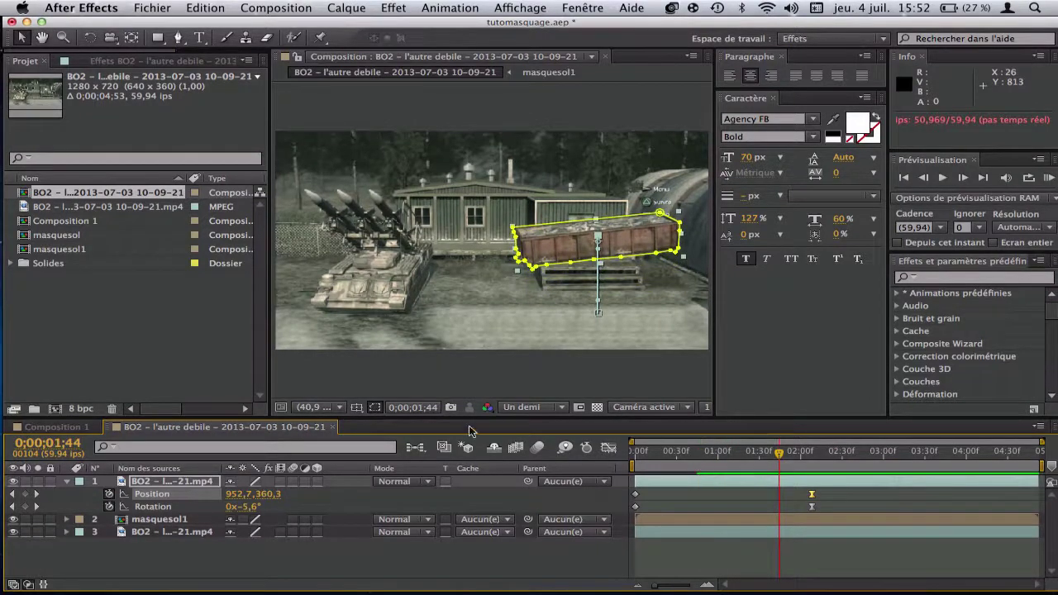
pyautogui.press('space')
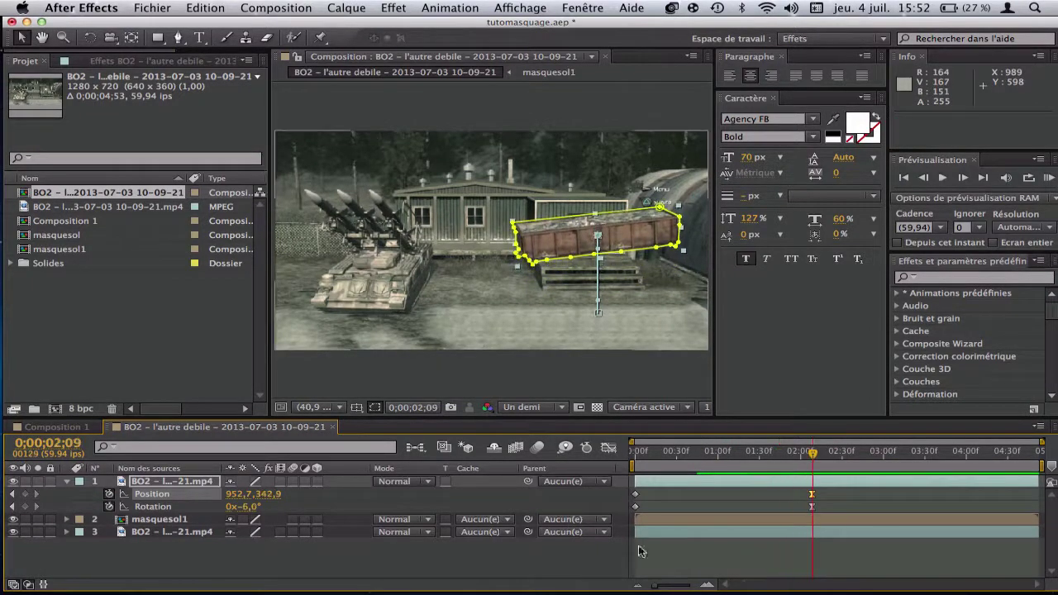
pyautogui.click(682, 565)
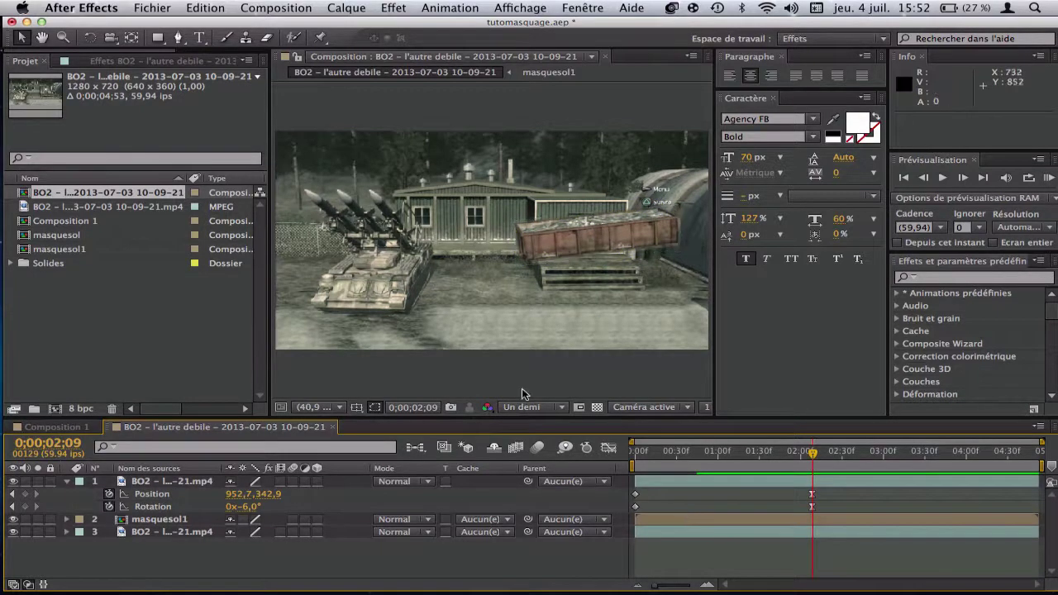
pyautogui.click(717, 451)
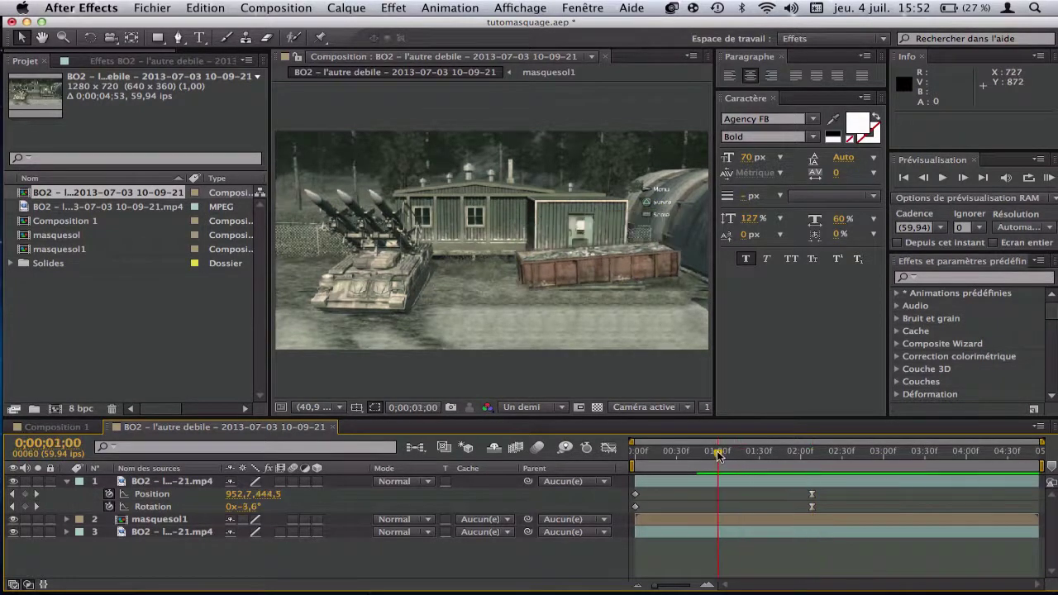
pyautogui.moveTo(669, 450)
pyautogui.mouseDown()
pyautogui.moveTo(632, 452)
pyautogui.moveTo(655, 468)
pyautogui.moveTo(676, 455)
pyautogui.mouseUp()
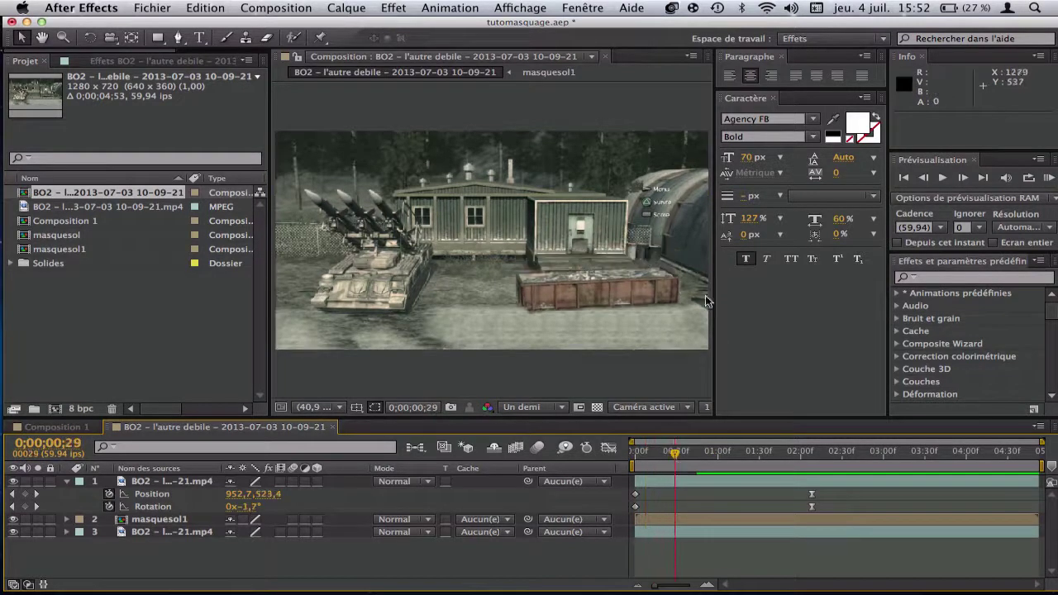
pyautogui.click(700, 455)
pyautogui.moveTo(701, 453); pyautogui.dragTo(635, 453)
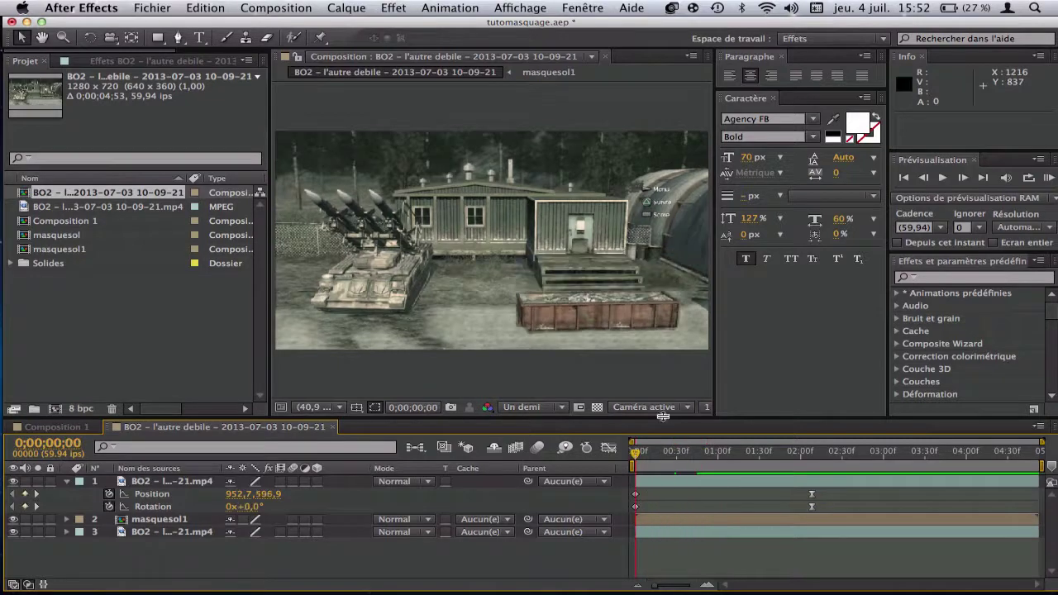
# Step: Create a 1280 x 720 px solid in a dark grey-green colour sampled from the footage
pyautogui.click(347, 7)
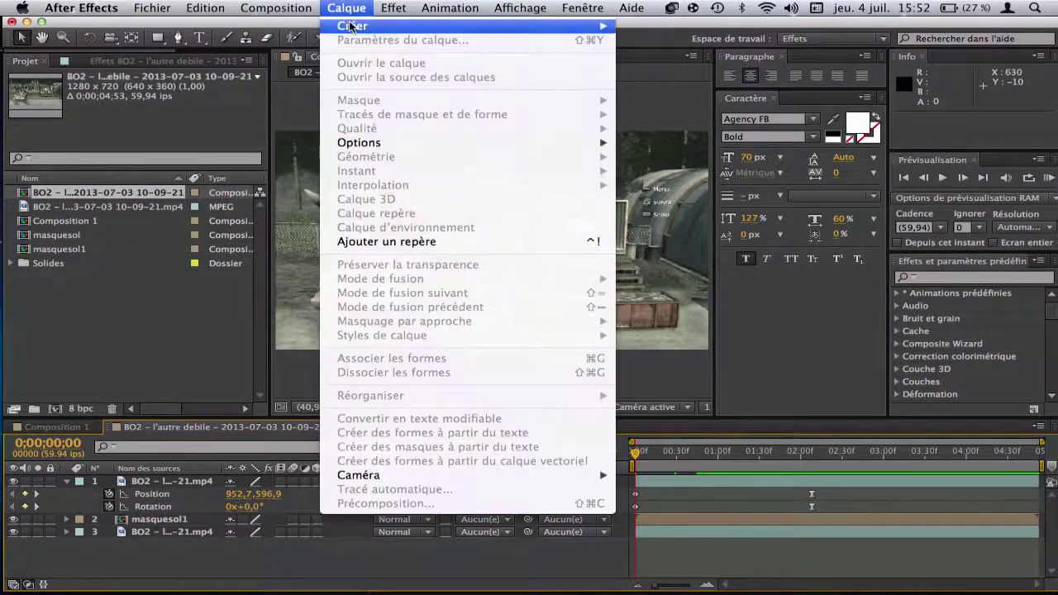
pyautogui.moveTo(372, 25)
pyautogui.click(653, 47)
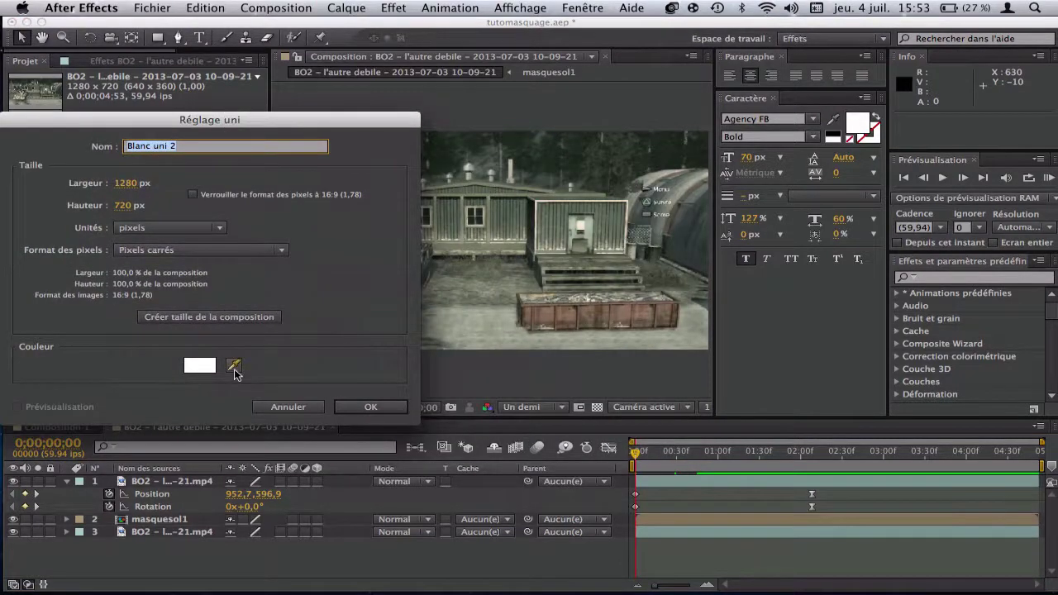
pyautogui.click(234, 367)
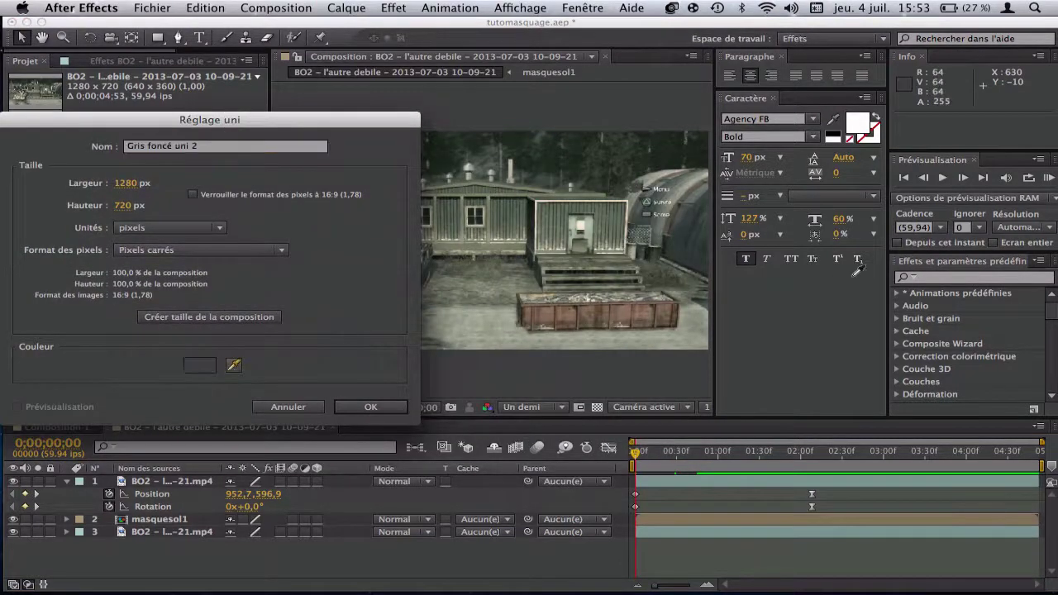
pyautogui.click(707, 304)
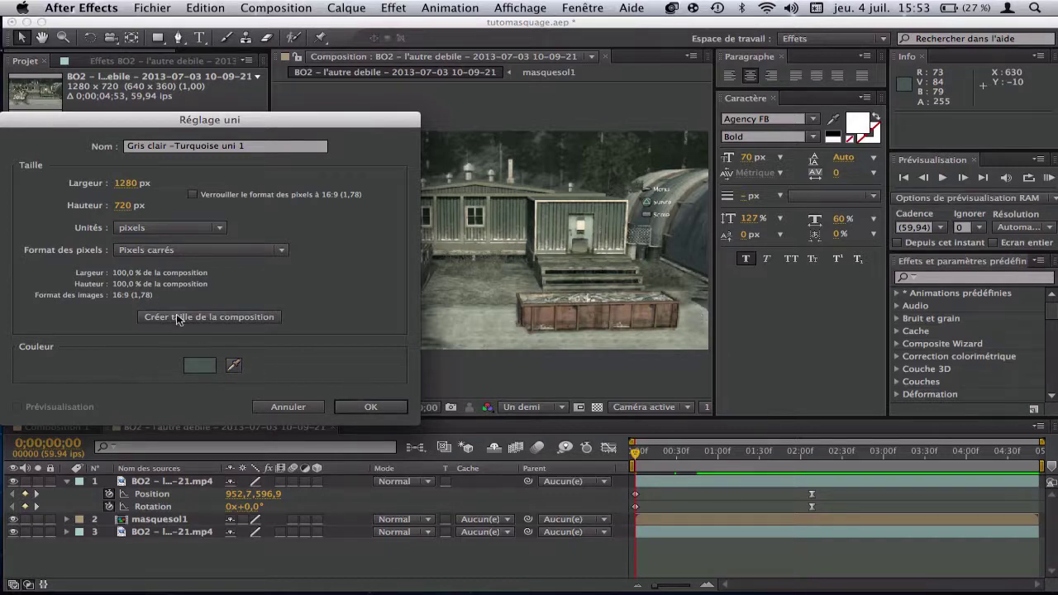
pyautogui.click(358, 405)
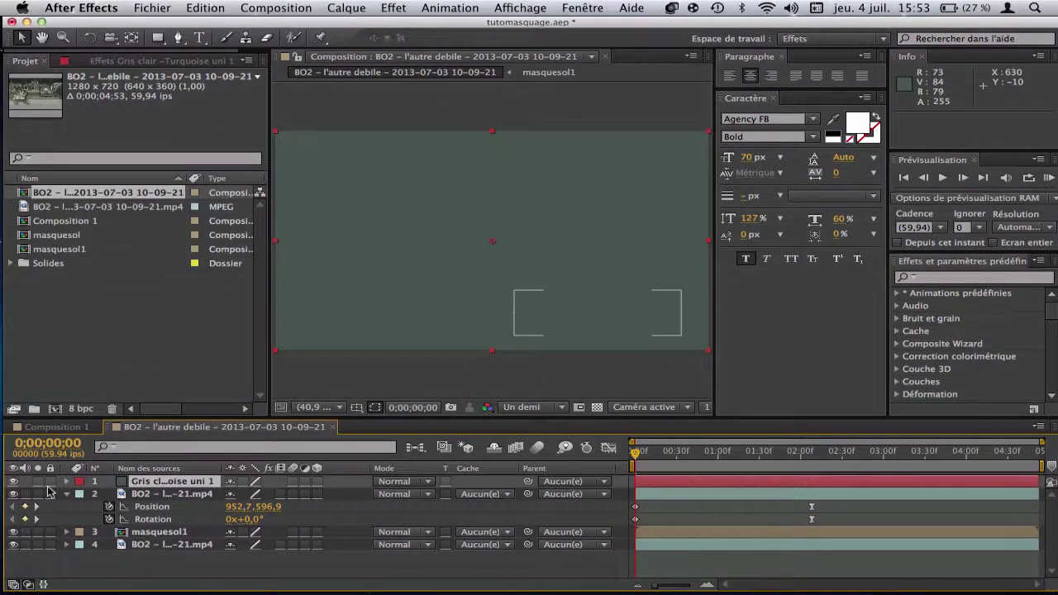
# Step: Hide the solid, draw a slanted four-point shadow mask on it across the container and the ground beside it, then show the solid again
pyautogui.click(13, 482)
pyautogui.click(66, 493)
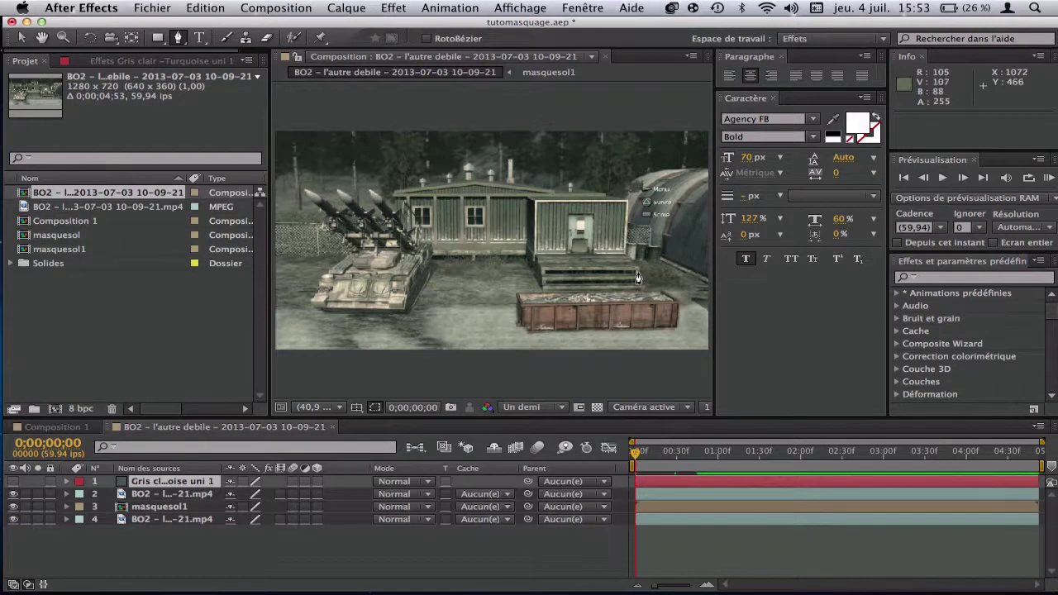
pyautogui.click(602, 319)
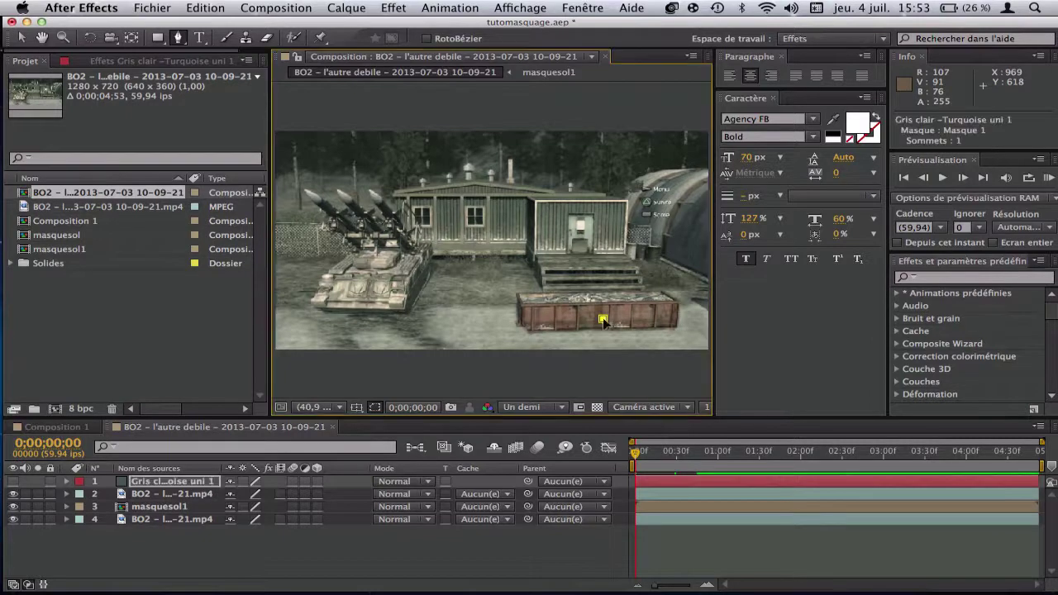
pyautogui.click(470, 318)
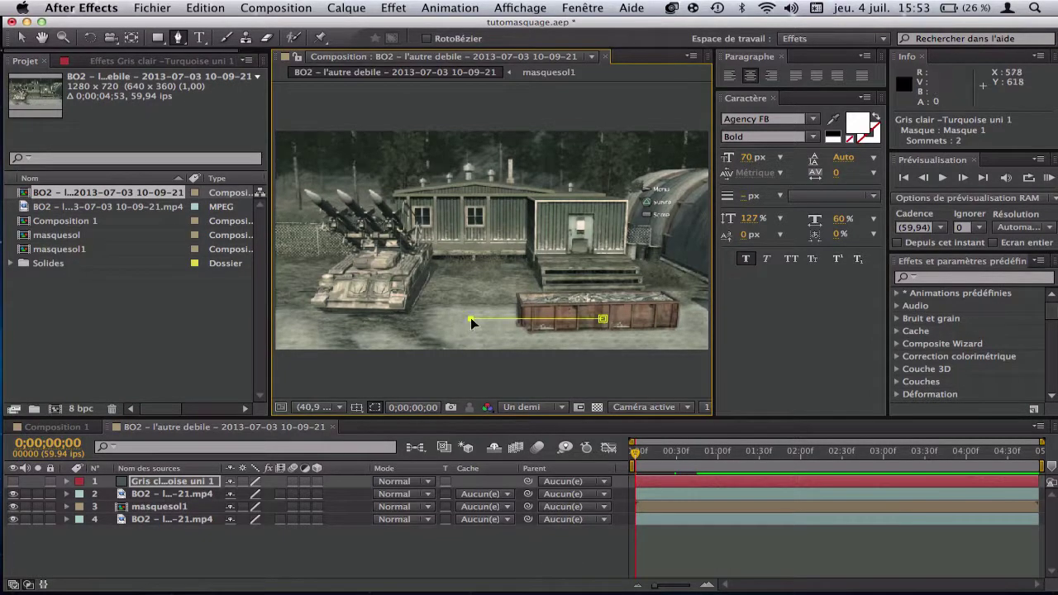
pyautogui.click(494, 298)
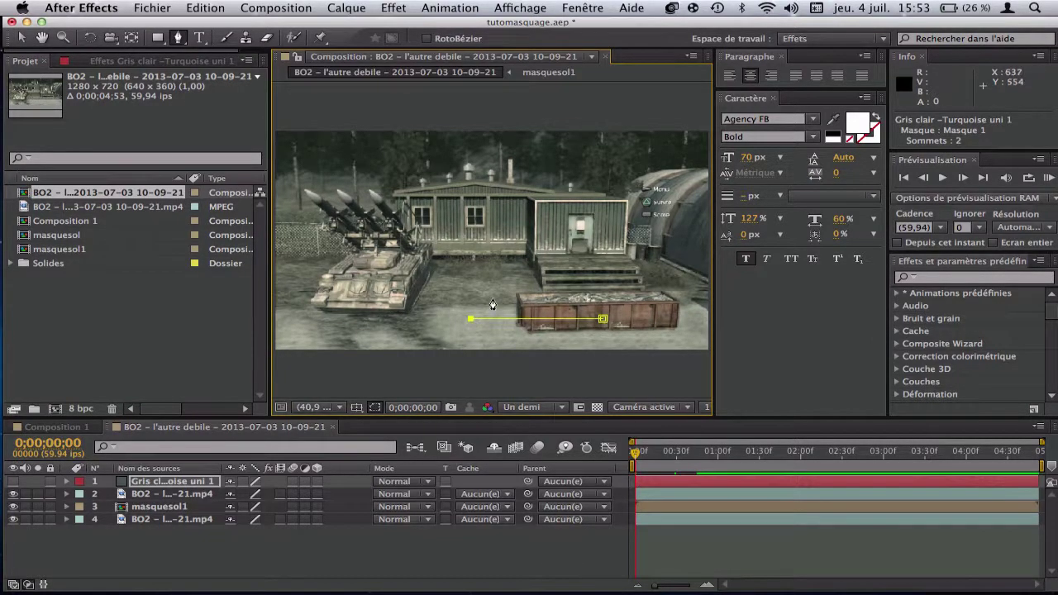
pyautogui.click(592, 295)
pyautogui.click(604, 320)
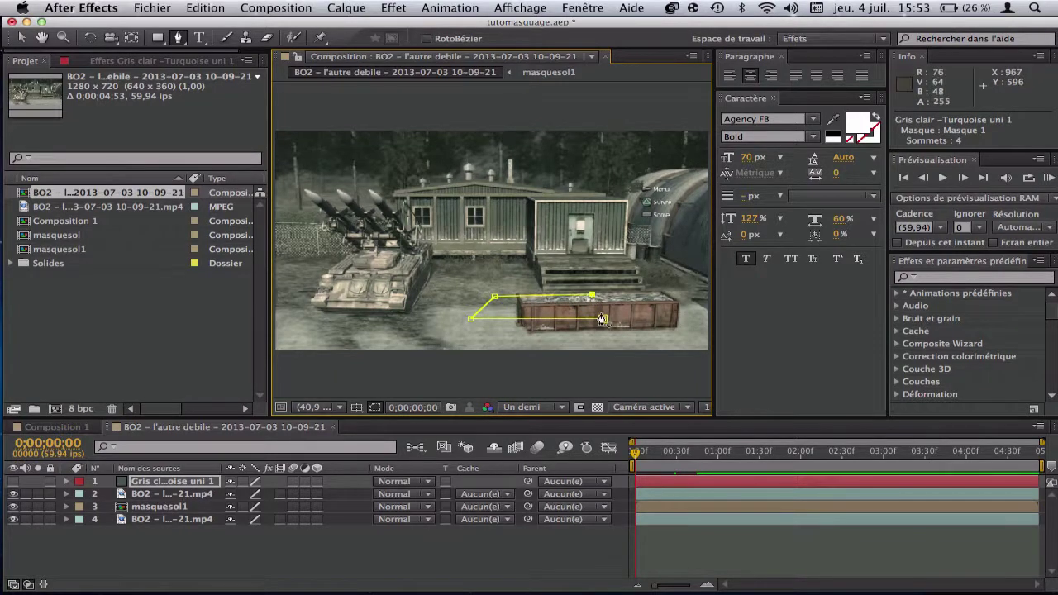
pyautogui.moveTo(591, 295); pyautogui.dragTo(641, 294)
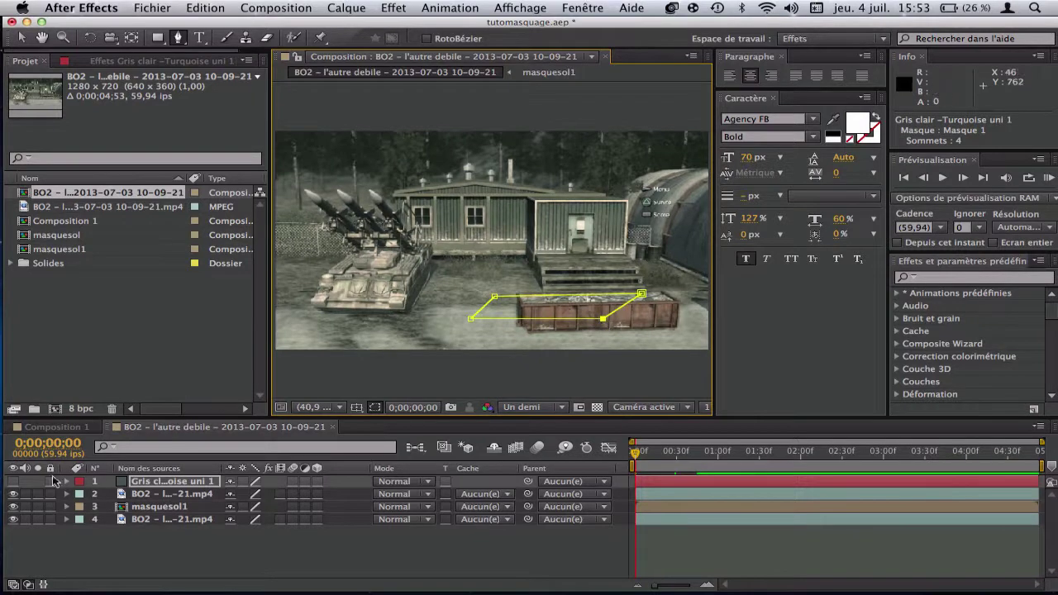
pyautogui.click(12, 481)
pyautogui.click(219, 545)
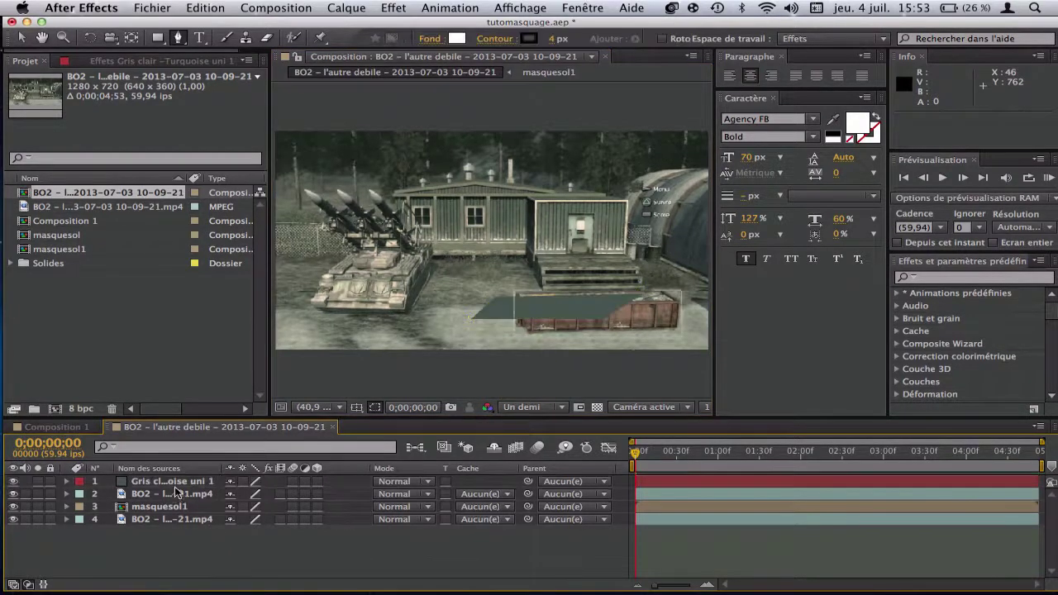
# Step: Set the shadow solid's horizontal Position to 613 and move its layer directly beneath the masked container layer
pyautogui.click(174, 481)
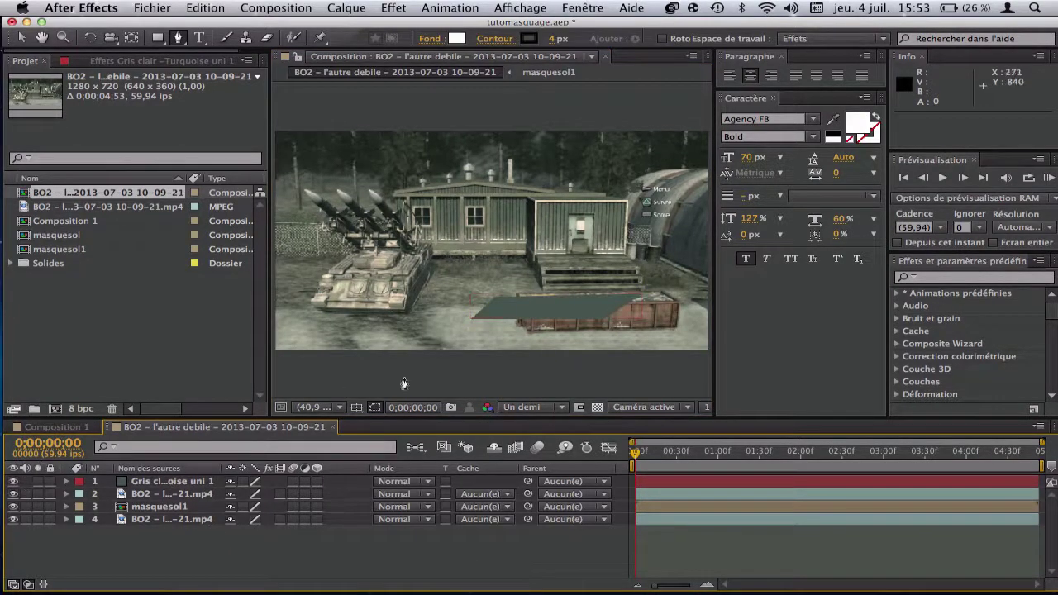
pyautogui.click(197, 484)
pyautogui.press('p')
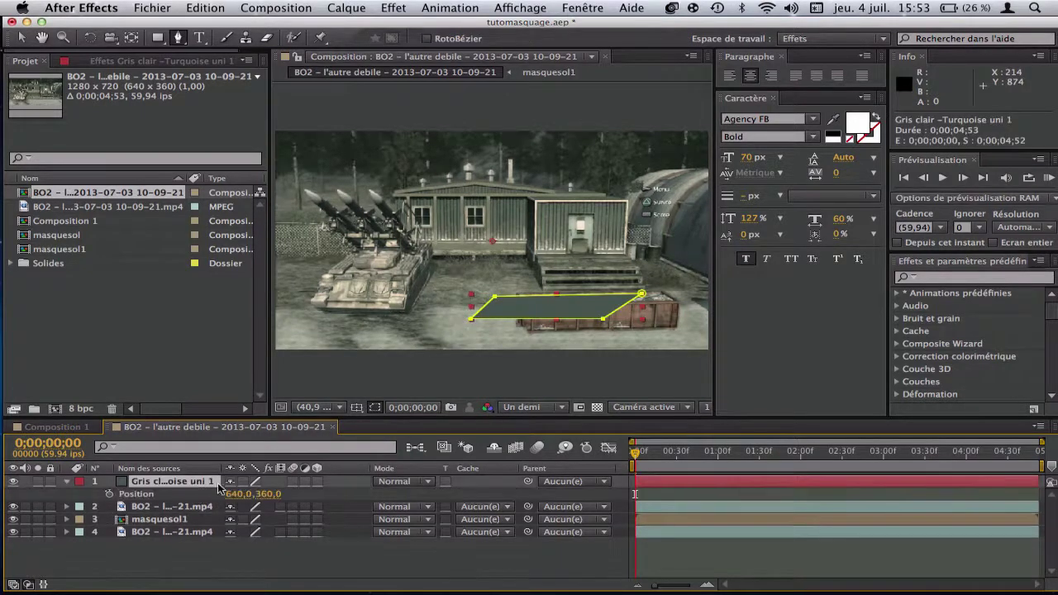
pyautogui.moveTo(236, 493)
pyautogui.mouseDown()
pyautogui.moveTo(188, 500)
pyautogui.moveTo(255, 501)
pyautogui.mouseUp()
pyautogui.click(182, 534)
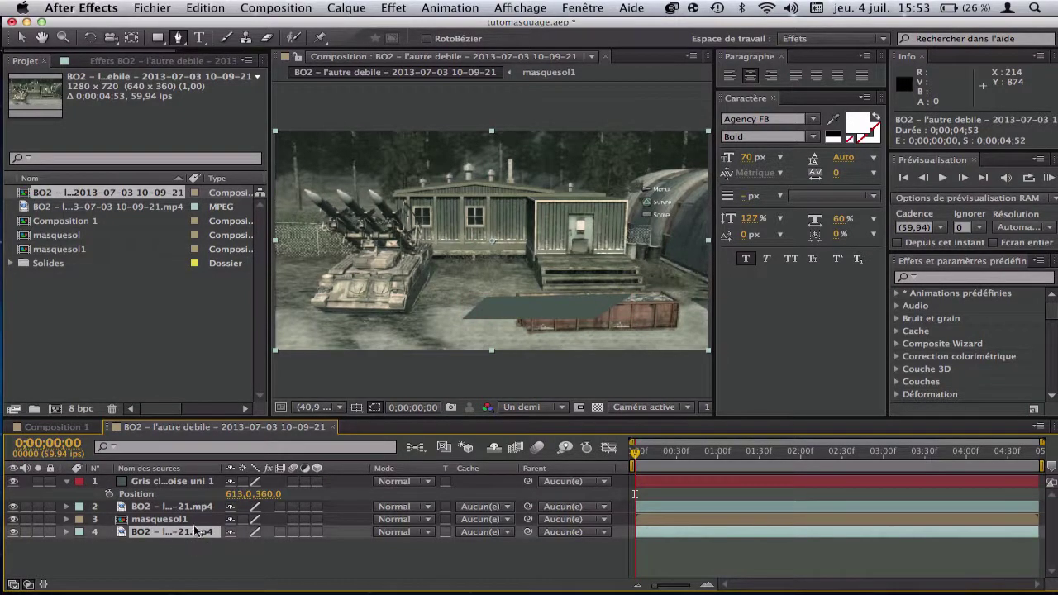
pyautogui.click(202, 493)
pyautogui.moveTo(197, 483)
pyautogui.mouseDown()
pyautogui.moveTo(178, 531)
pyautogui.moveTo(188, 489)
pyautogui.mouseUp()
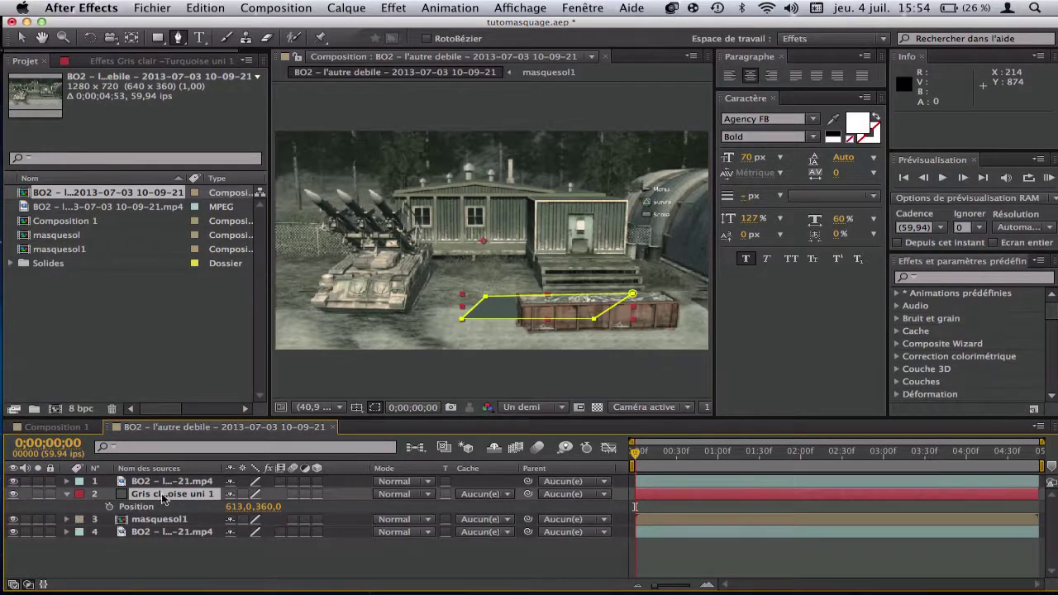
# Step: Set the shadow solid's vertical Position to 372
pyautogui.moveTo(257, 506); pyautogui.dragTo(279, 516)
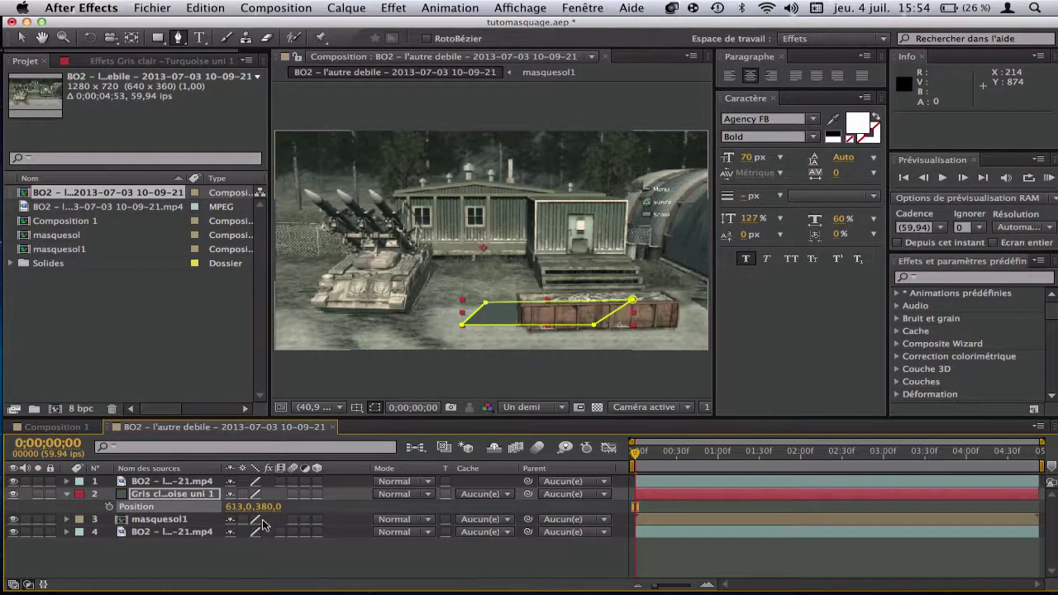
pyautogui.moveTo(279, 516)
pyautogui.mouseDown()
pyautogui.moveTo(254, 517)
pyautogui.moveTo(296, 508)
pyautogui.mouseUp()
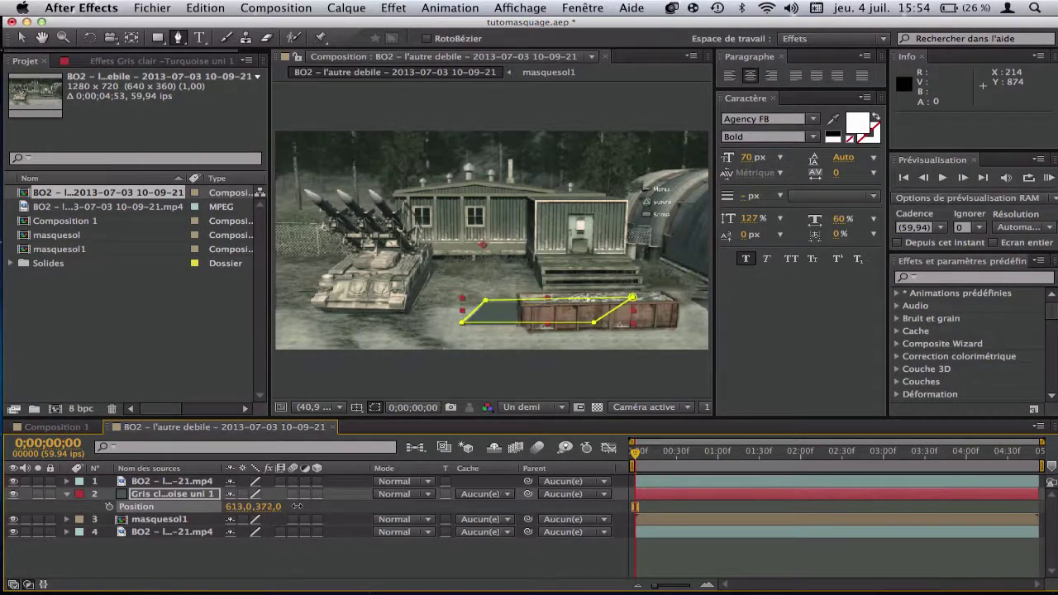
pyautogui.click(269, 553)
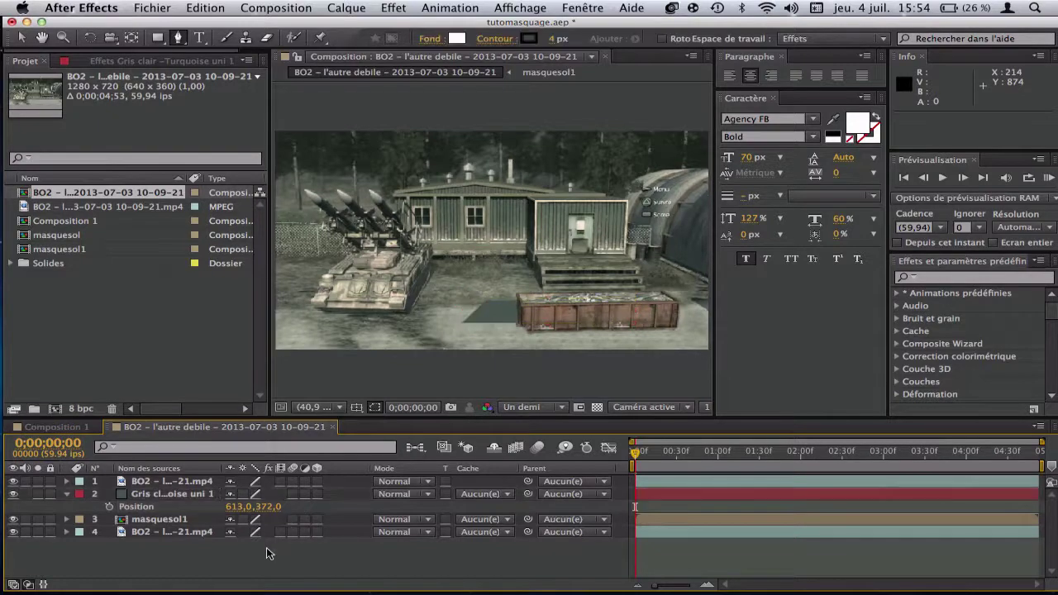
# Step: Feather the shadow solid's Masque 1 by 41 pixels and return to the Selection tool
pyautogui.click(162, 497)
pyautogui.press('m')
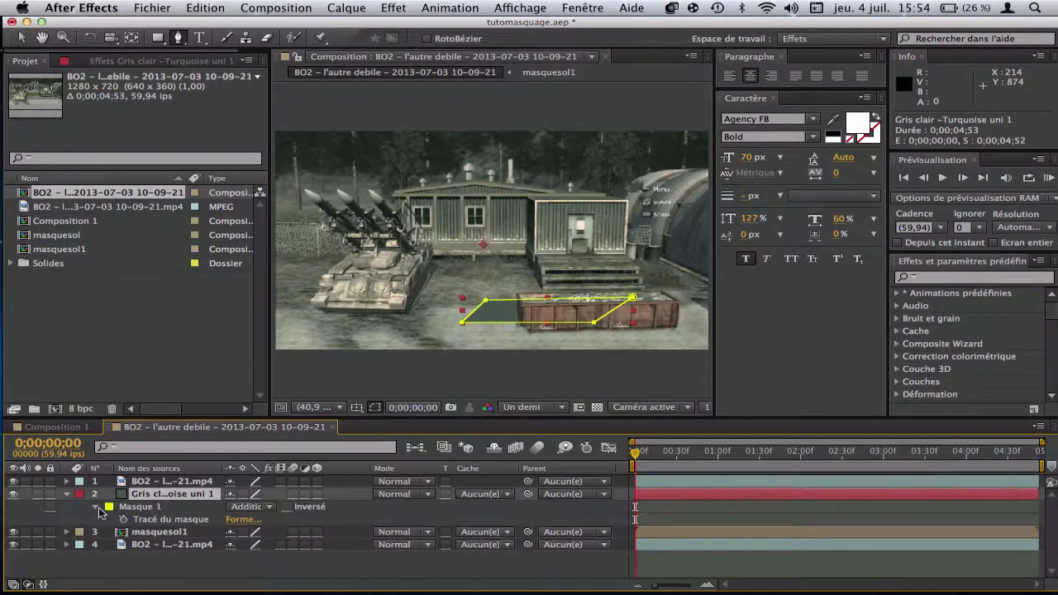
pyautogui.click(95, 506)
pyautogui.click(95, 505)
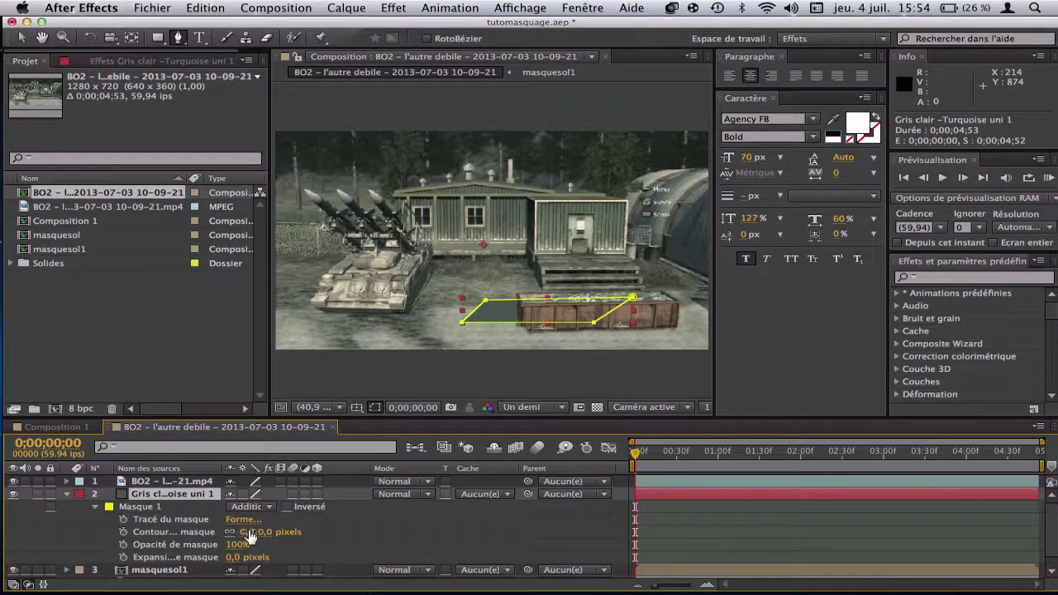
pyautogui.moveTo(247, 532)
pyautogui.mouseDown()
pyautogui.moveTo(372, 525)
pyautogui.moveTo(243, 547)
pyautogui.moveTo(236, 533)
pyautogui.moveTo(263, 541)
pyautogui.moveTo(232, 533)
pyautogui.mouseUp()
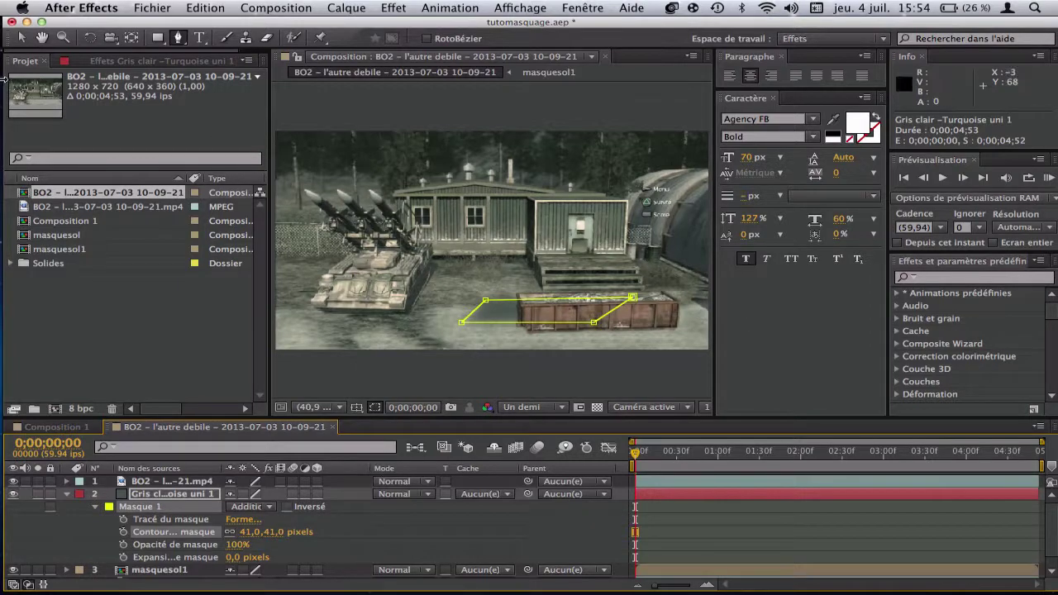
pyautogui.click(20, 40)
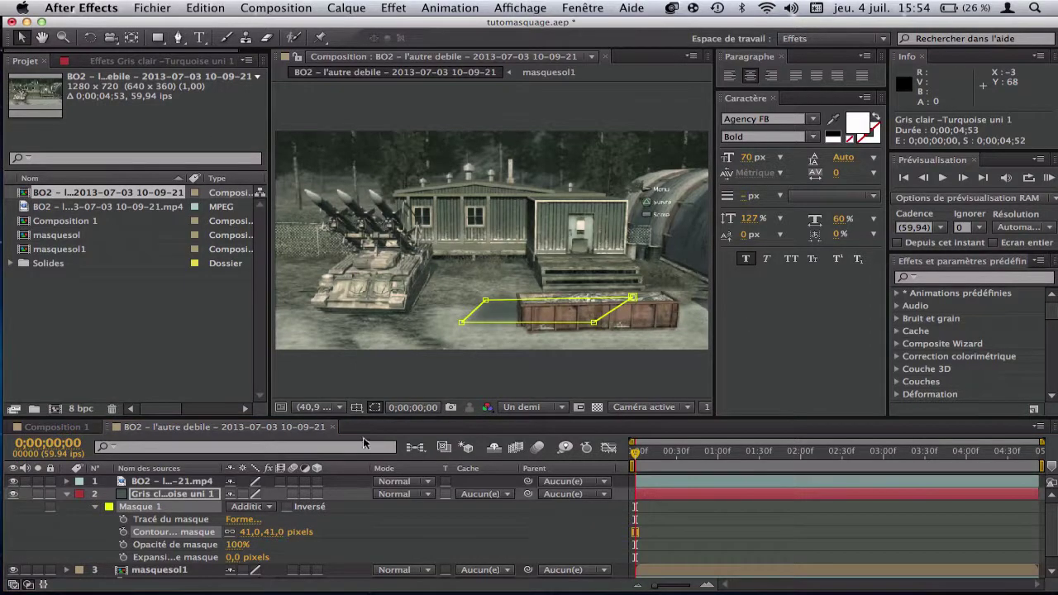
# Step: Try the Addition and Ecran blending modes on the shadow solid, and return it to Normal
pyautogui.click(405, 496)
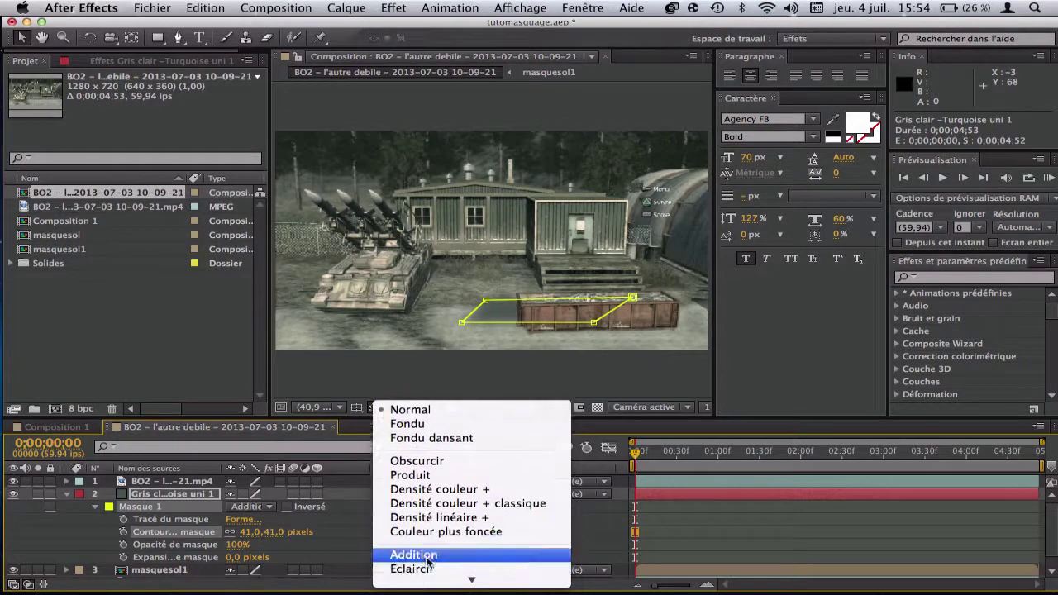
pyautogui.click(416, 558)
pyautogui.click(415, 493)
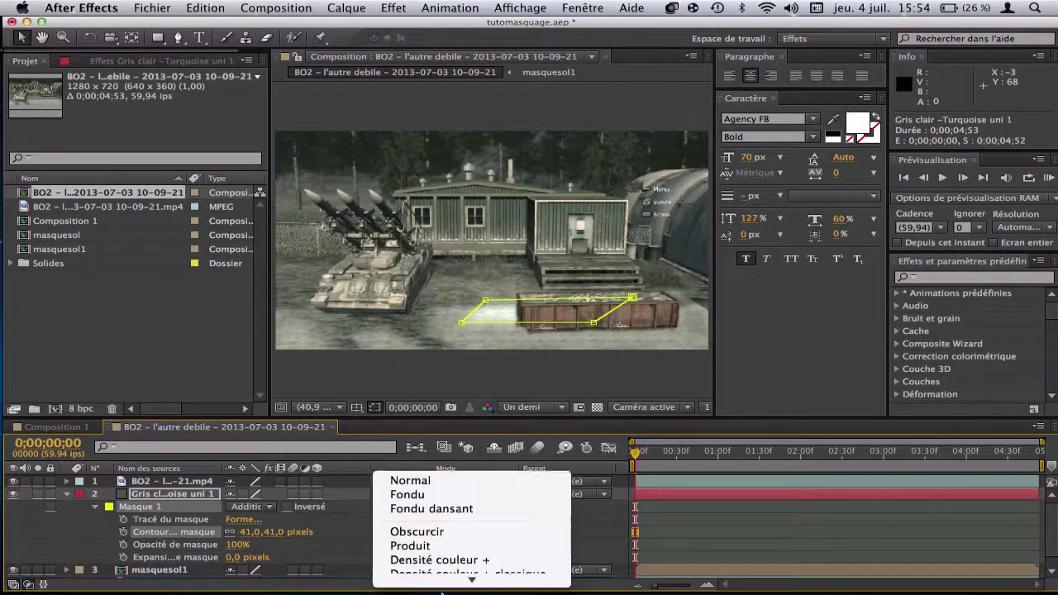
pyautogui.click(421, 526)
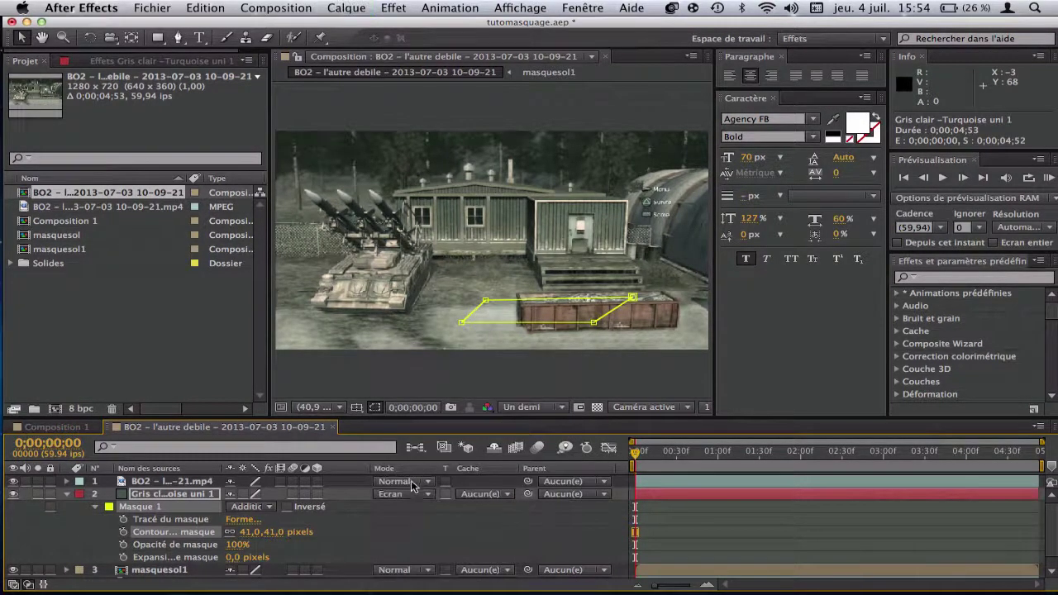
pyautogui.click(409, 494)
pyautogui.click(409, 507)
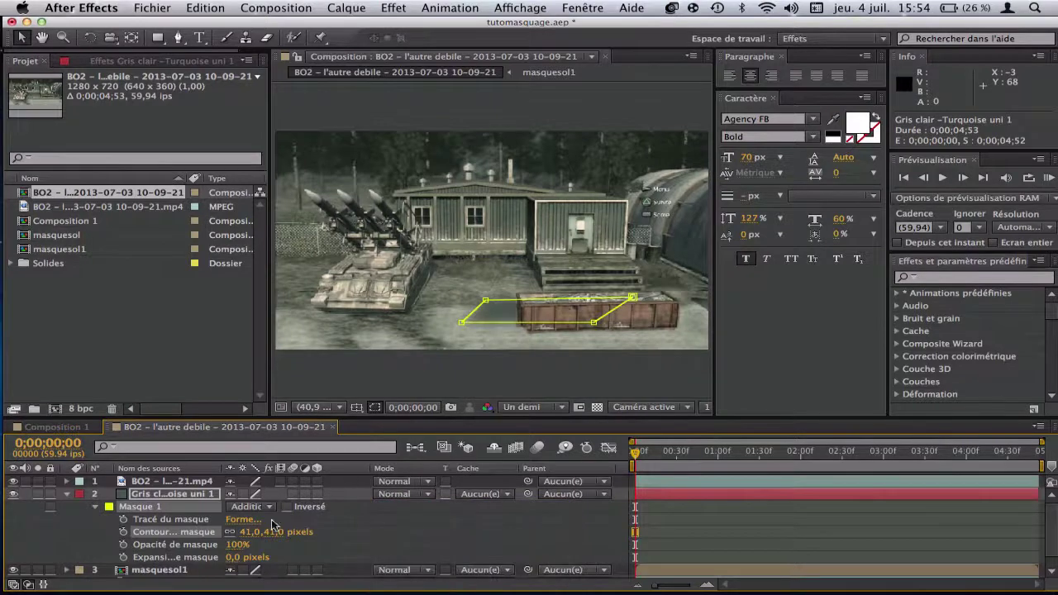
# Step: Increase the feather of the shadow solid's Masque 1 to 68 pixels and collapse the layer's properties
pyautogui.moveTo(248, 532); pyautogui.dragTo(258, 533)
pyautogui.click(120, 496)
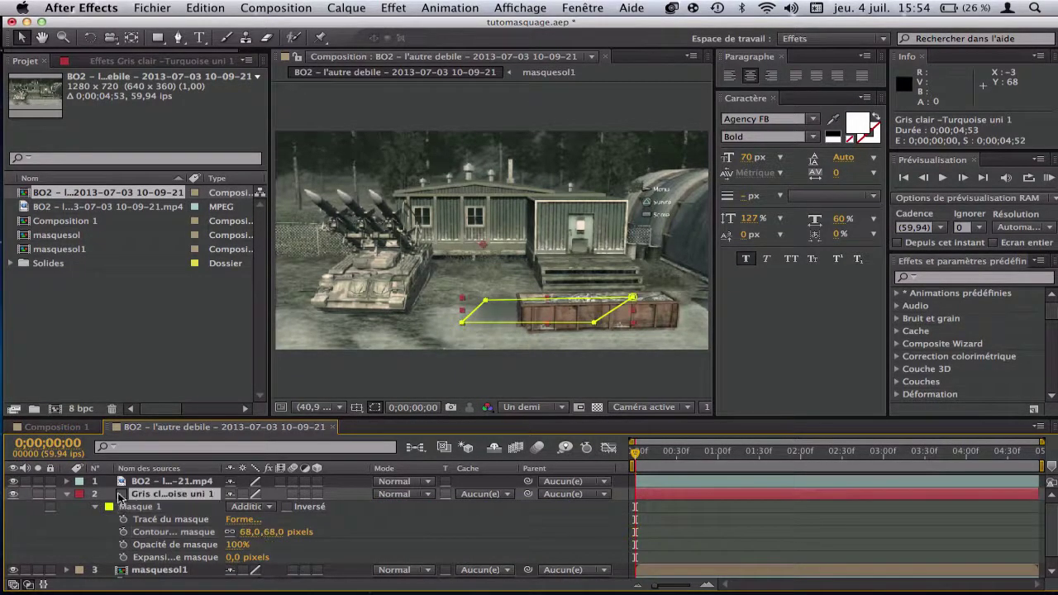
pyautogui.click(68, 496)
pyautogui.click(208, 562)
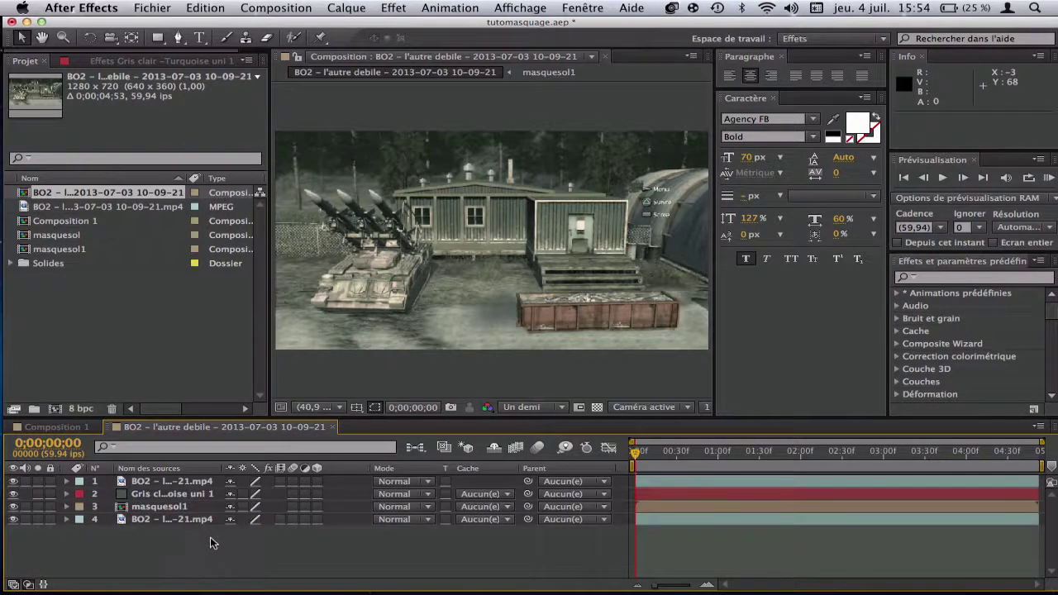
# Step: Show the Position properties of the shadow solid and the container layer, and add a Position keyframe to the solid at 0;00;00;00
pyautogui.click(164, 488)
pyautogui.press('p')
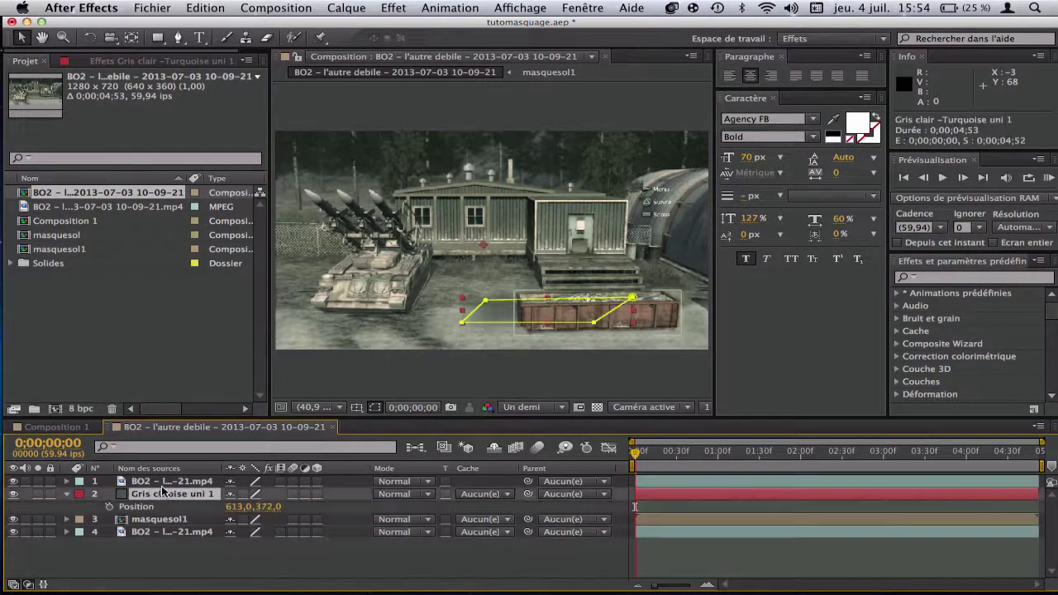
pyautogui.click(139, 518)
pyautogui.click(157, 482)
pyautogui.press('p')
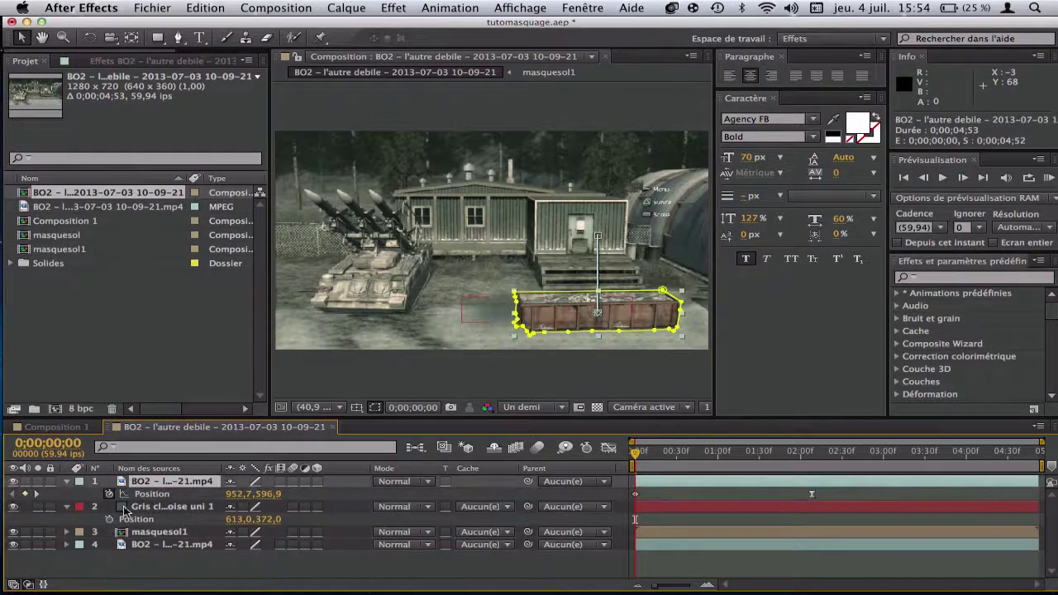
pyautogui.click(108, 519)
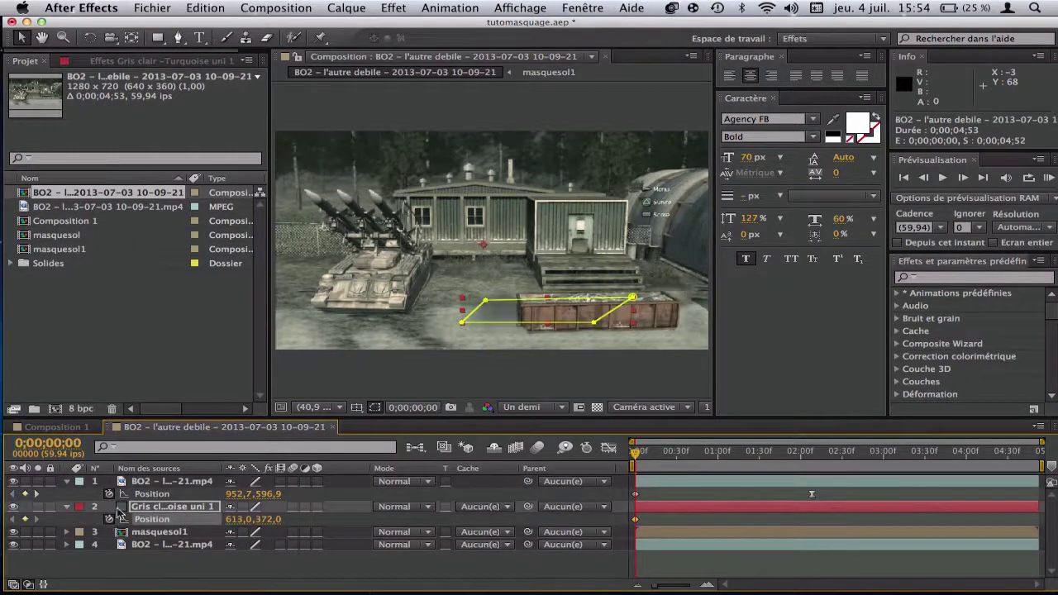
# Step: Set the shadow solid's horizontal Position to 415 at 0;00;02;08, aligned in time with the container's second Position keyframe
pyautogui.click(815, 454)
pyautogui.moveTo(816, 455); pyautogui.dragTo(812, 455)
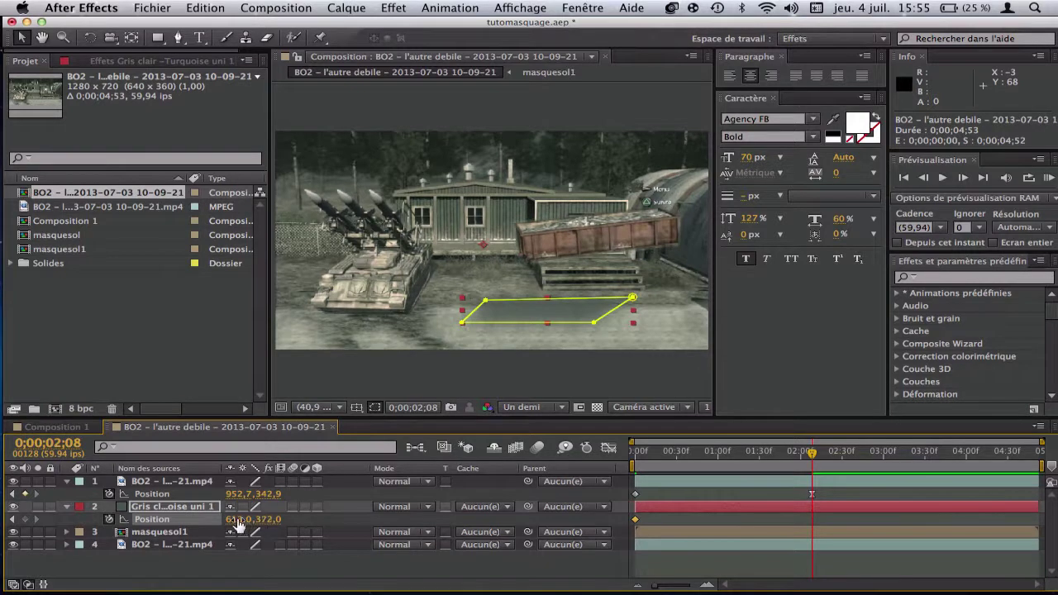
pyautogui.moveTo(228, 519); pyautogui.dragTo(255, 524)
# Step: Play the composition and compare the shadow's position at both Position keyframes with the rising container
pyautogui.click(692, 455)
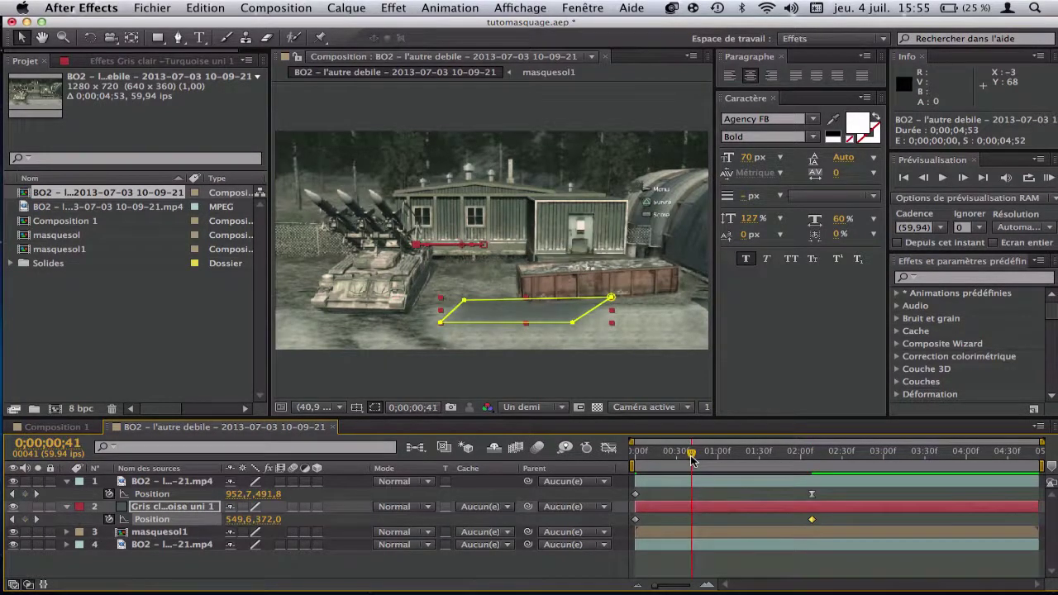
pyautogui.press('space')
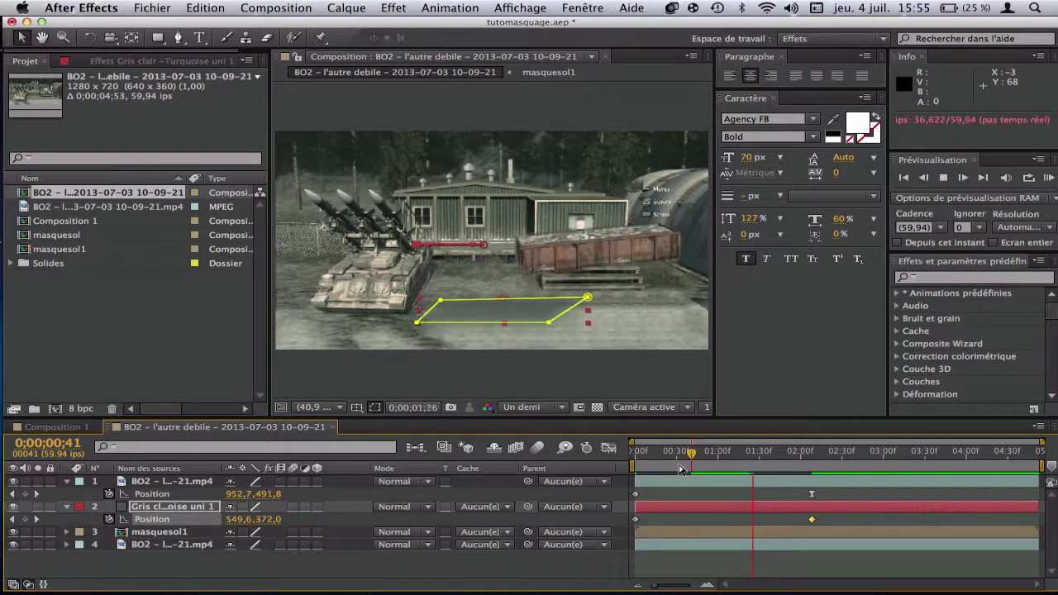
pyautogui.moveTo(681, 457); pyautogui.dragTo(630, 465)
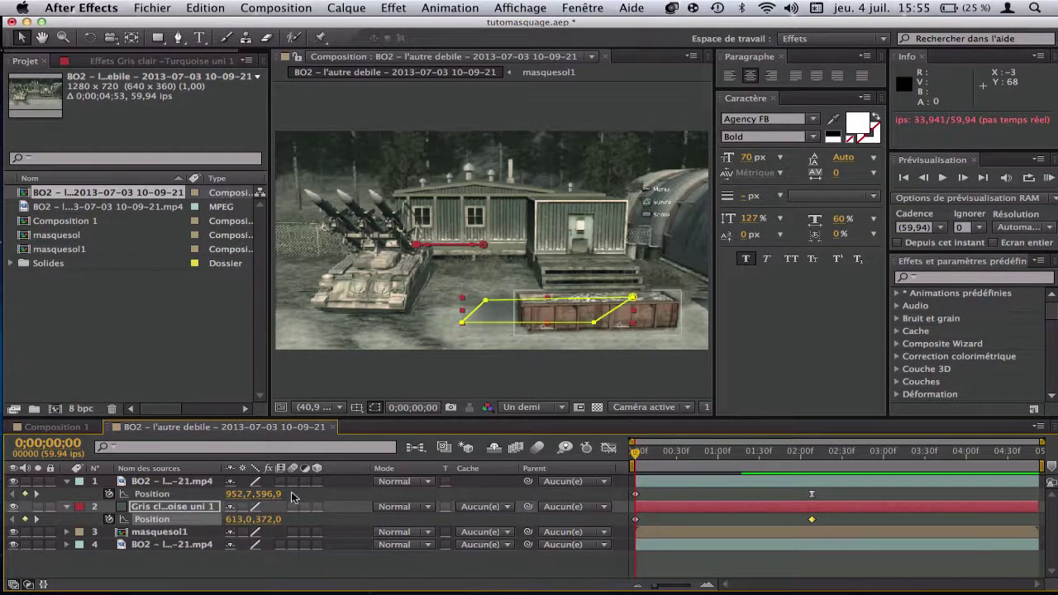
pyautogui.press('k')
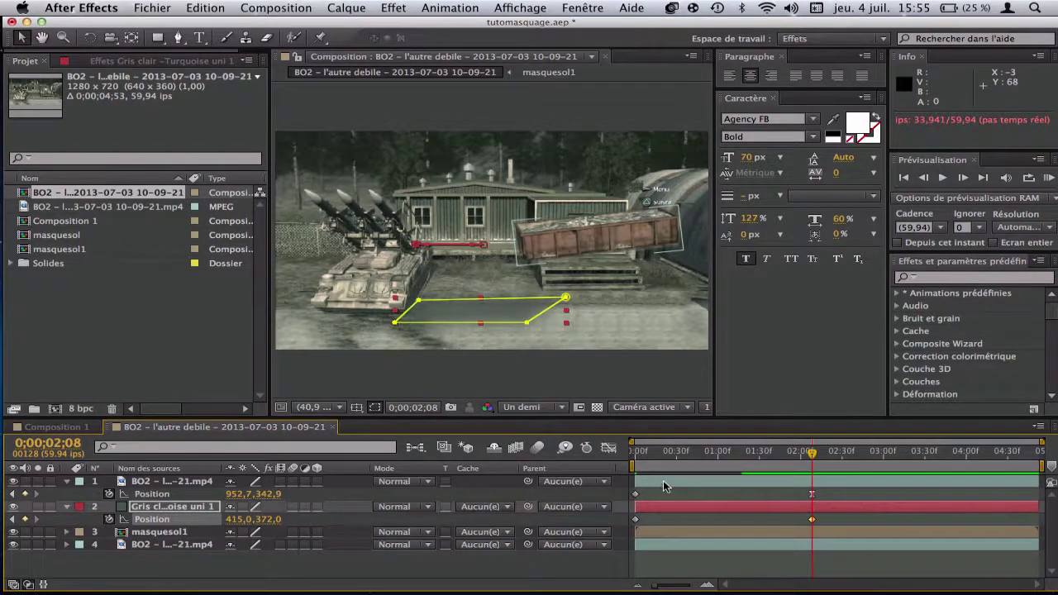
pyautogui.moveTo(670, 456); pyautogui.dragTo(590, 469)
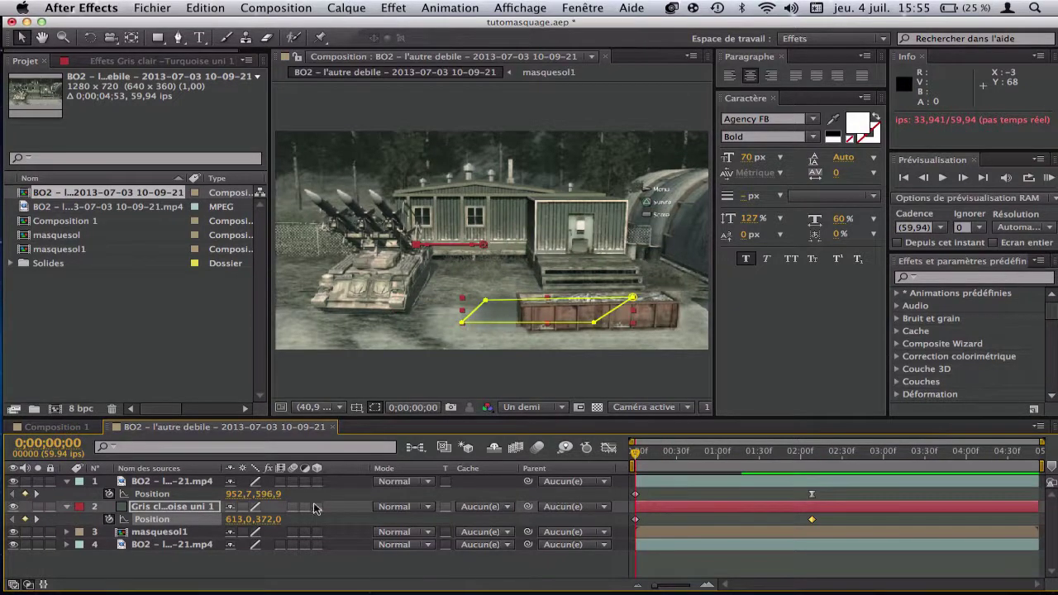
# Step: Apply Lissage de vitesse and Lissage à l'approche to the shadow solid's Position keyframe at 0;00;02;08
pyautogui.moveTo(784, 457); pyautogui.dragTo(811, 472)
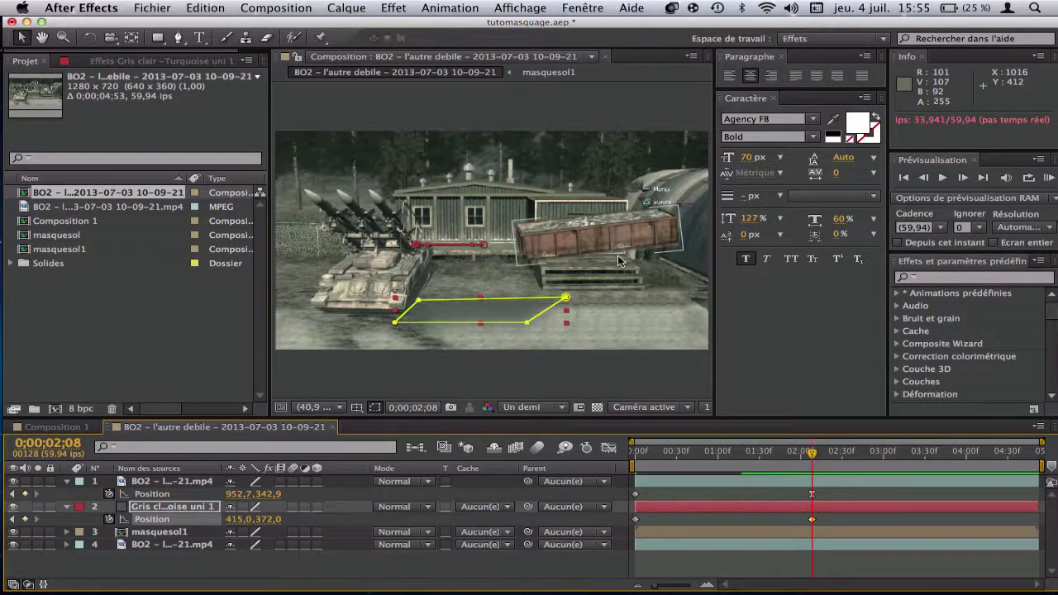
pyautogui.click(817, 522)
pyautogui.rightClick(814, 520)
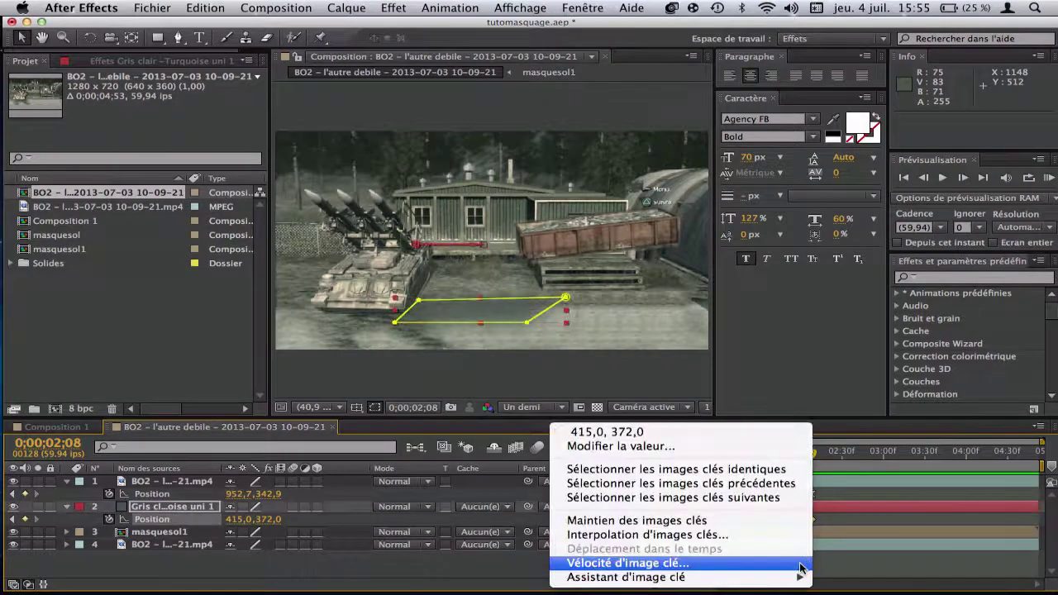
pyautogui.moveTo(799, 576)
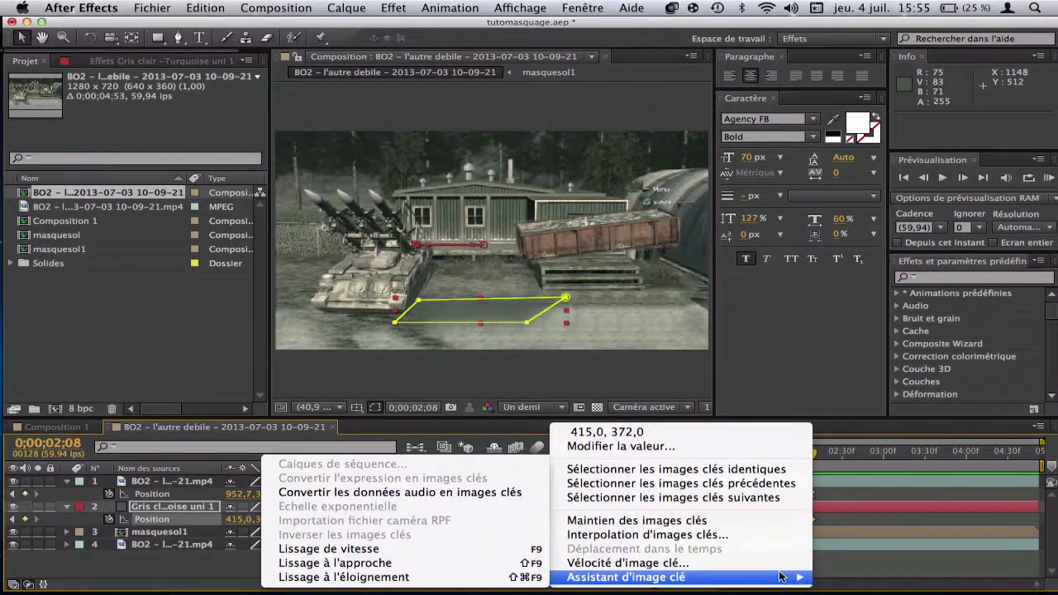
pyautogui.click(532, 551)
pyautogui.rightClick(814, 520)
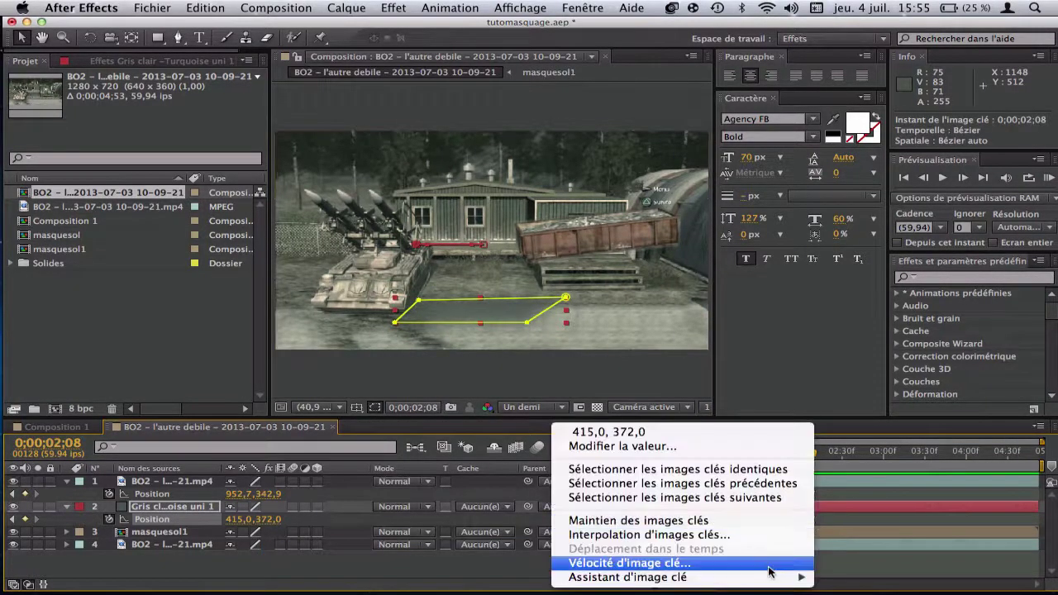
pyautogui.moveTo(769, 576)
pyautogui.click(529, 563)
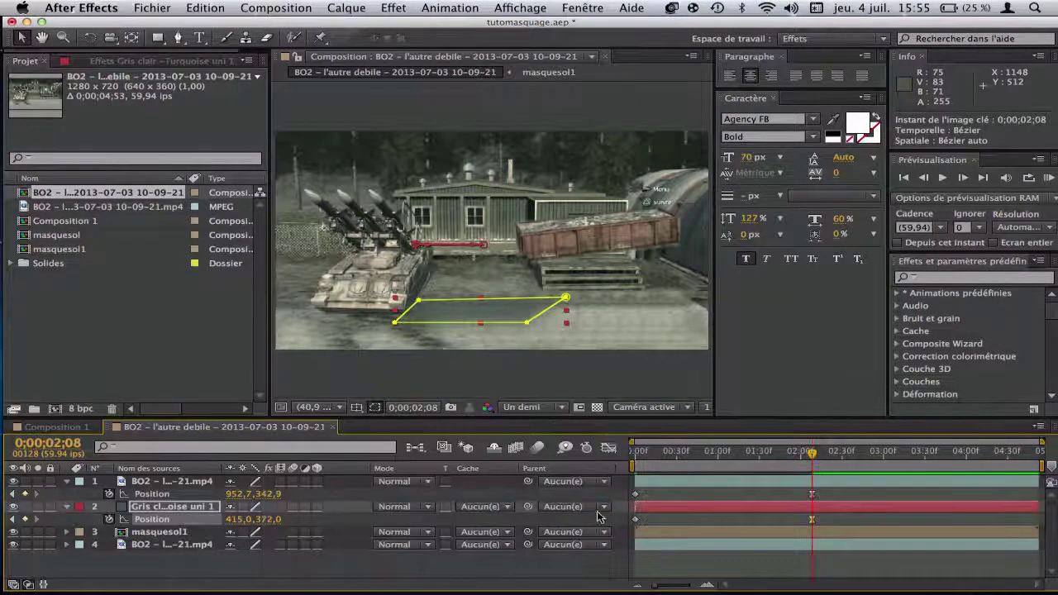
# Step: Preview the eased shadow movement with all layers deselected and scrub through the container's lift
pyautogui.press('space')
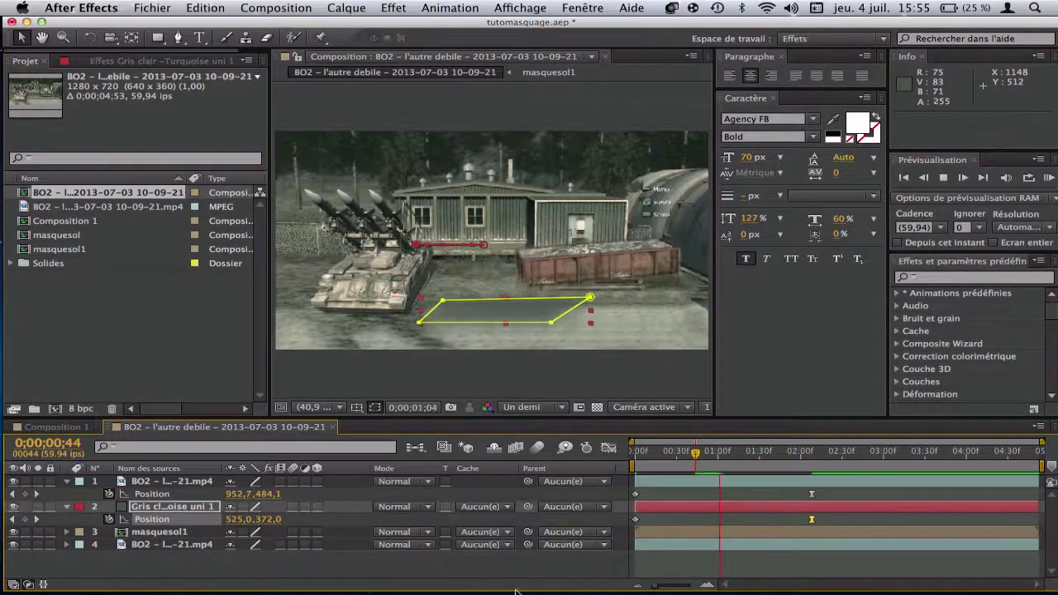
pyautogui.click(477, 583)
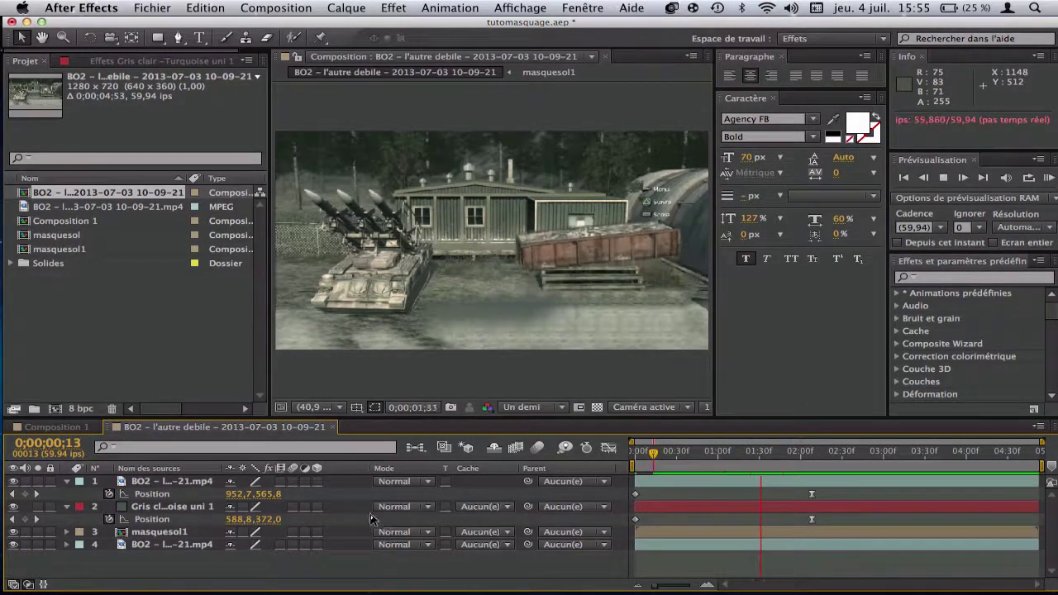
pyautogui.press('space')
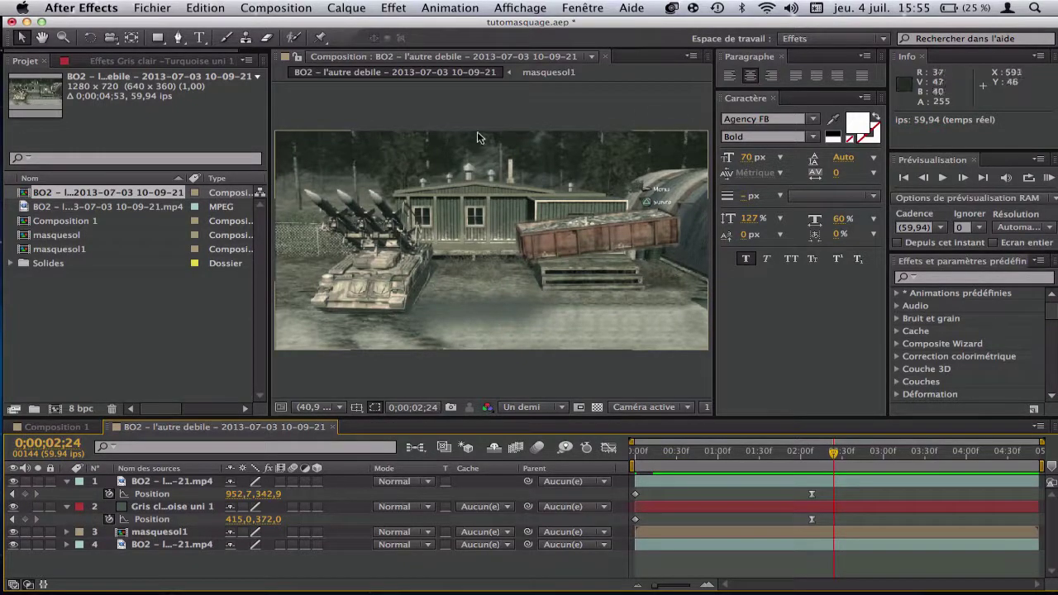
pyautogui.click(701, 453)
pyautogui.moveTo(701, 457); pyautogui.dragTo(677, 455)
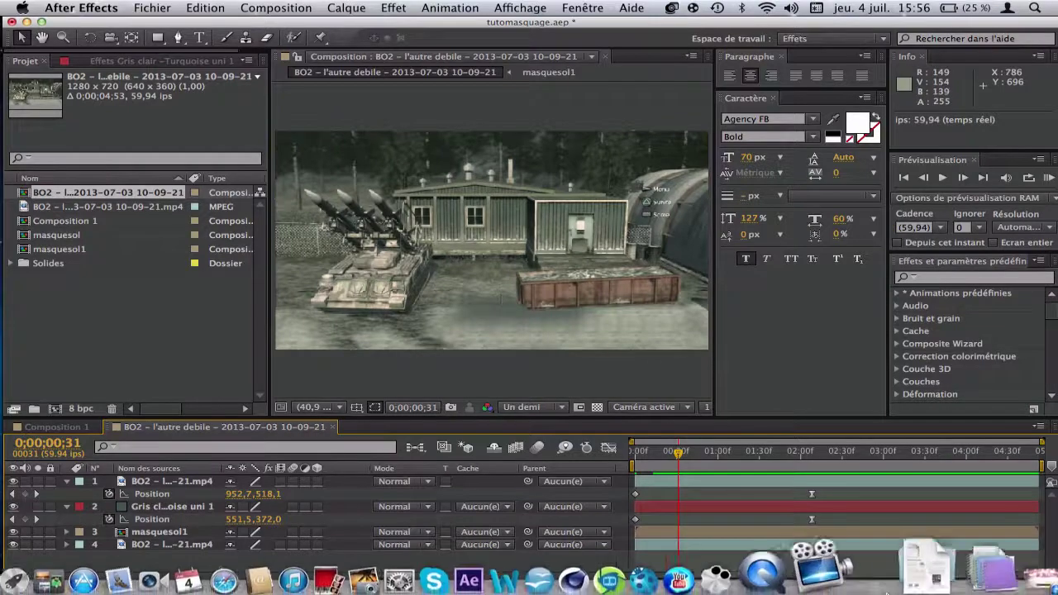
# Step: Switch to QuickTime Player, examine the lifting-container shot in the reference montage around 02:10, and close the video
pyautogui.click(871, 571)
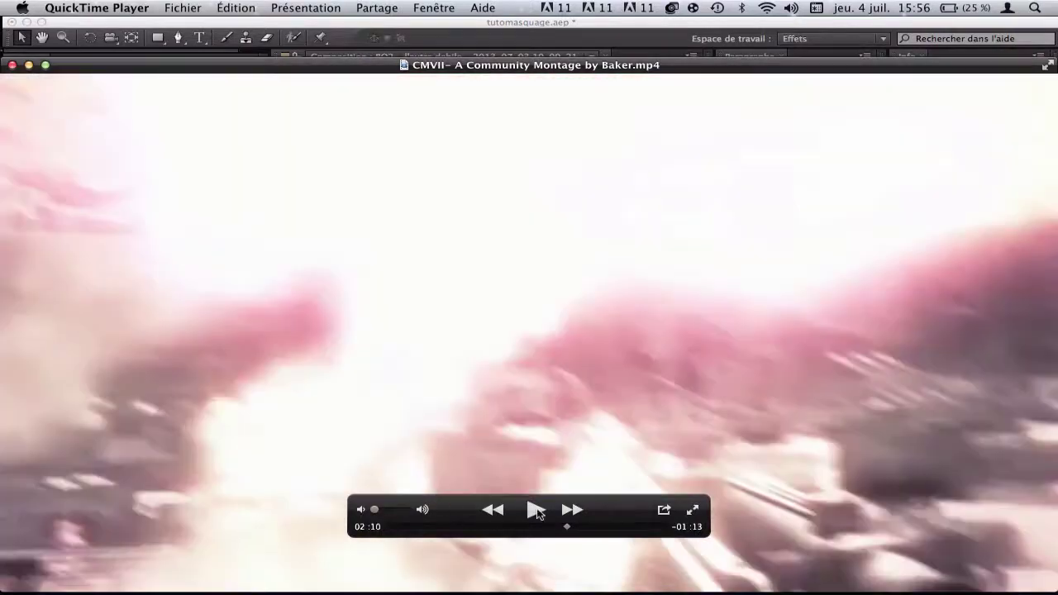
pyautogui.click(535, 510)
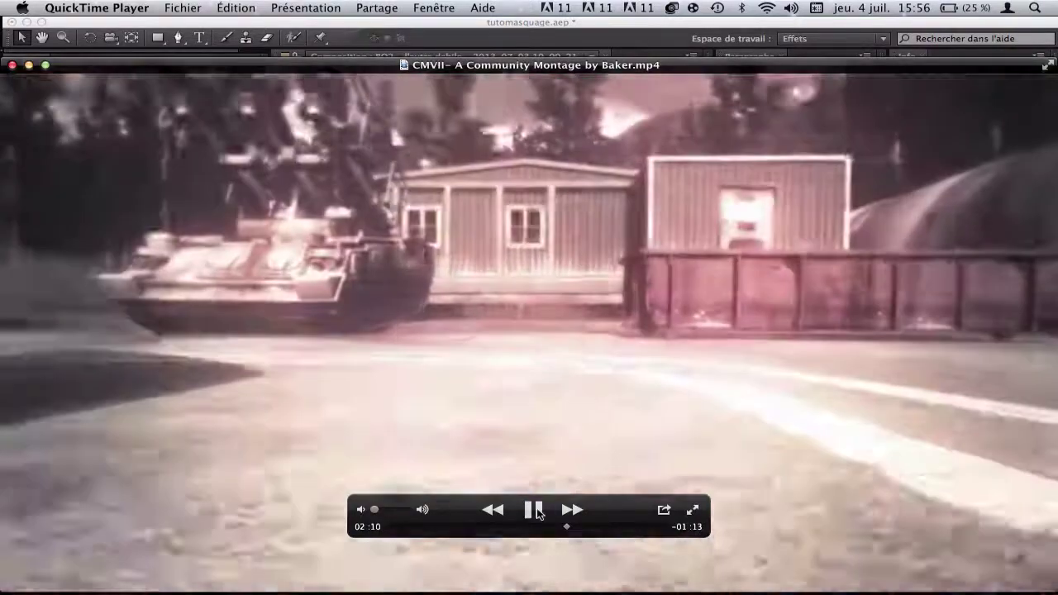
pyautogui.click(536, 510)
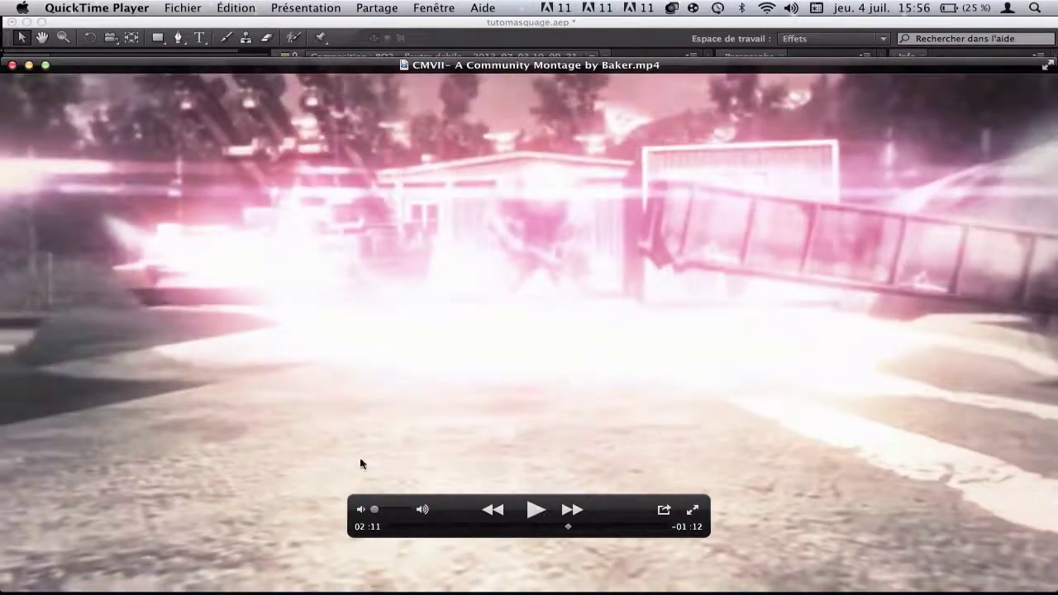
pyautogui.click(539, 512)
pyautogui.click(537, 511)
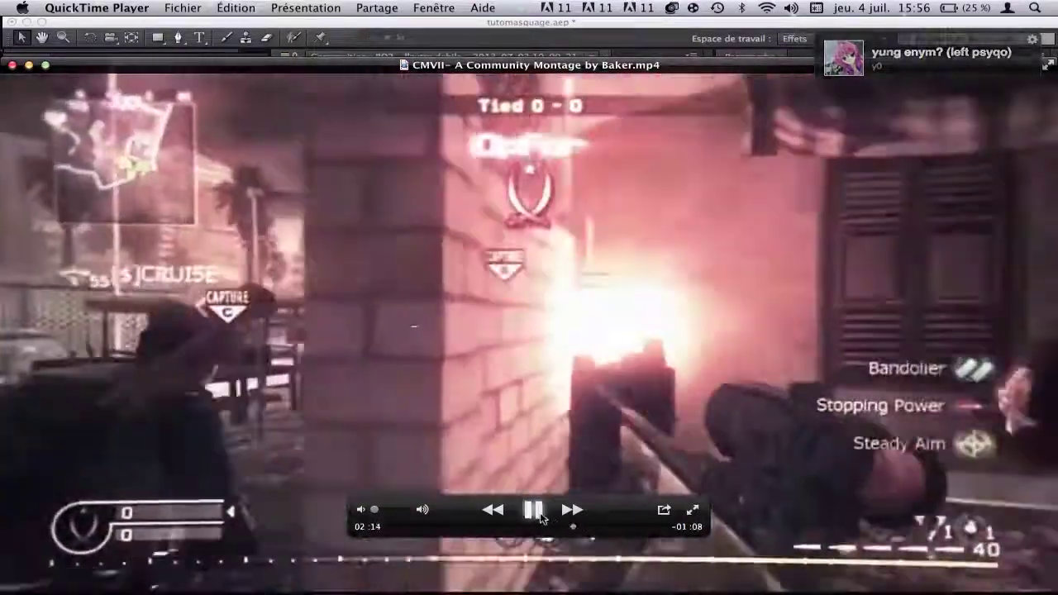
pyautogui.click(533, 510)
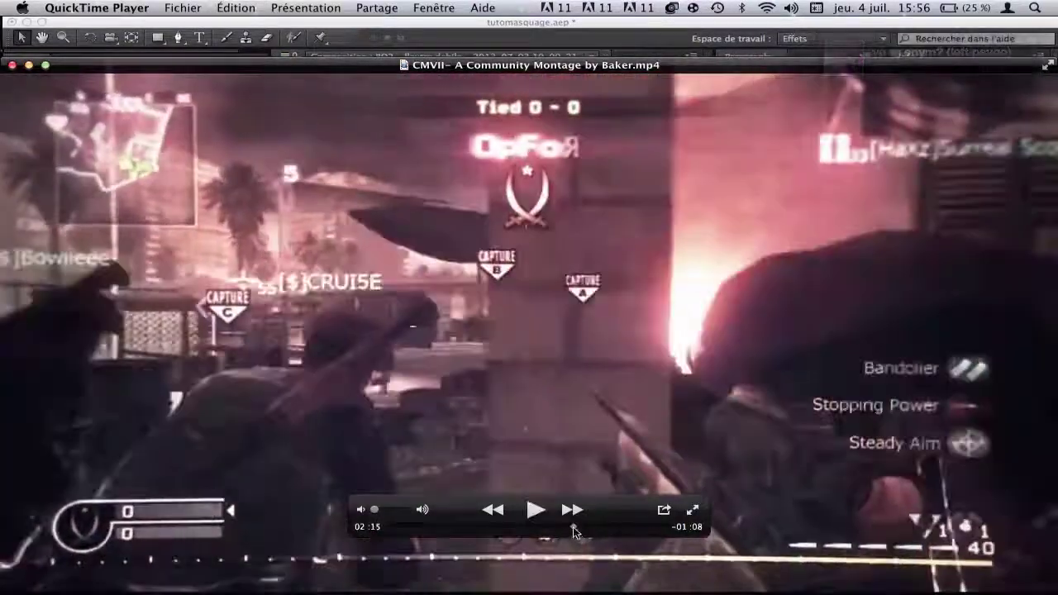
pyautogui.moveTo(573, 526); pyautogui.dragTo(567, 529)
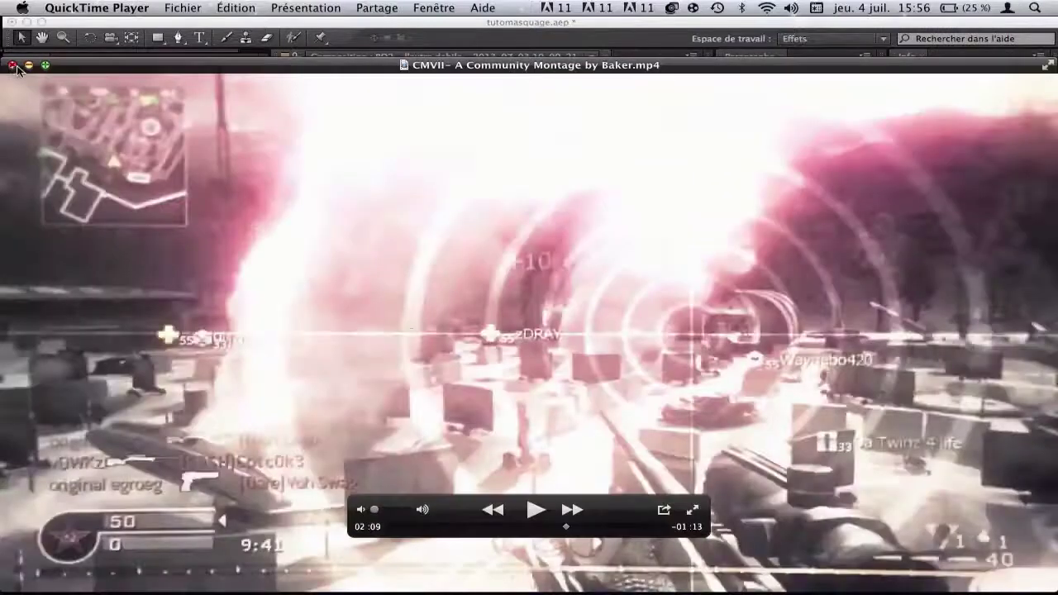
pyautogui.click(13, 66)
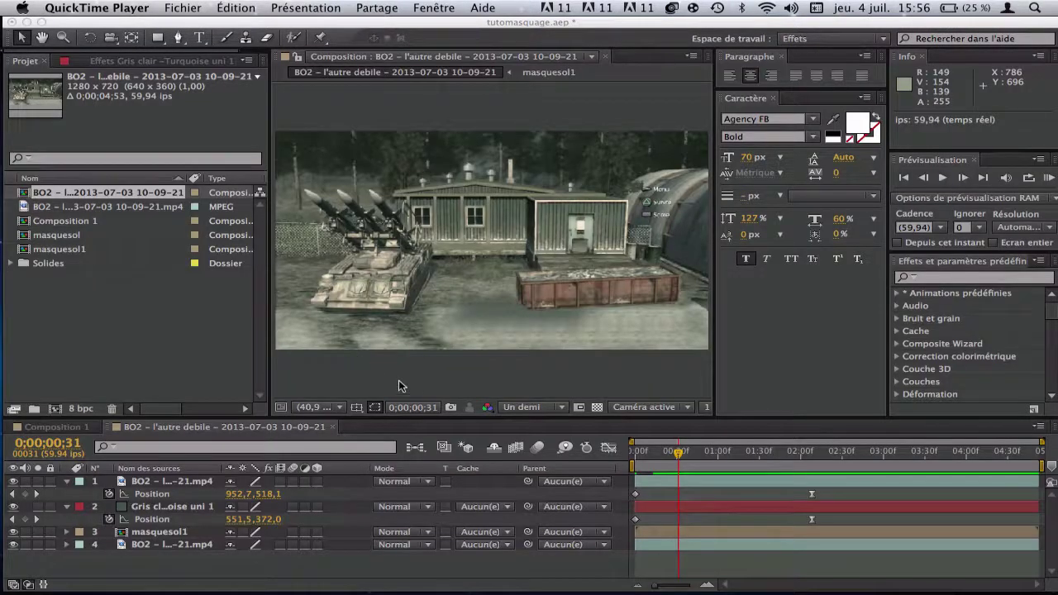
# Step: Return to After Effects and play the lifting-container composition from 0;00;00;24
pyautogui.click(739, 462)
pyautogui.click(668, 462)
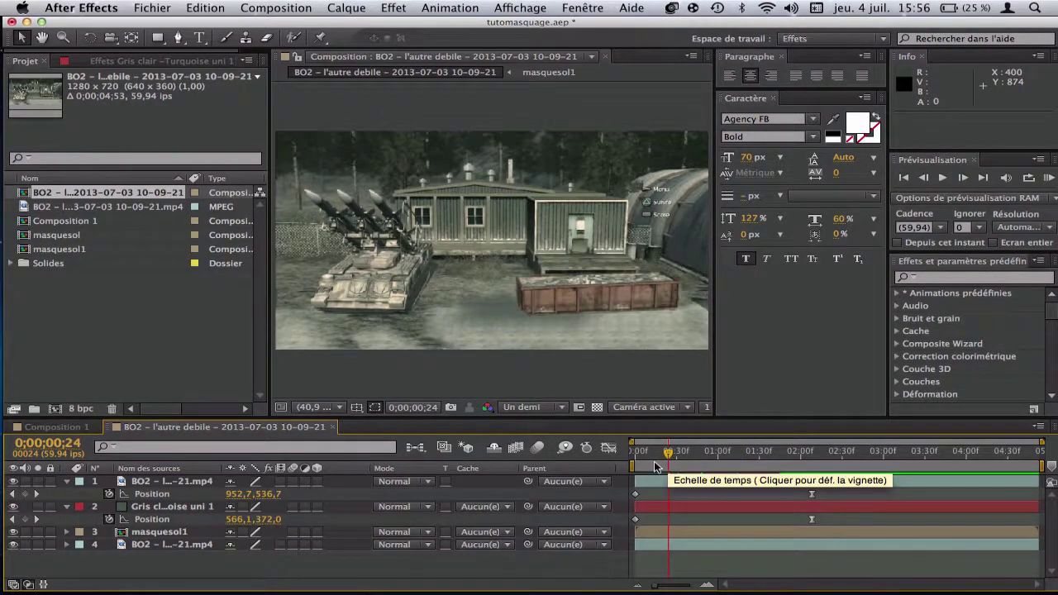
pyautogui.press('space')
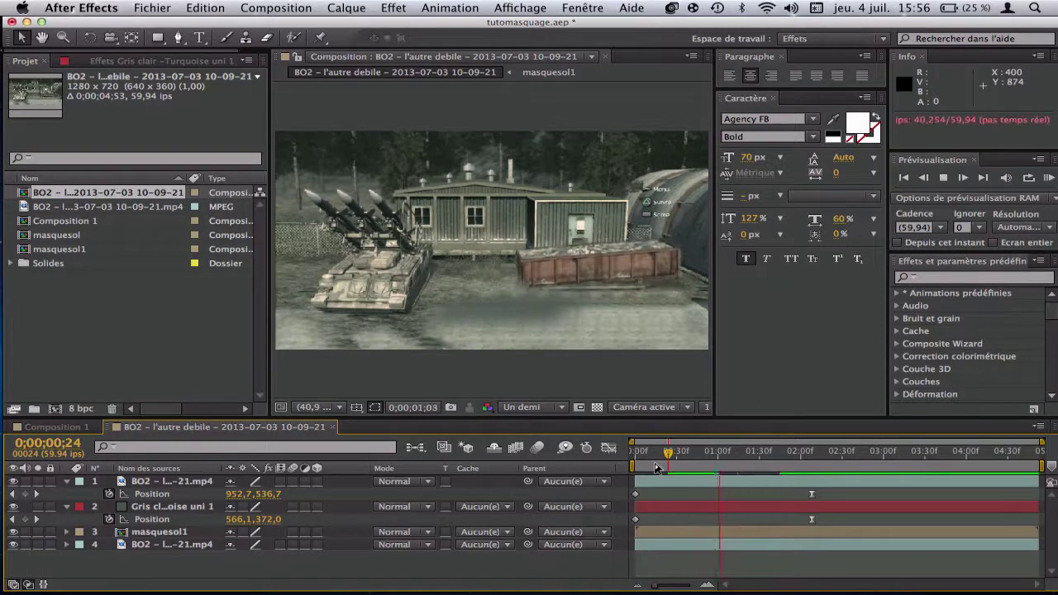